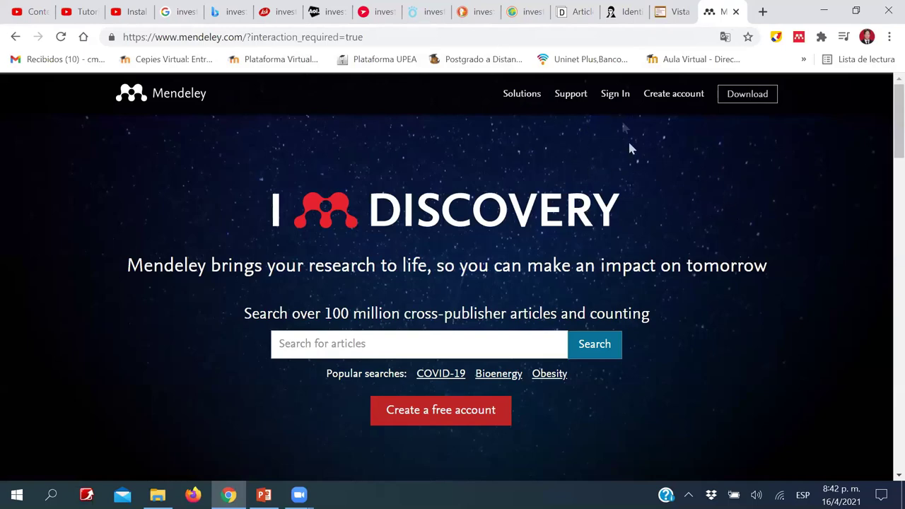
# - Sign in to the Mendeley website, dismiss the translation prompt, and minimise Chrome to the desktop
pyautogui.click(615, 99)
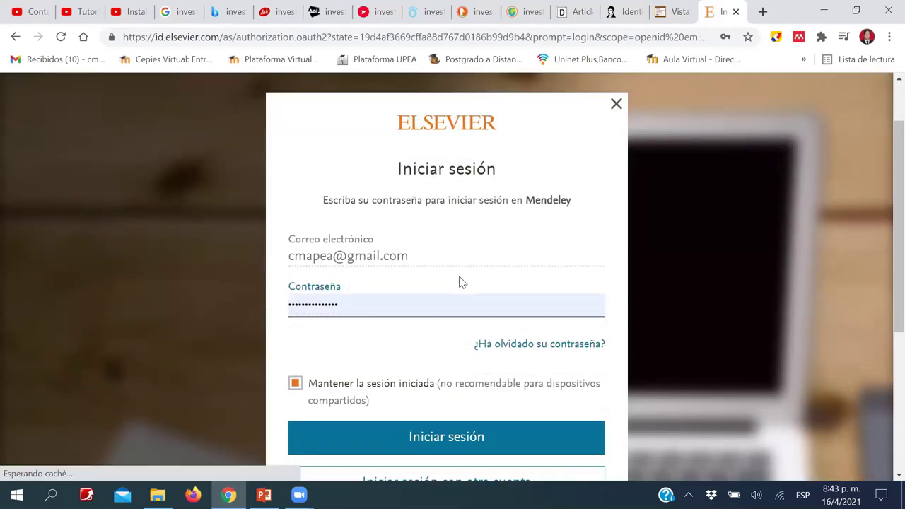
pyautogui.scroll(-3, 456, 272)
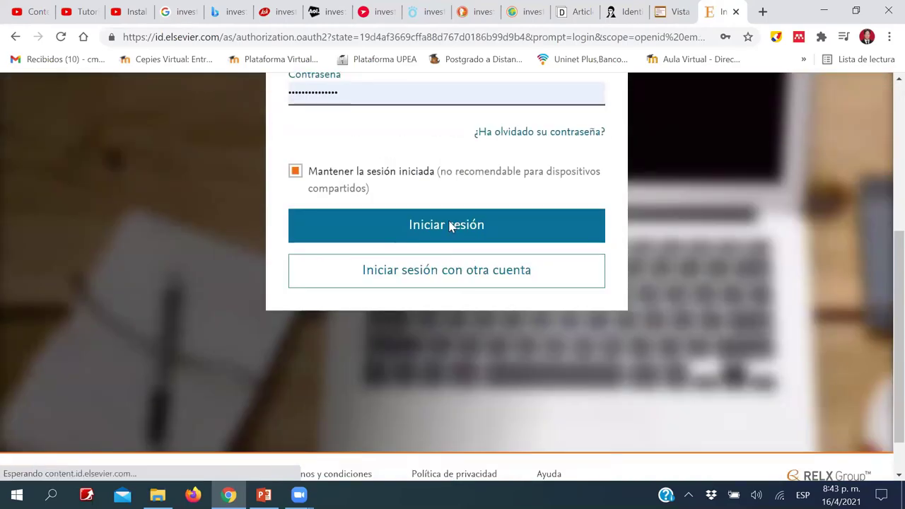
pyautogui.scroll(1, 450, 225)
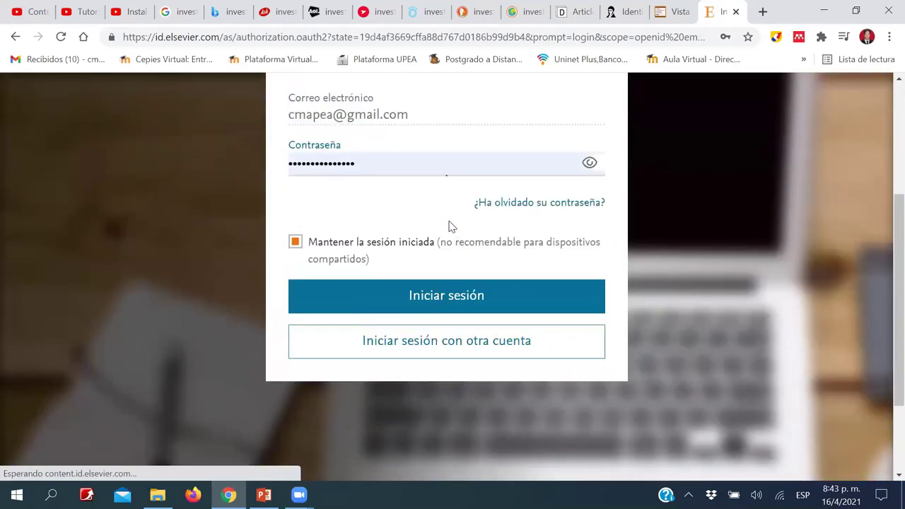
pyautogui.click(461, 297)
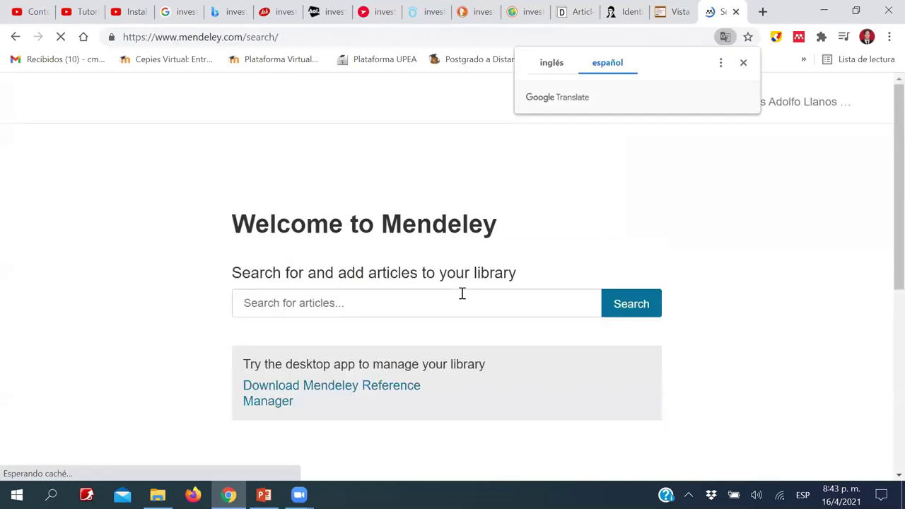
pyautogui.click(741, 63)
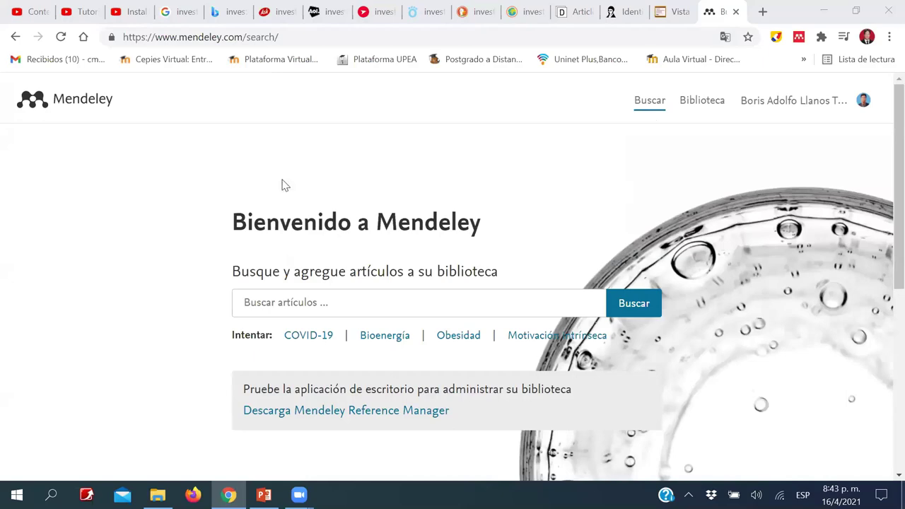
pyautogui.press('super+d')
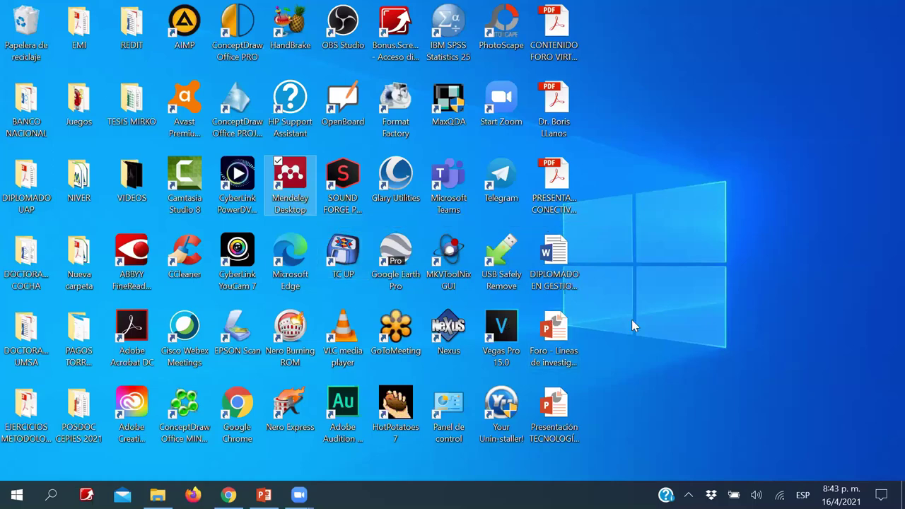
# - Launch Mendeley Desktop and sign in with the account e-mail and password
pyautogui.doubleClick(297, 189)
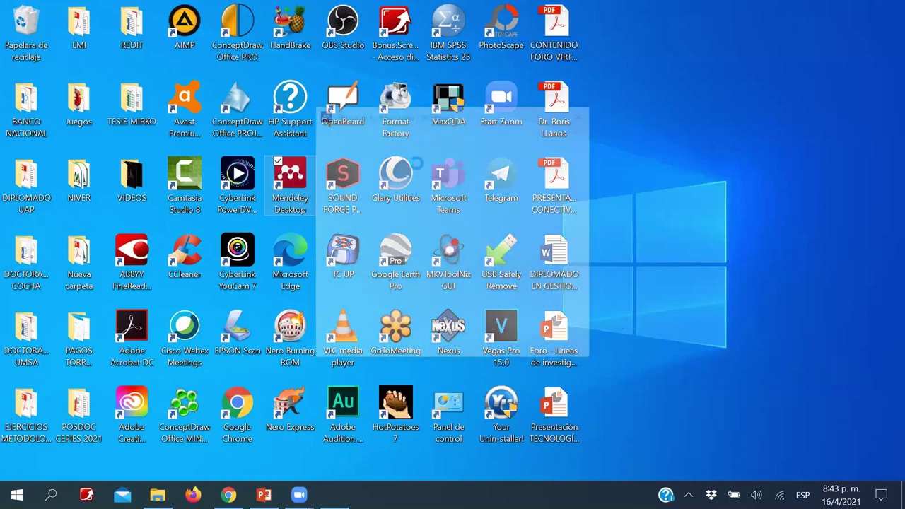
pyautogui.click(536, 265)
pyautogui.click(466, 229)
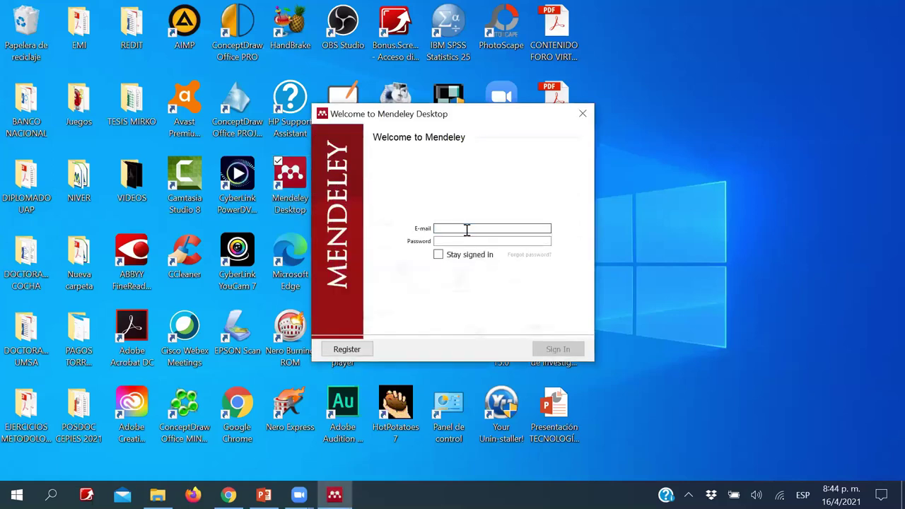
pyautogui.press('Tab')
pyautogui.write('***************')
pyautogui.press('Return')
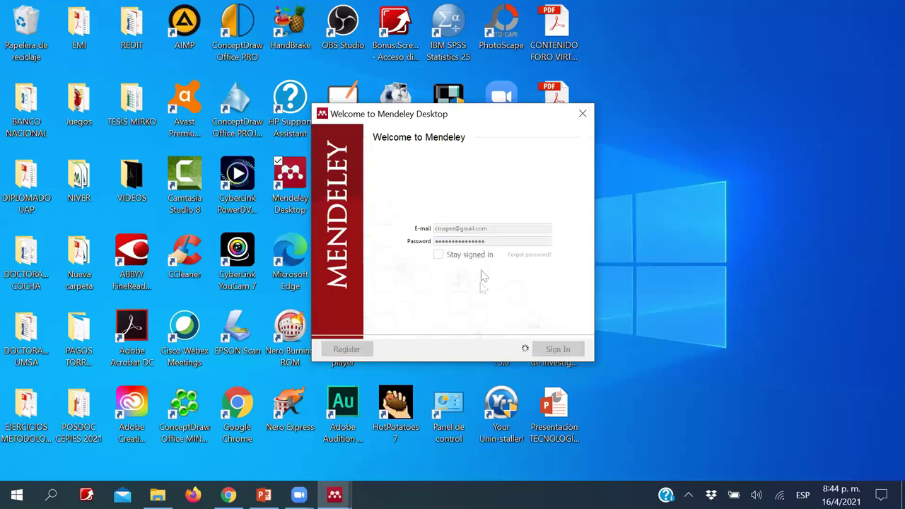
pyautogui.click(536, 263)
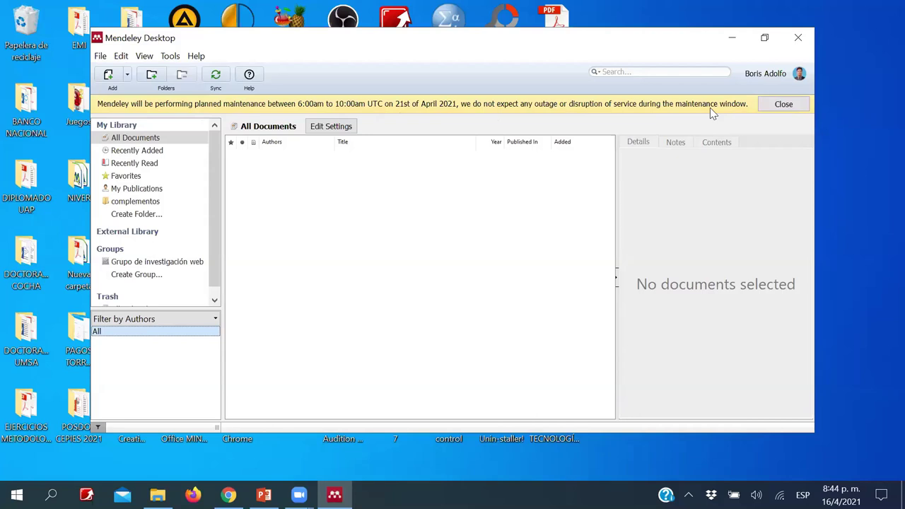
# - Dismiss the planned maintenance notice, maximise Mendeley Desktop, and return to Chrome
pyautogui.click(772, 108)
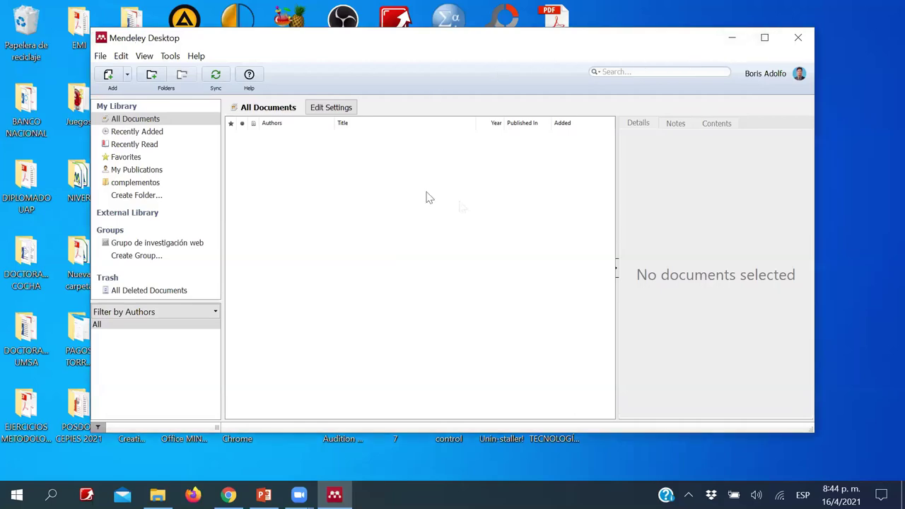
pyautogui.click(762, 39)
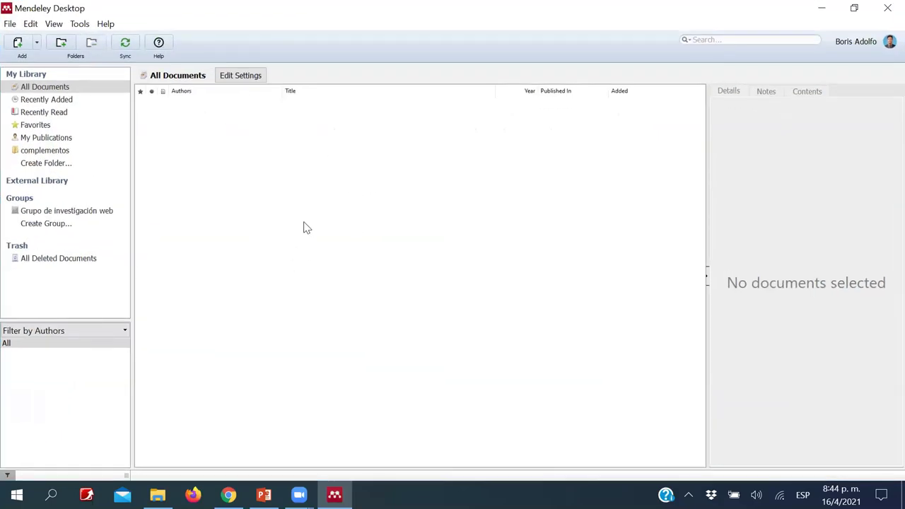
pyautogui.click(228, 495)
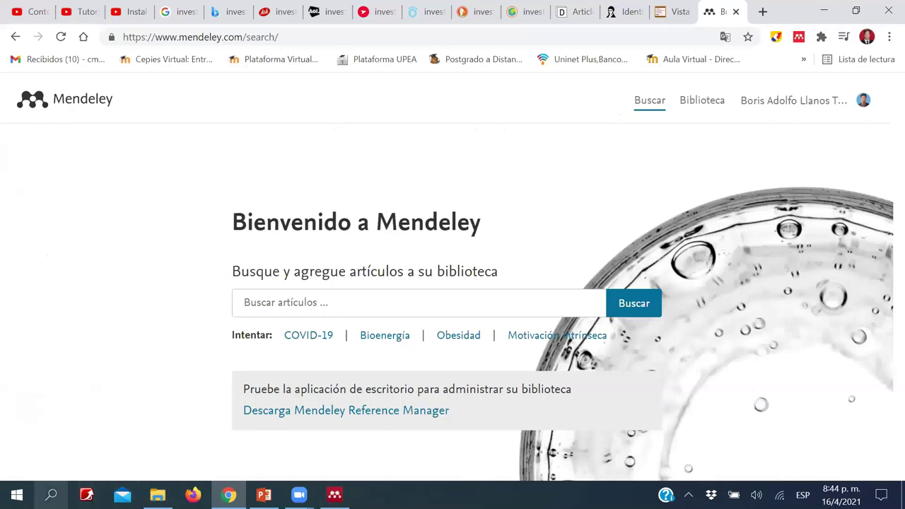
# - Search Windows for 'word' and launch Word 2016 from the results
pyautogui.click(51, 495)
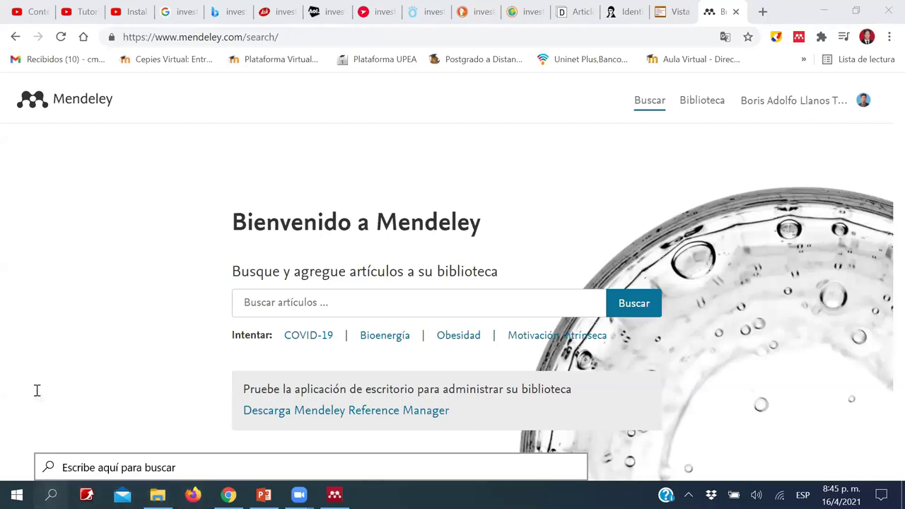
pyautogui.click(112, 467)
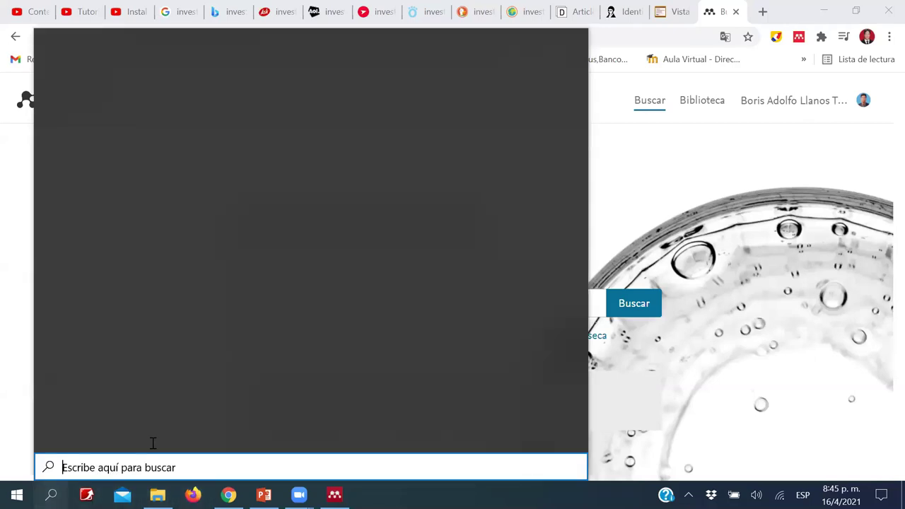
pyautogui.write('word')
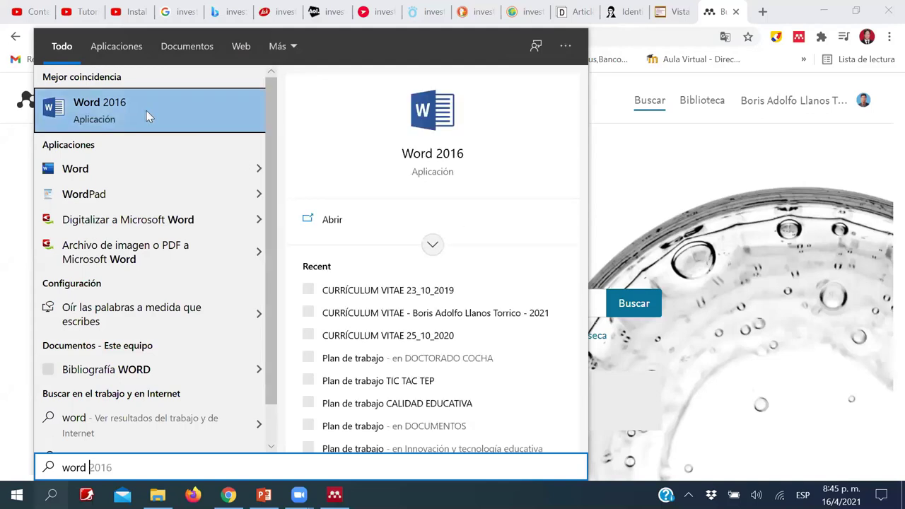
pyautogui.click(447, 158)
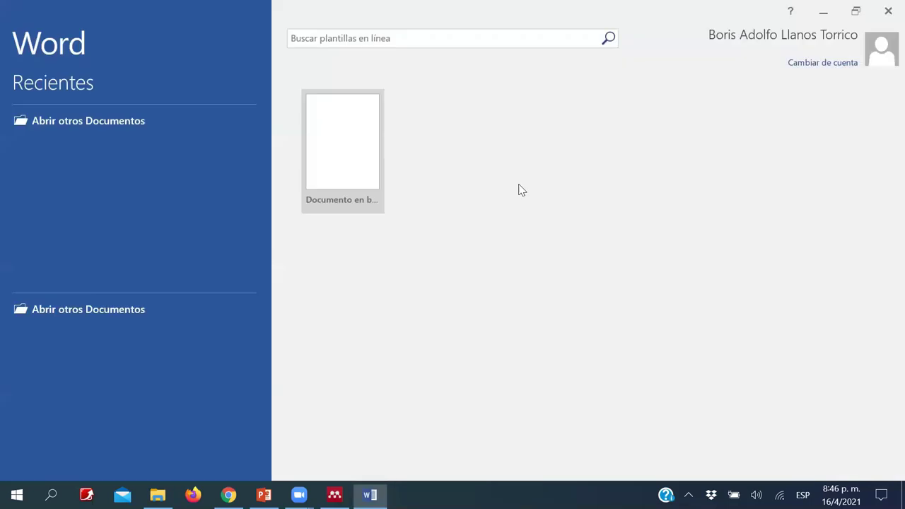
# - Create a blank document with macros enabled, a centred 'MONOGRAFÍA' title, and a left-aligned line below
pyautogui.click(356, 152)
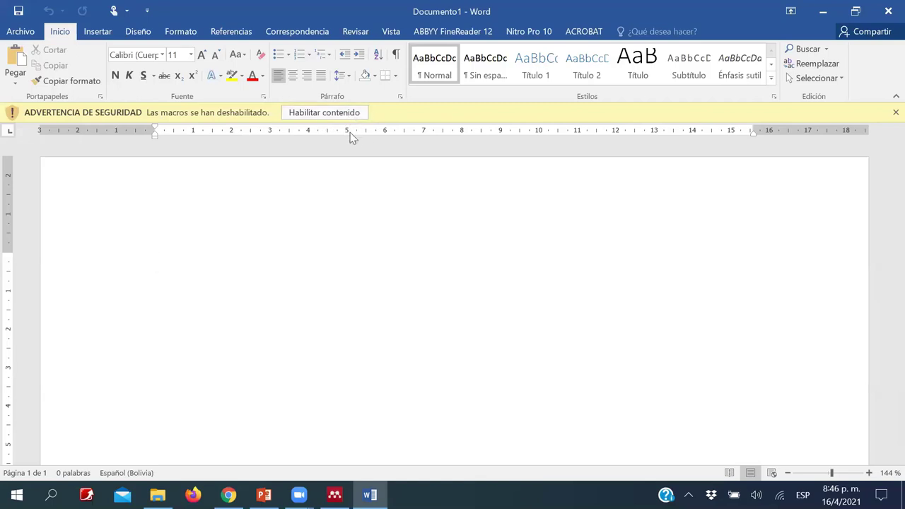
pyautogui.click(341, 116)
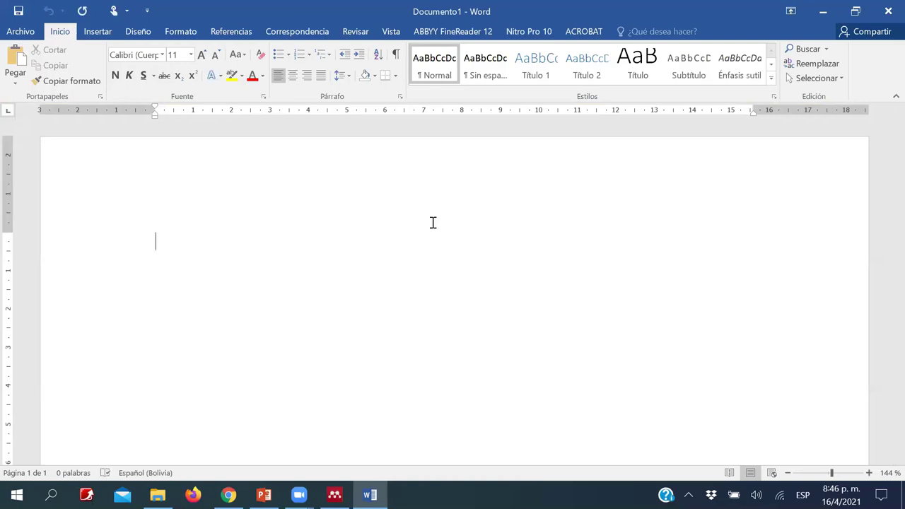
pyautogui.hotkey('ctrl', 't')
pyautogui.write('MONO')
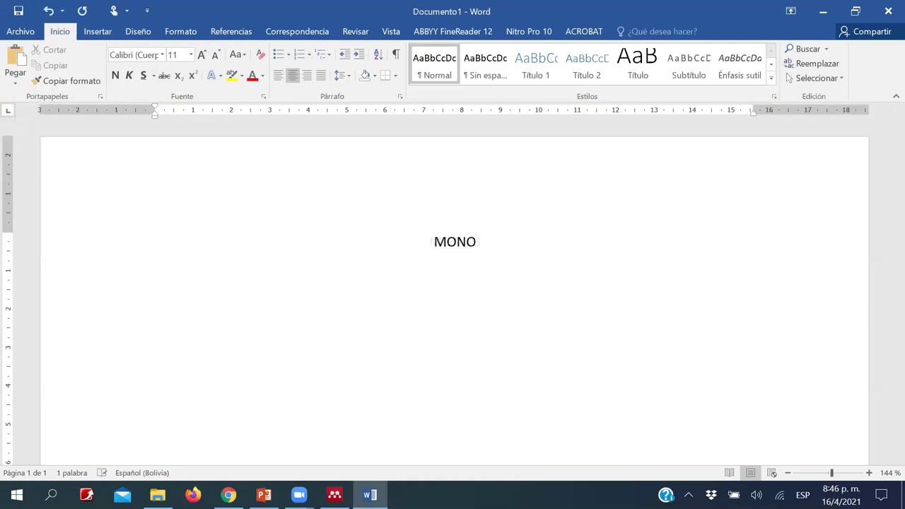
pyautogui.write('GRAFÍA')
pyautogui.press('Return')
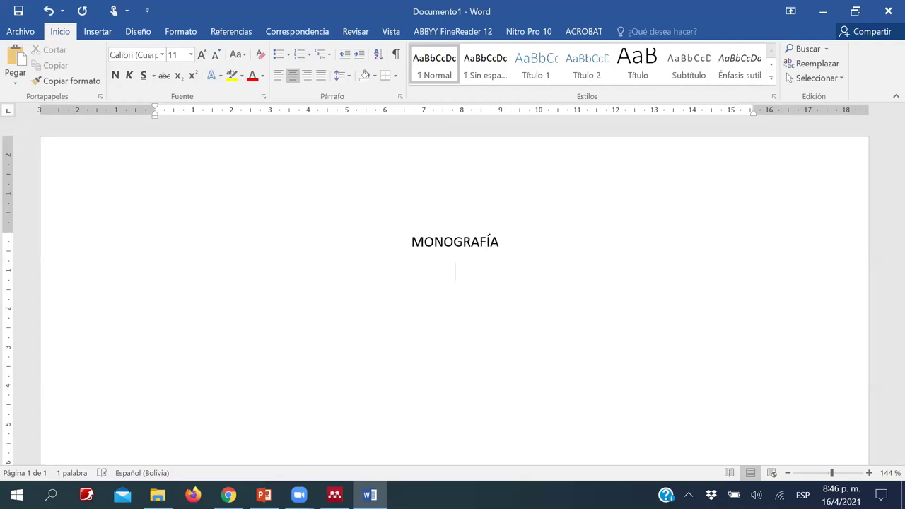
pyautogui.hotkey('ctrl', 'q')
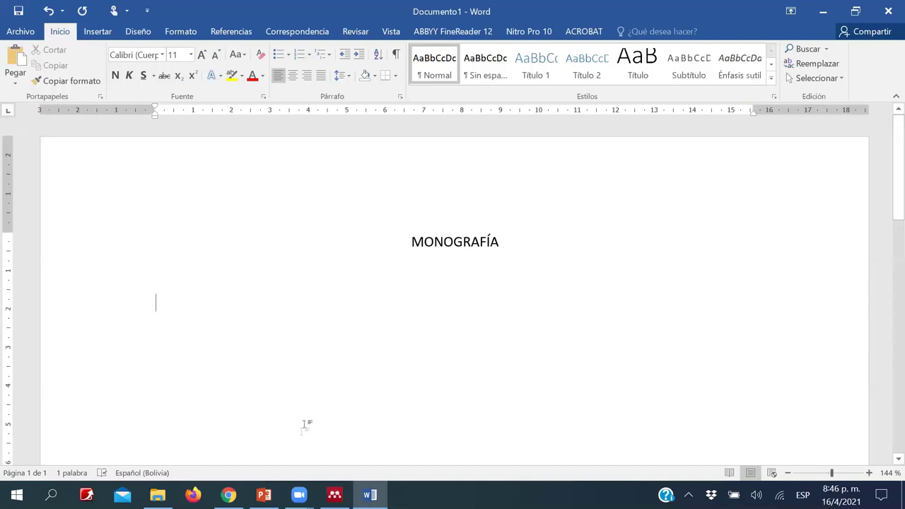
pyautogui.click(228, 495)
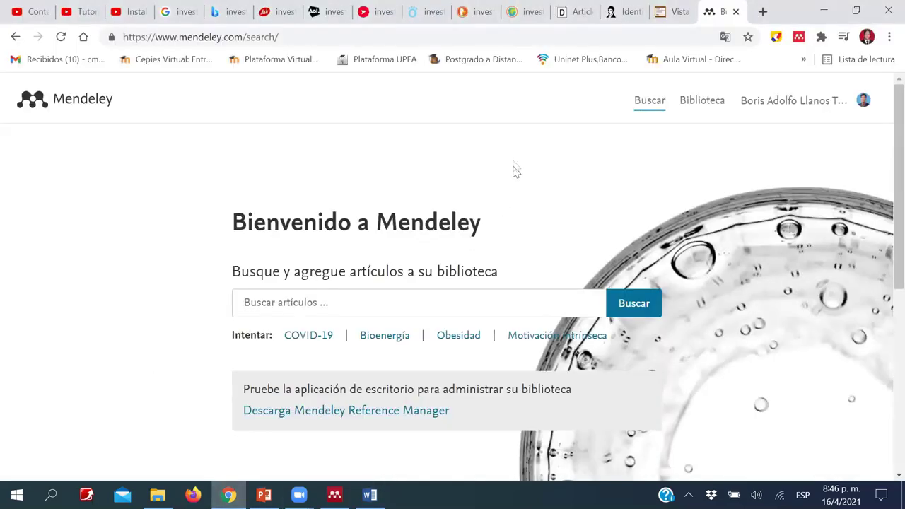
# - Bring up the Latin American education journals study PDF tab and locate its first paragraph
pyautogui.click(624, 8)
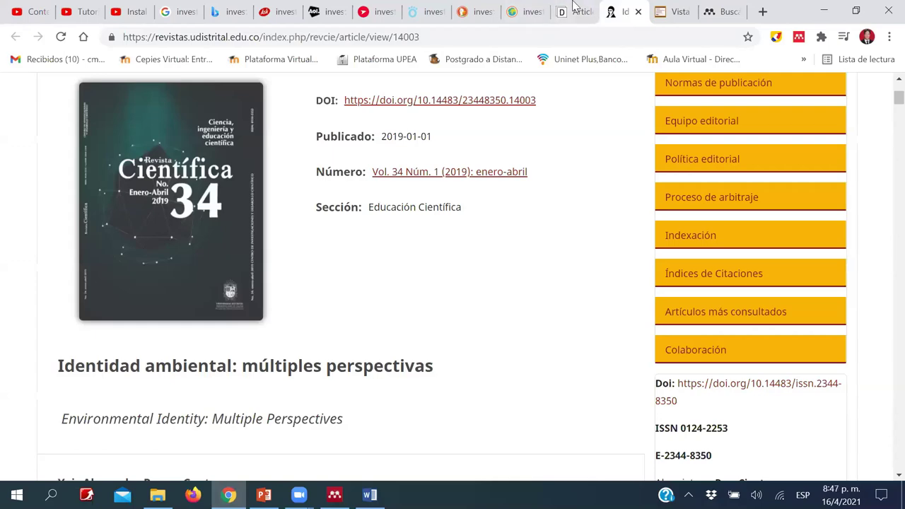
pyautogui.click(579, 10)
pyautogui.click(673, 9)
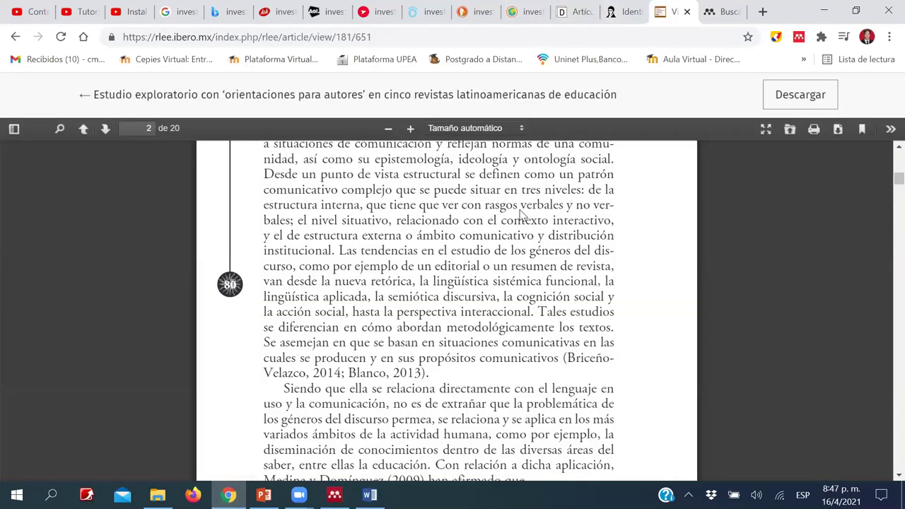
pyautogui.scroll(7, 520, 210)
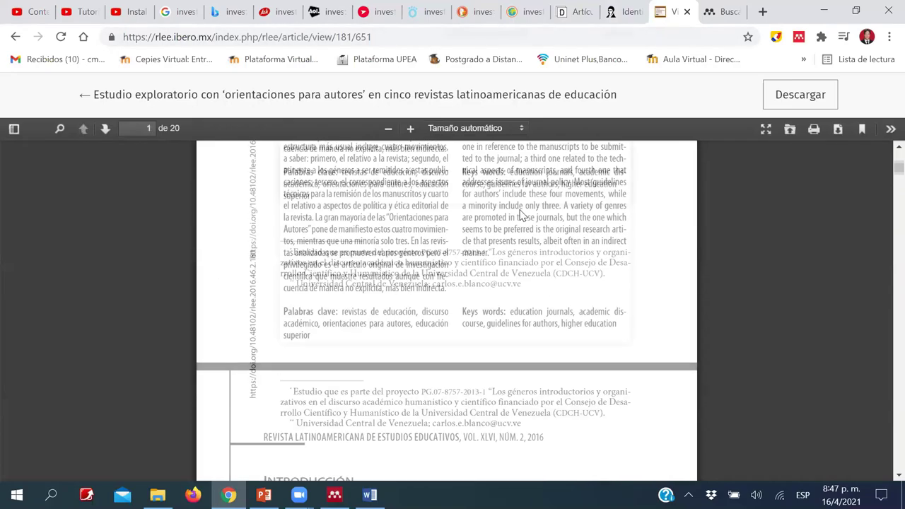
pyautogui.scroll(3, 521, 209)
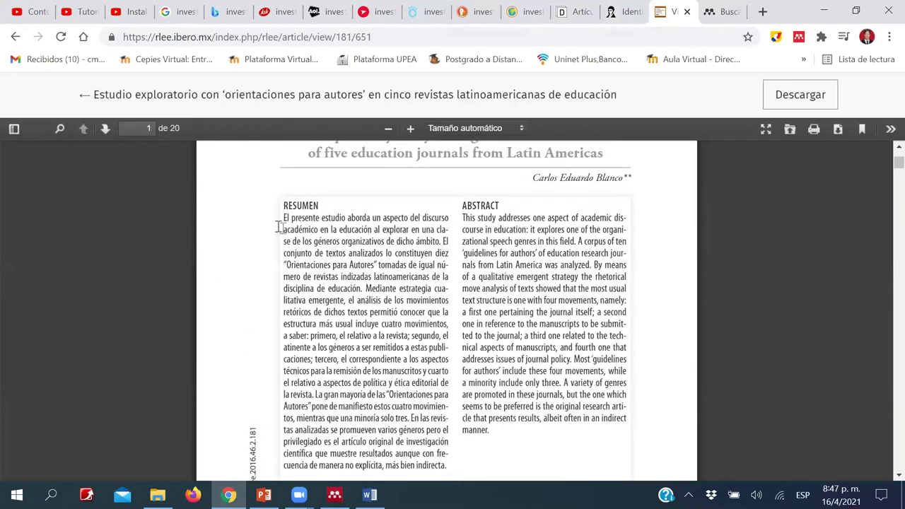
pyautogui.scroll(1, 283, 228)
pyautogui.scroll(-10, 267, 226)
pyautogui.scroll(2, 559, 297)
pyautogui.scroll(-2, 558, 297)
# - Copy the paragraph ending 'ontología social.' from the PDF
pyautogui.moveTo(263, 224); pyautogui.dragTo(613, 301)
pyautogui.rightClick(504, 249)
pyautogui.click(521, 247)
pyautogui.click(369, 494)
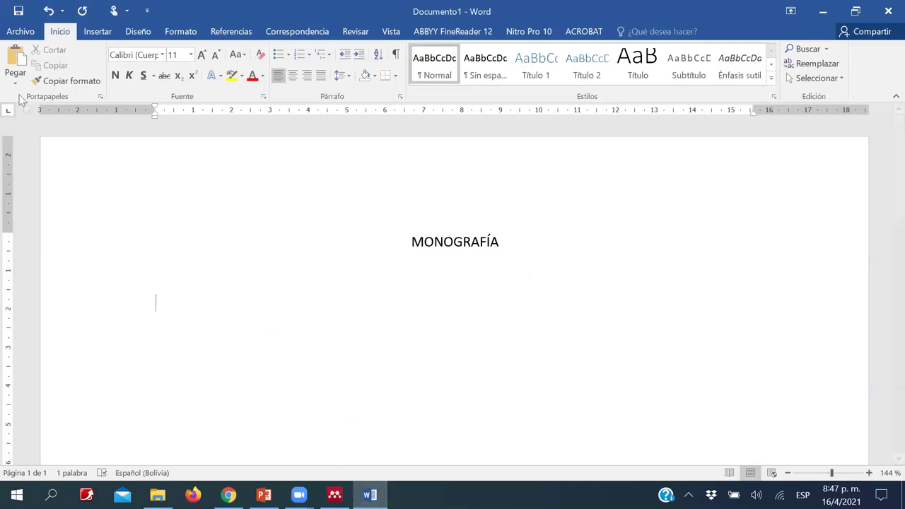
# - Paste the copied paragraph into Word as plain text and justify it
pyautogui.click(15, 78)
pyautogui.click(57, 117)
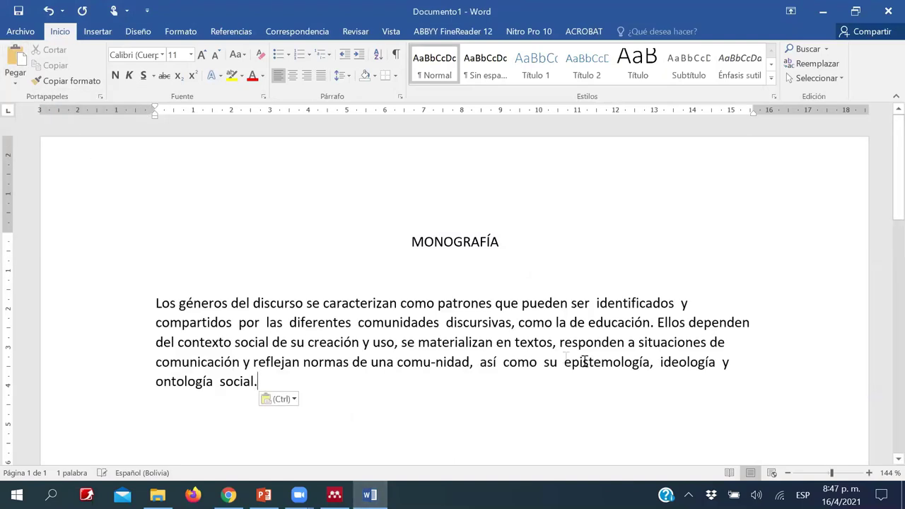
pyautogui.press('ctrl')
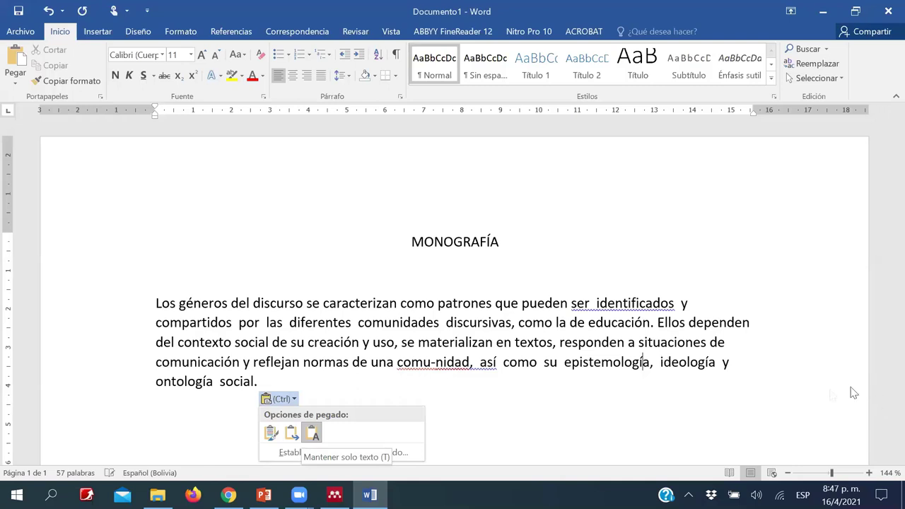
pyautogui.press('Escape')
pyautogui.hotkey('ctrl', 'j')
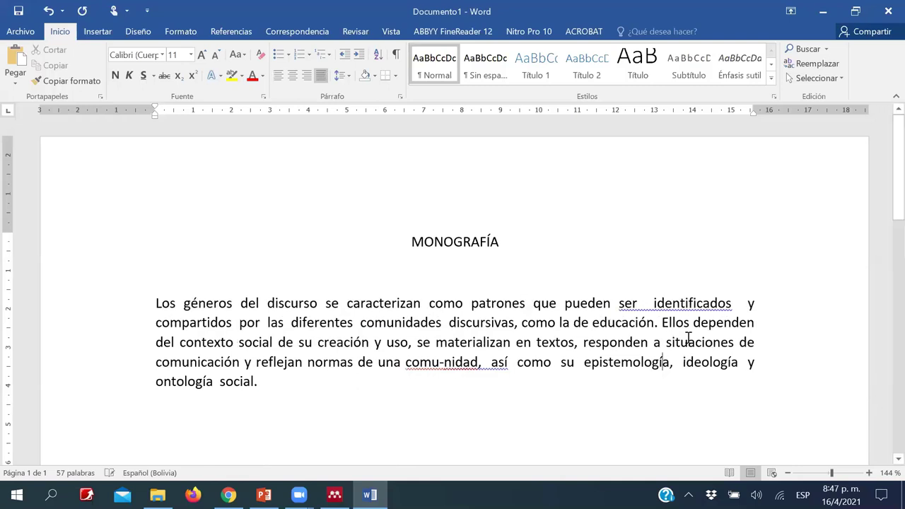
# - Remove the extra spaces after 'ser' and 'identificados' and the hyphen in 'comu-nidad'
pyautogui.click(642, 303)
pyautogui.press('Delete')
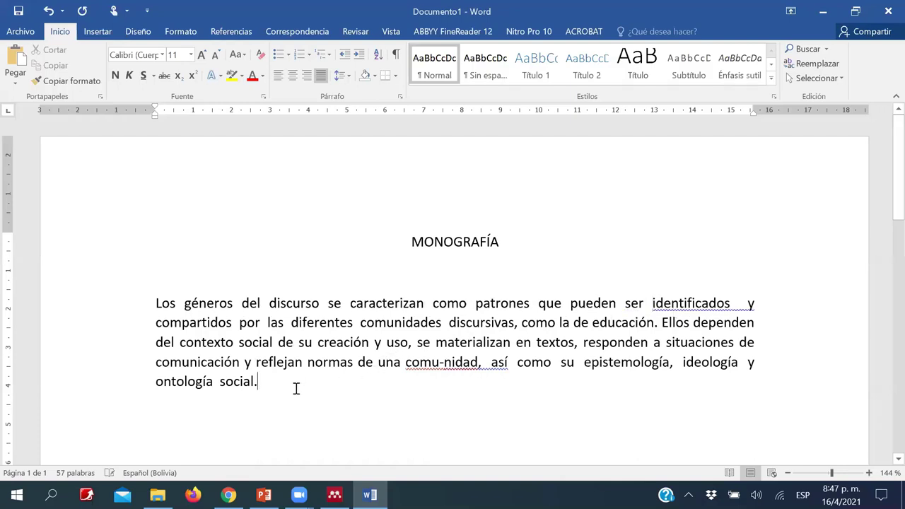
pyautogui.click(444, 362)
pyautogui.press('BackSpace')
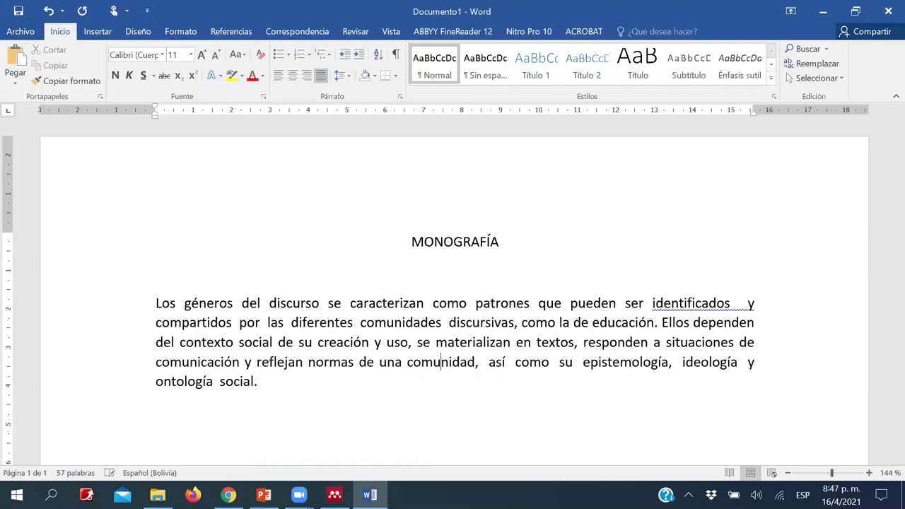
pyautogui.click(343, 379)
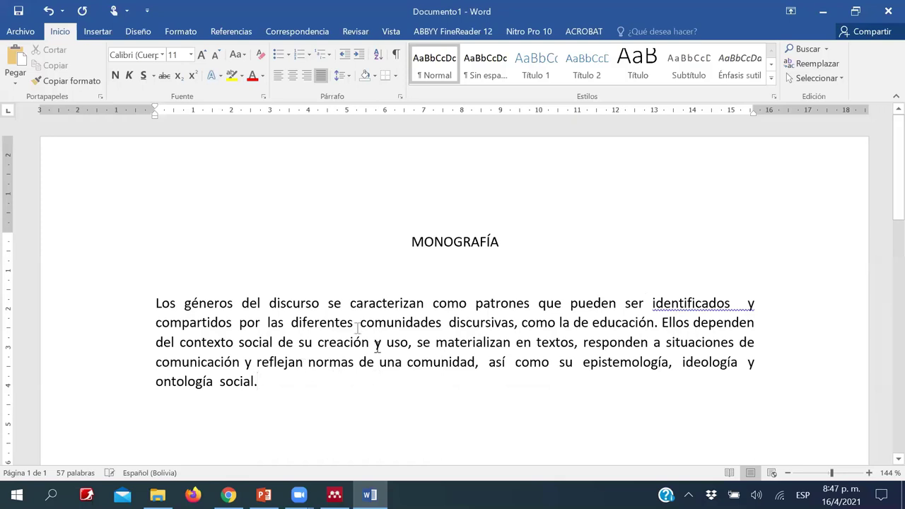
pyautogui.click(734, 305)
pyautogui.press('BackSpace')
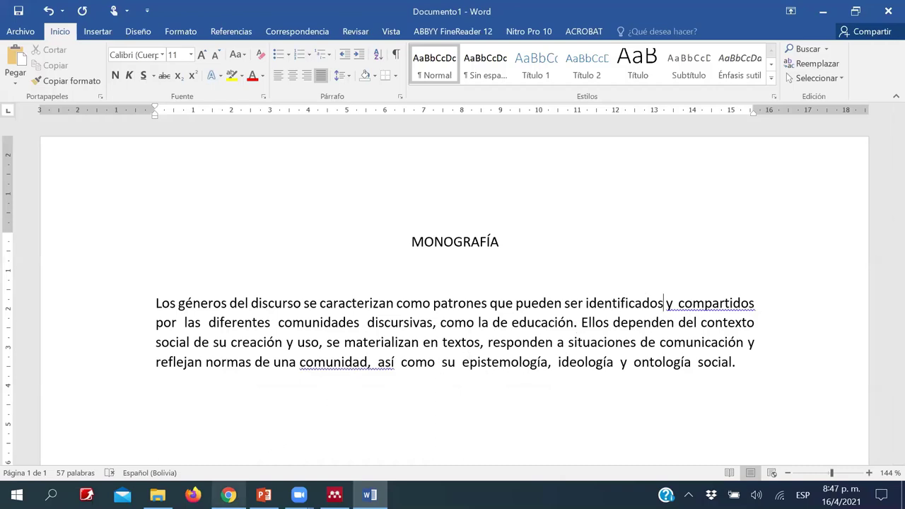
pyautogui.click(228, 495)
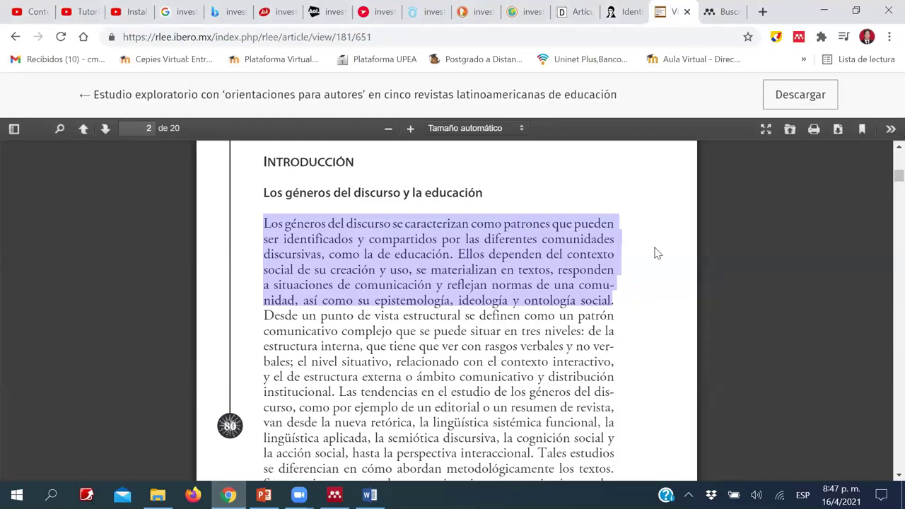
# - Deselect the copied paragraph and scroll the RLEE PDF back up to the title on page 1
pyautogui.click(642, 251)
pyautogui.scroll(5, 610, 245)
pyautogui.scroll(5, 610, 245)
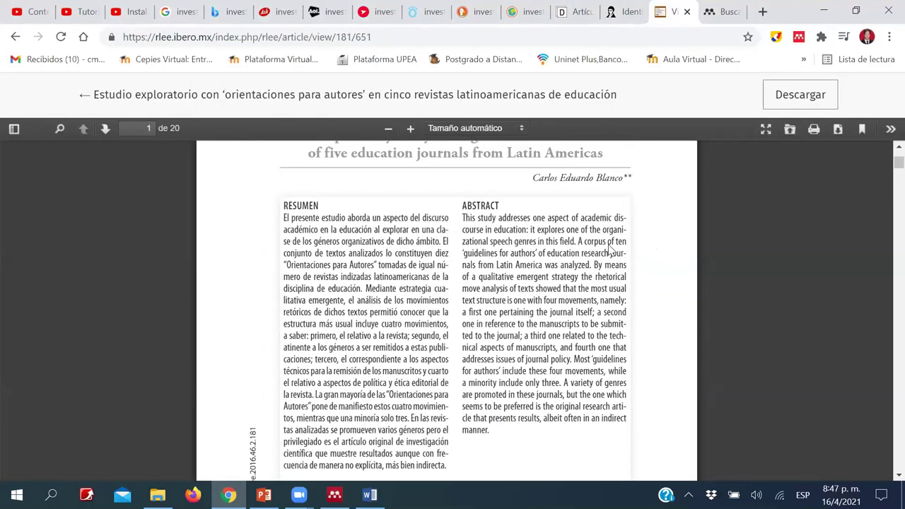
pyautogui.scroll(4, 611, 247)
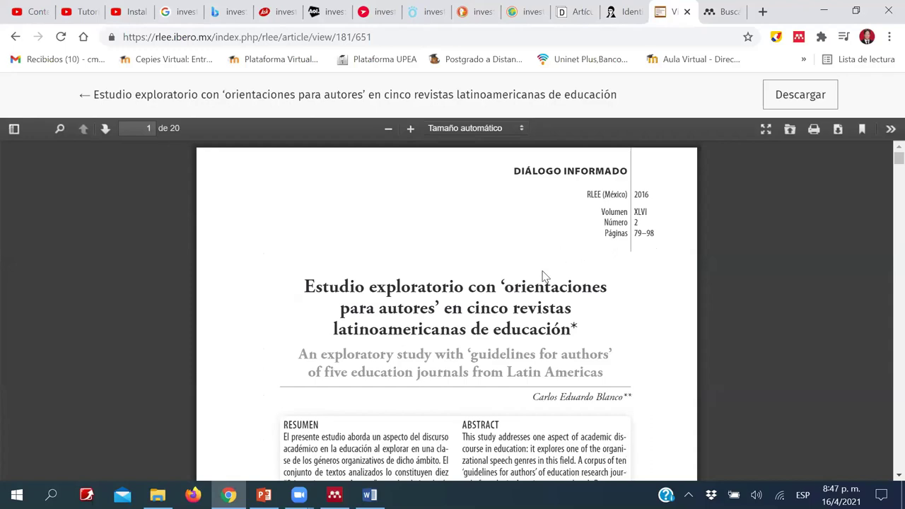
pyautogui.scroll(-3, 544, 276)
pyautogui.scroll(2, 544, 276)
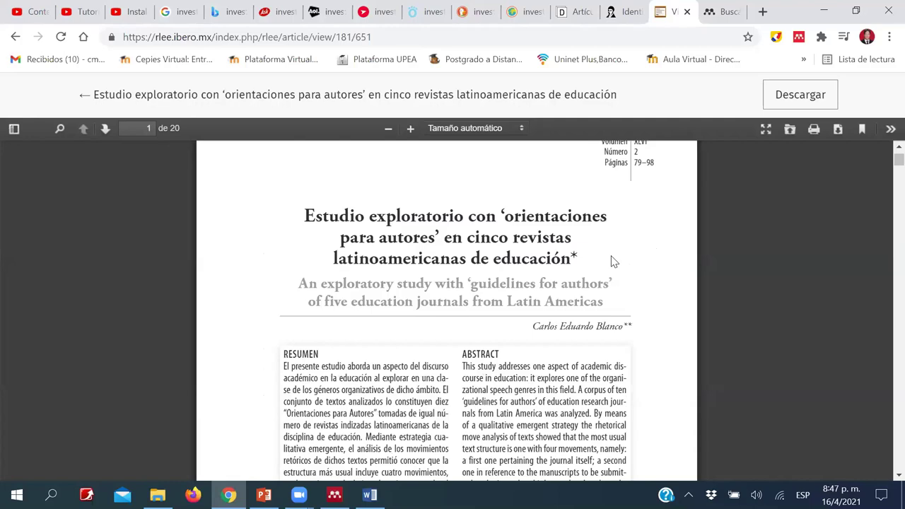
pyautogui.scroll(1, 613, 262)
pyautogui.scroll(-1, 613, 262)
pyautogui.scroll(1, 612, 259)
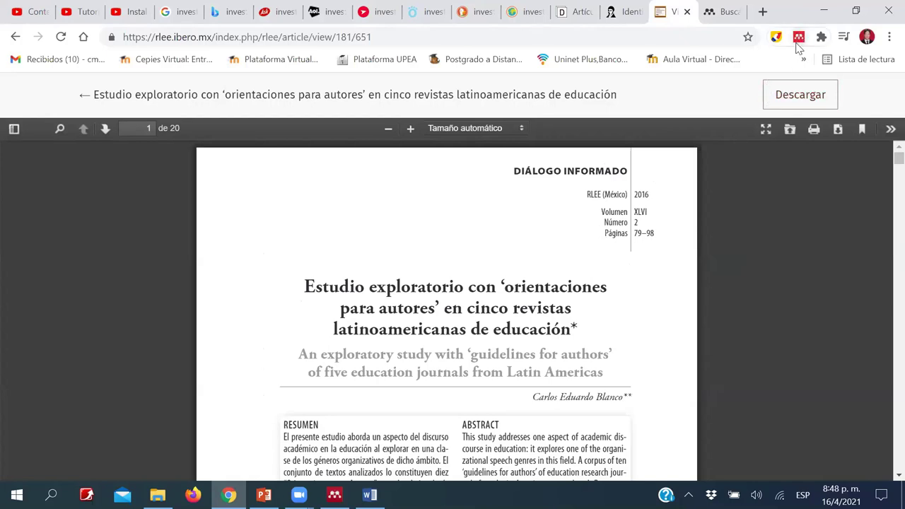
# - Sign in to Mendeley Web Importer and add the article page to Mi biblioteca as a reference
pyautogui.click(799, 41)
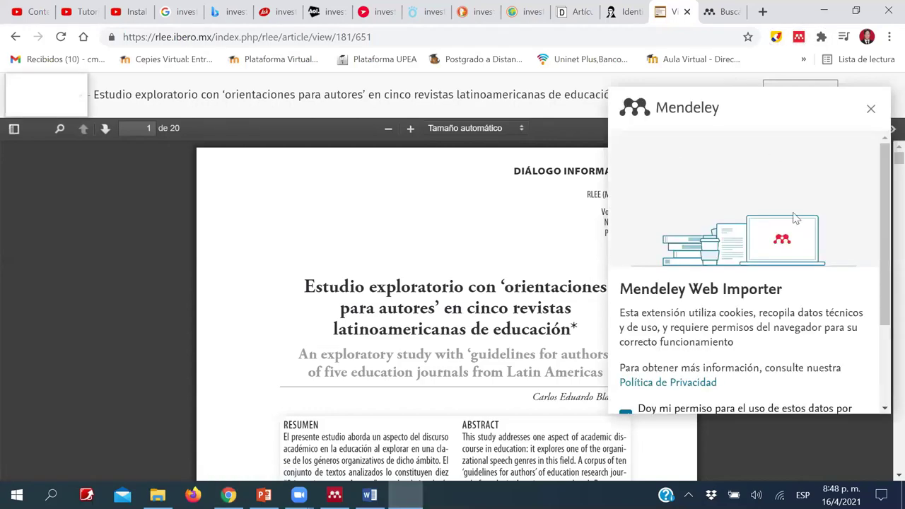
pyautogui.scroll(-2, 720, 212)
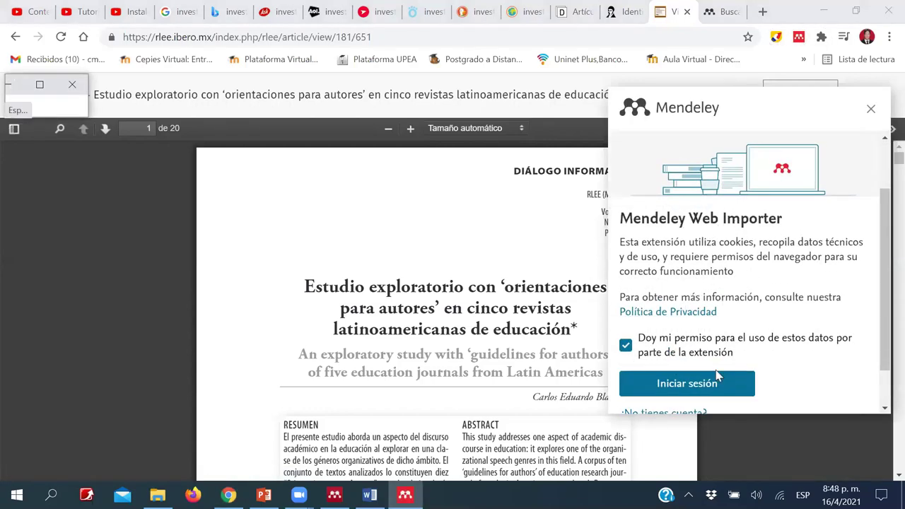
pyautogui.click(713, 382)
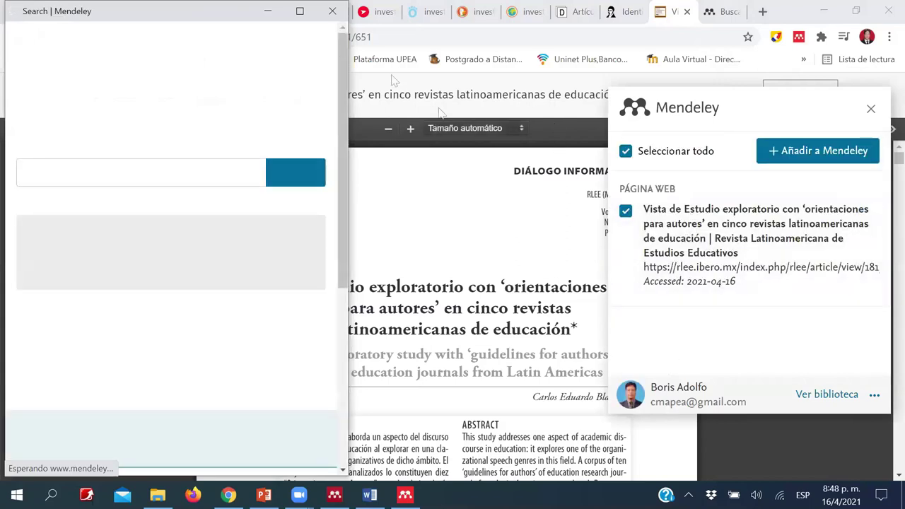
pyautogui.click(268, 12)
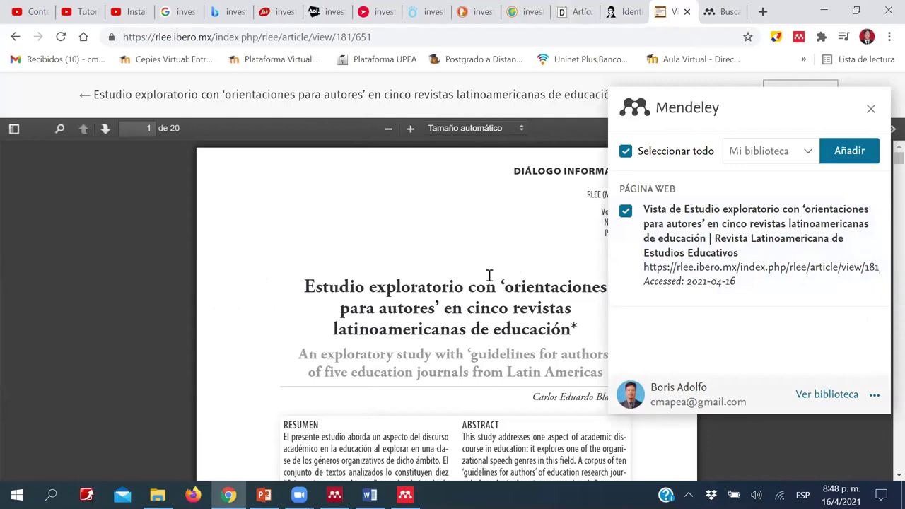
pyautogui.click(850, 154)
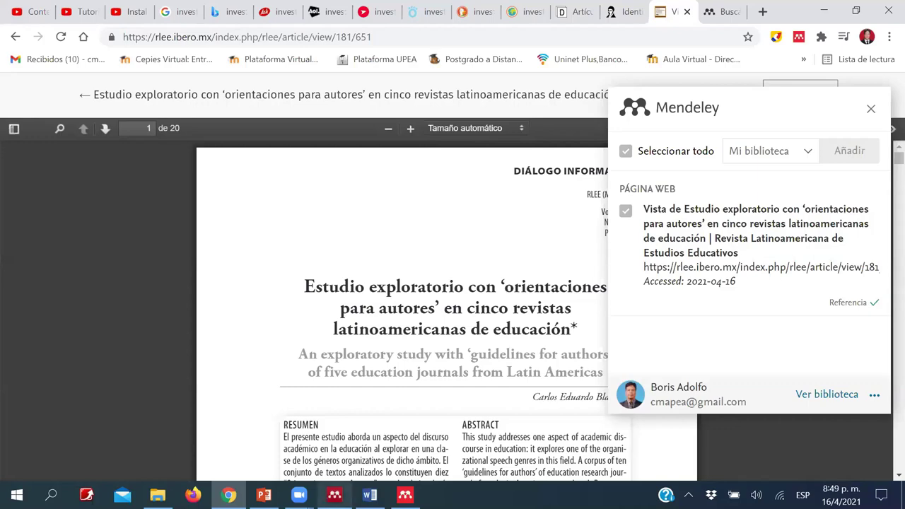
pyautogui.click(358, 435)
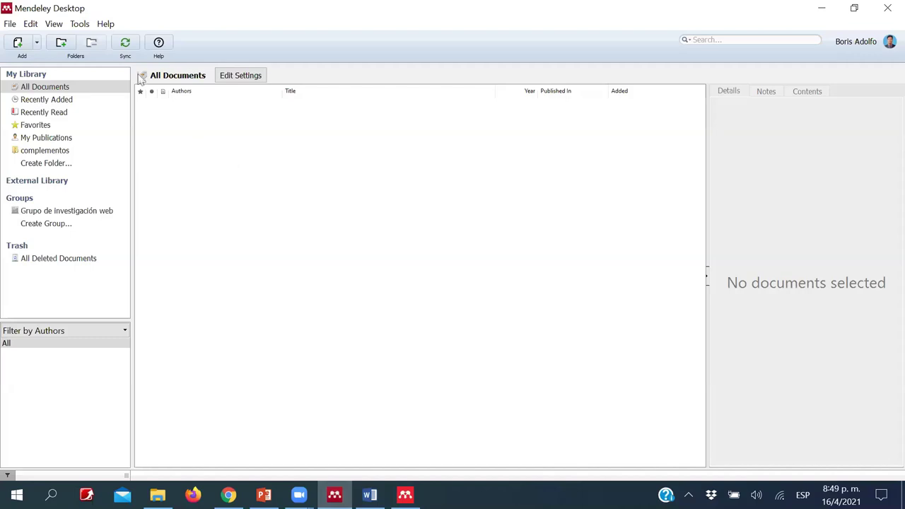
# - Sync Mendeley Desktop, dismiss the maintenance notice, and select the newly imported web page entry
pyautogui.click(126, 45)
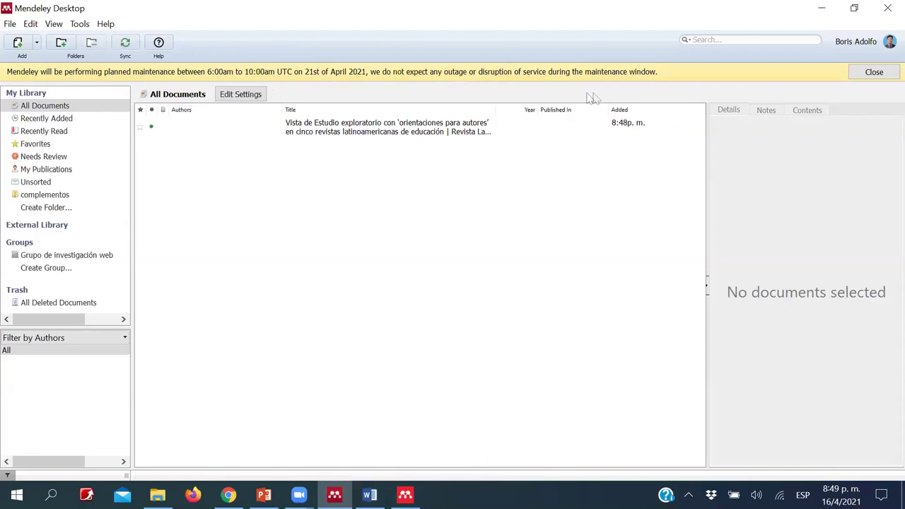
pyautogui.click(873, 73)
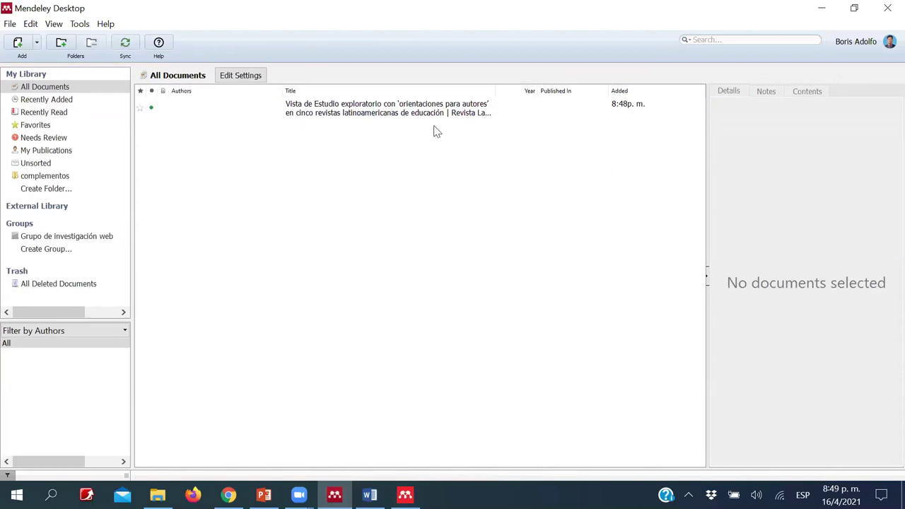
pyautogui.click(390, 113)
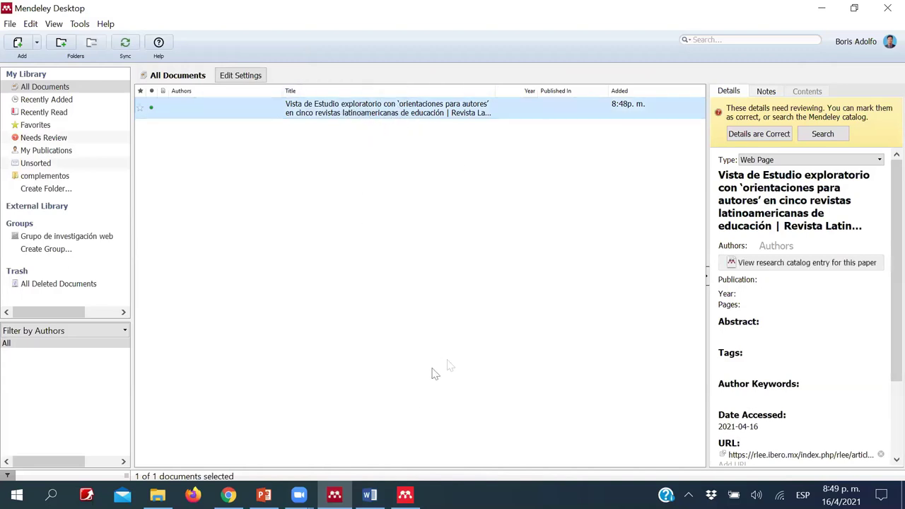
pyautogui.click(334, 495)
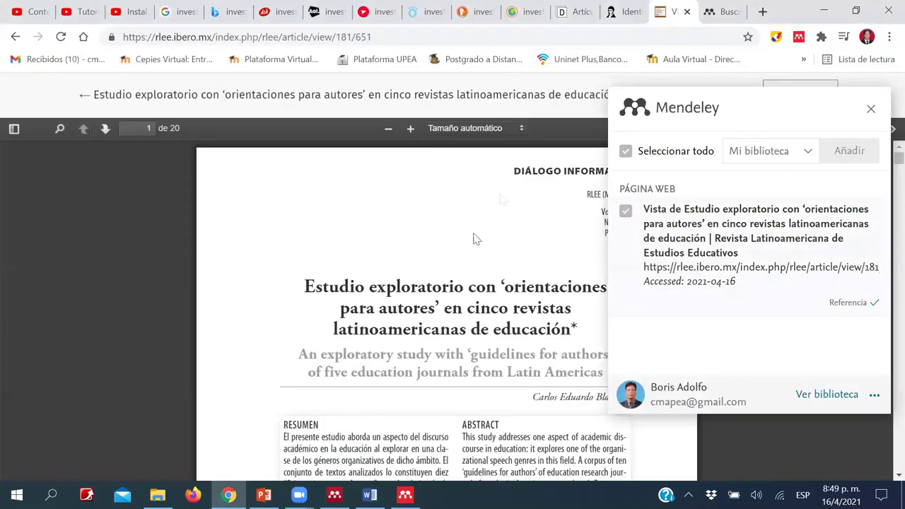
# - Scroll through the article PDF, then reselect the imported entry in Mendeley Desktop to show its Web Page details
pyautogui.scroll(-6, 458, 266)
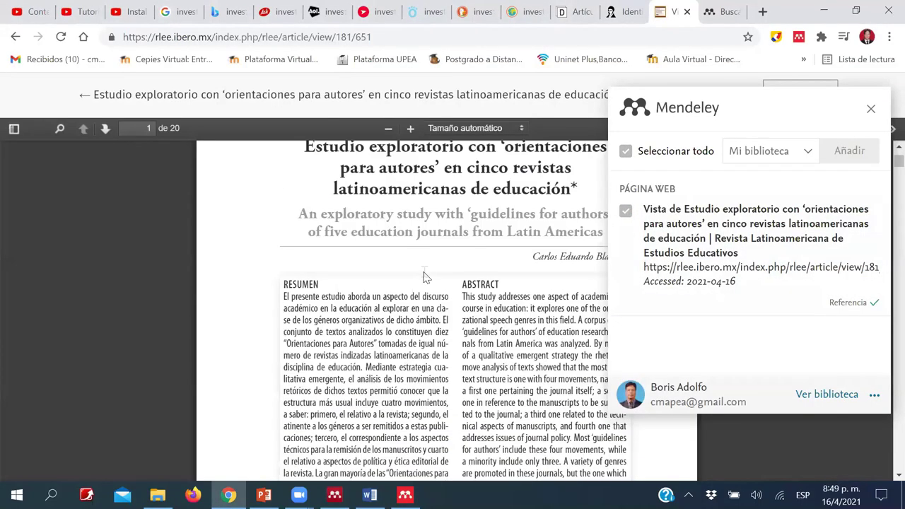
pyautogui.scroll(-4, 419, 308)
pyautogui.scroll(6, 419, 307)
pyautogui.scroll(3, 420, 309)
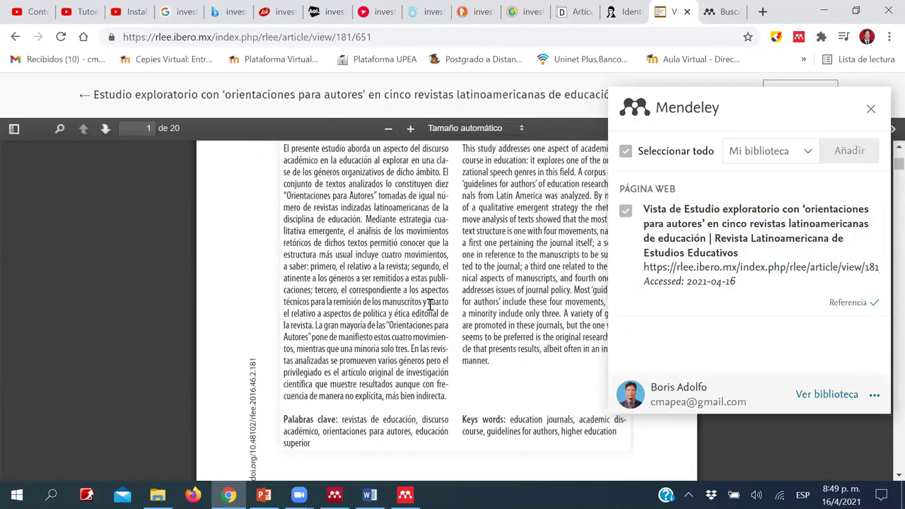
pyautogui.scroll(2, 360, 297)
pyautogui.scroll(-6, 364, 298)
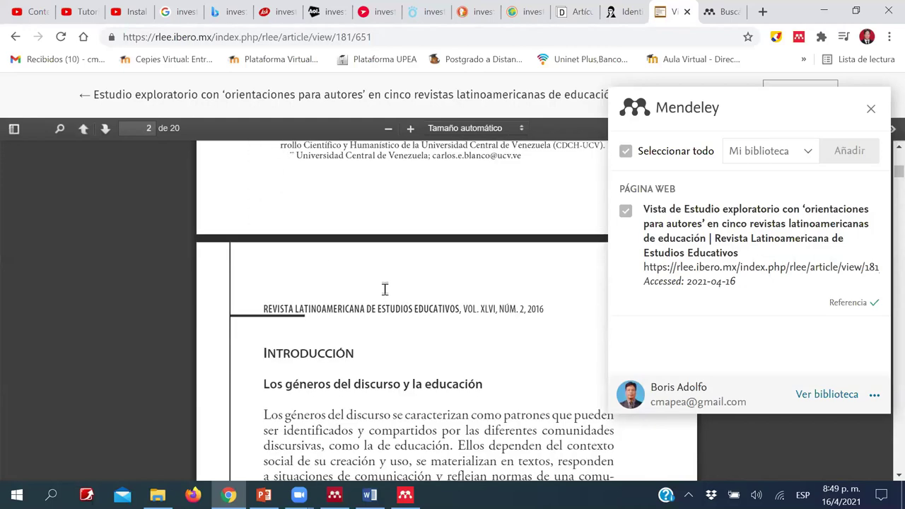
pyautogui.scroll(-2, 382, 286)
pyautogui.scroll(-2, 420, 311)
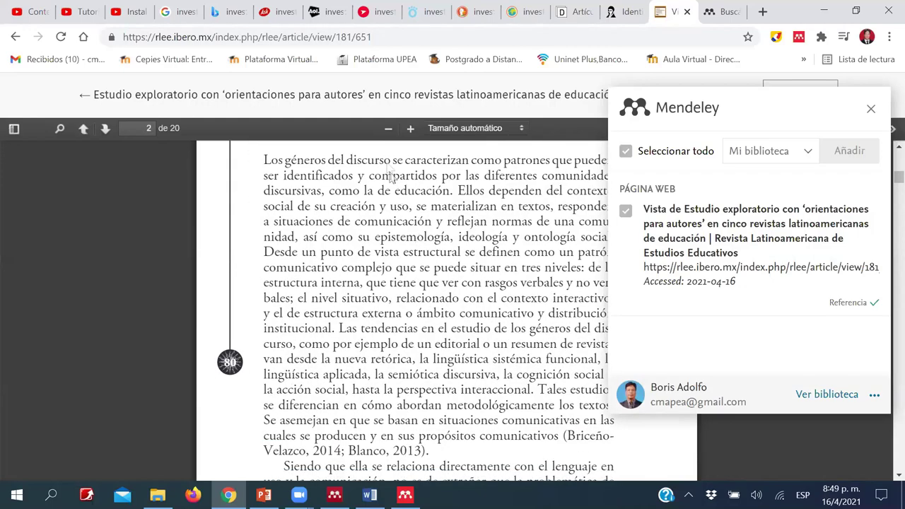
pyautogui.hotkey('alt', 'Tab')
pyautogui.hotkey('alt', 'Tab')
pyautogui.keyDown('ctrl'); pyautogui.click(361, 117); pyautogui.keyUp('ctrl')
pyautogui.click(386, 117)
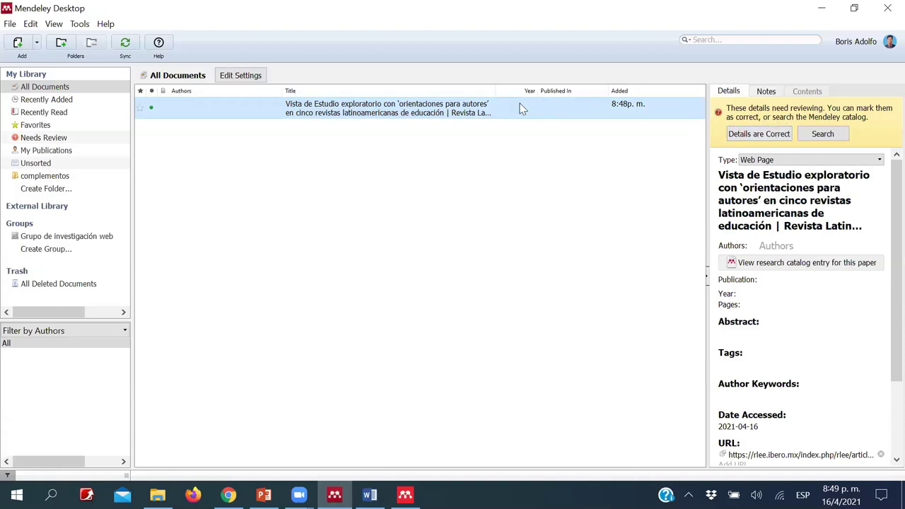
# - Update the imported entry's details (year 1970, DOI 10.48102/rlee.2016.46.2.181), then return to MONOGRAFÍA
pyautogui.rightClick(456, 116)
pyautogui.click(491, 126)
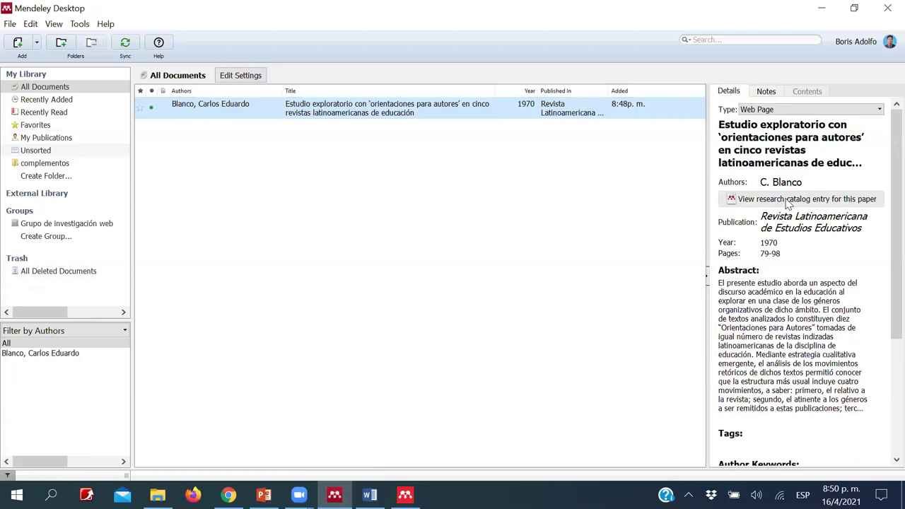
pyautogui.scroll(-1, 806, 202)
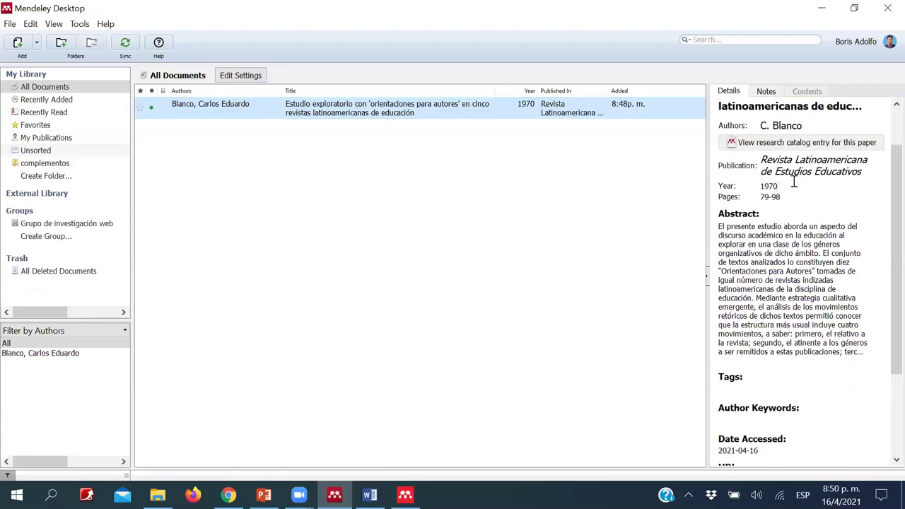
pyautogui.scroll(-1, 770, 215)
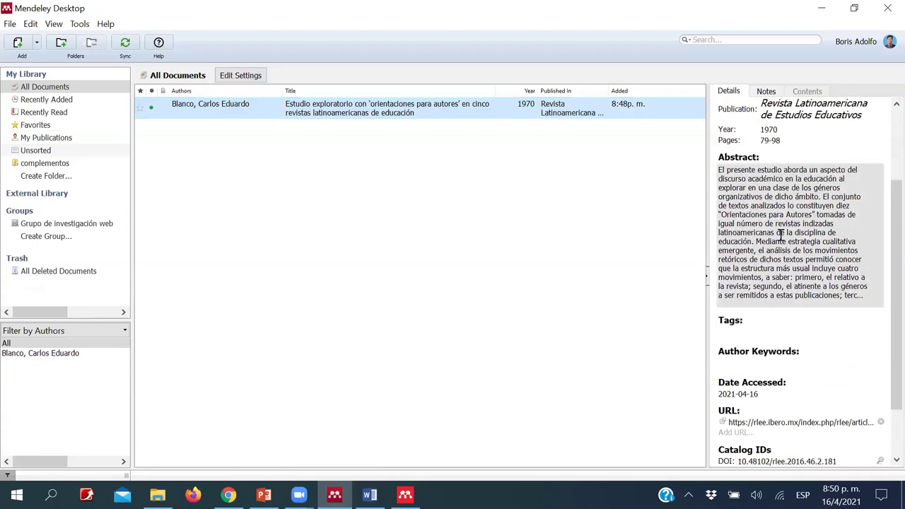
pyautogui.scroll(-1, 781, 235)
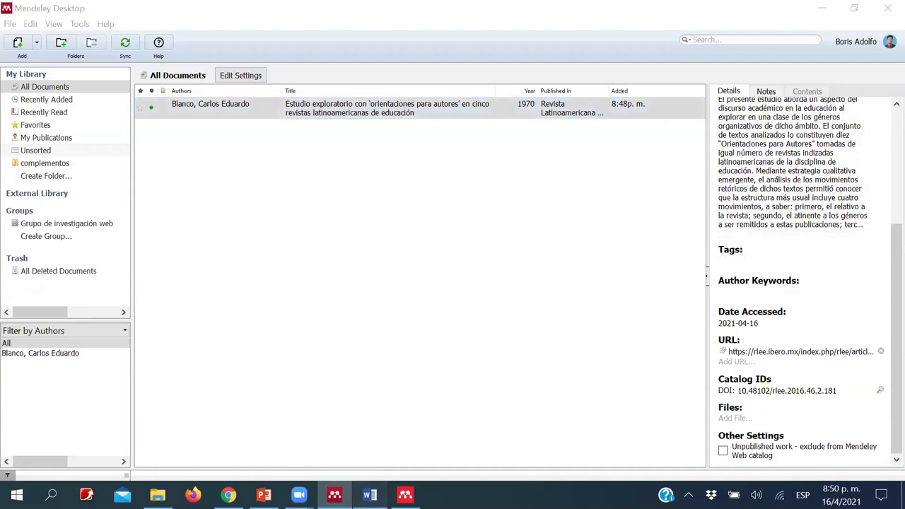
pyautogui.click(370, 495)
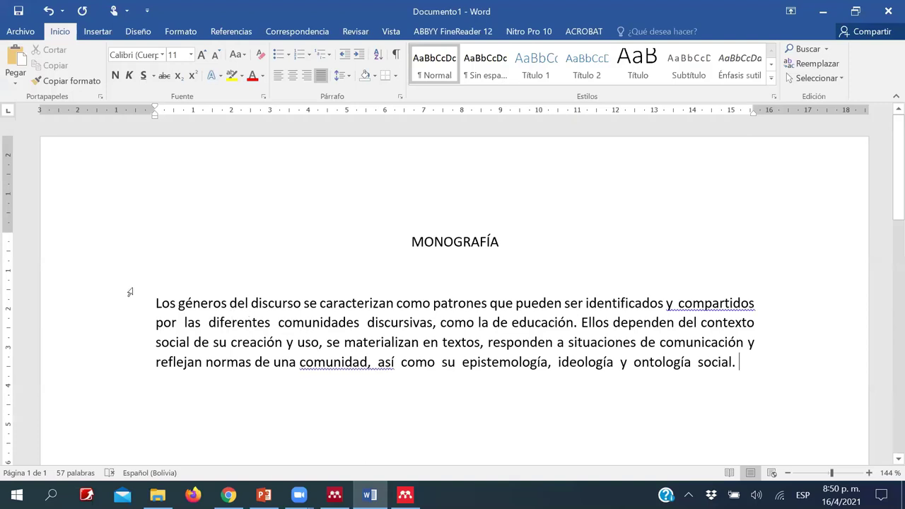
# - Indent the opening MONOGRAFÍA paragraph further from the left
pyautogui.moveTo(156, 300); pyautogui.dragTo(736, 361)
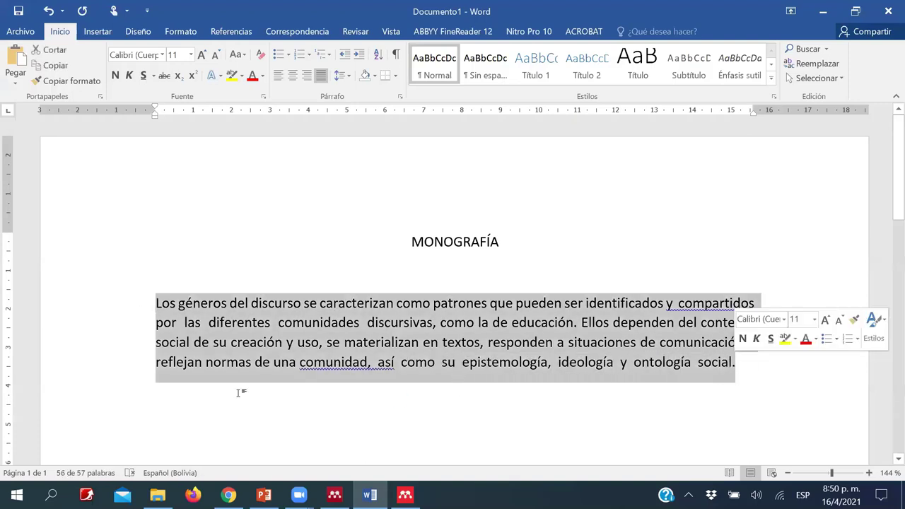
pyautogui.click(163, 323)
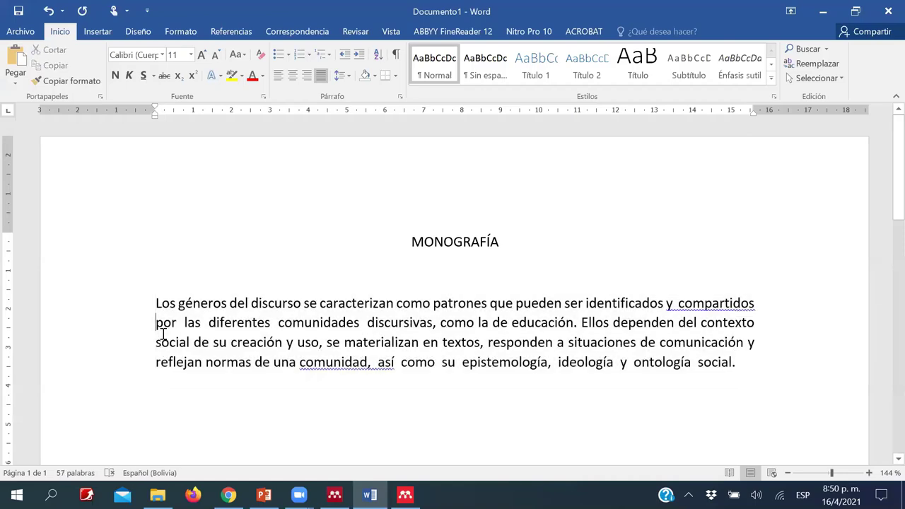
pyautogui.press('Tab')
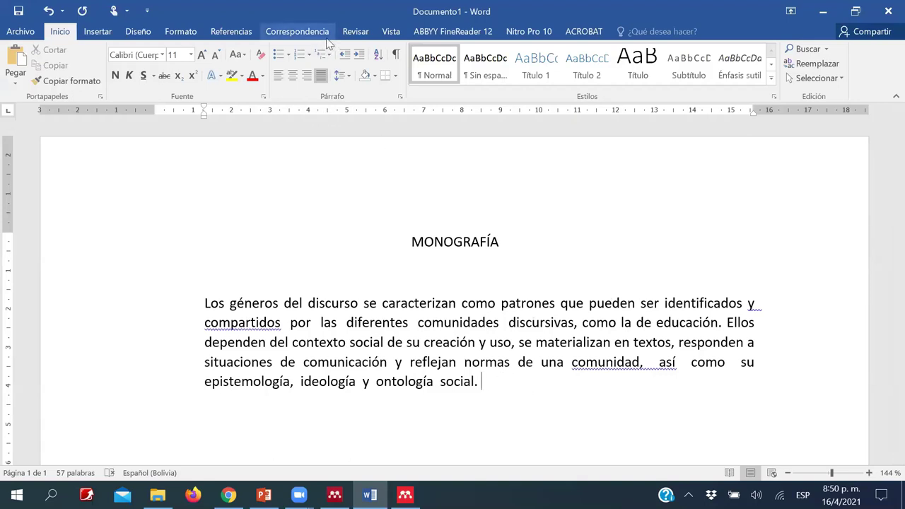
# - Start a Mendeley citation from Word's References tab and go to the Mendeley library
pyautogui.click(239, 33)
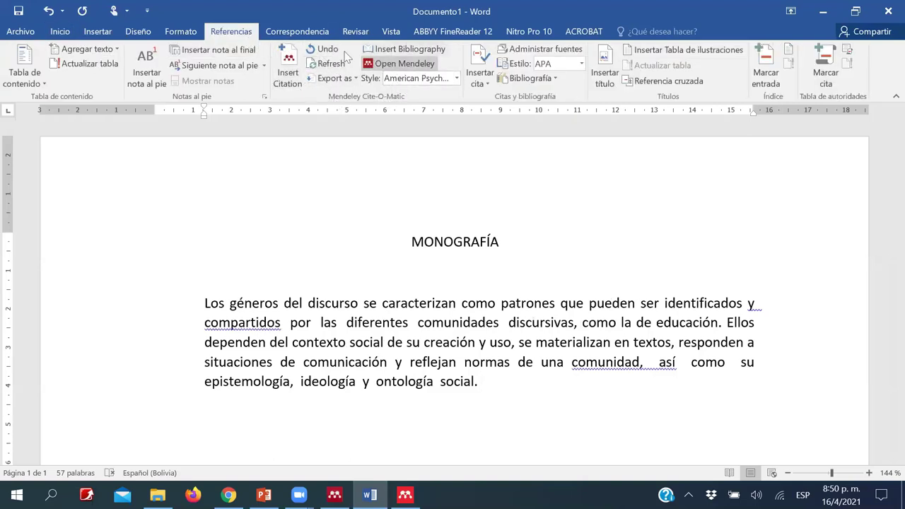
pyautogui.click(285, 73)
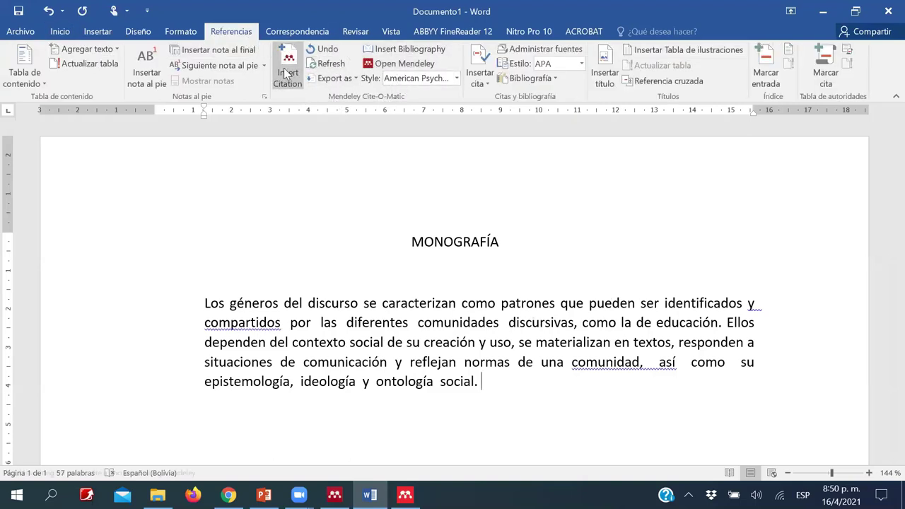
pyautogui.click(606, 330)
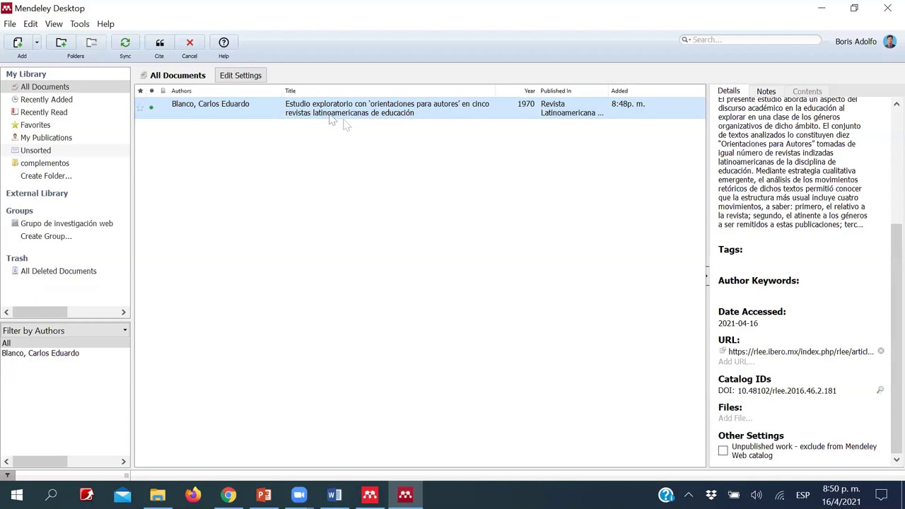
# - Cite the Blanco 1970 article so the paragraph ends with (Blanco, 1970)
pyautogui.click(396, 112)
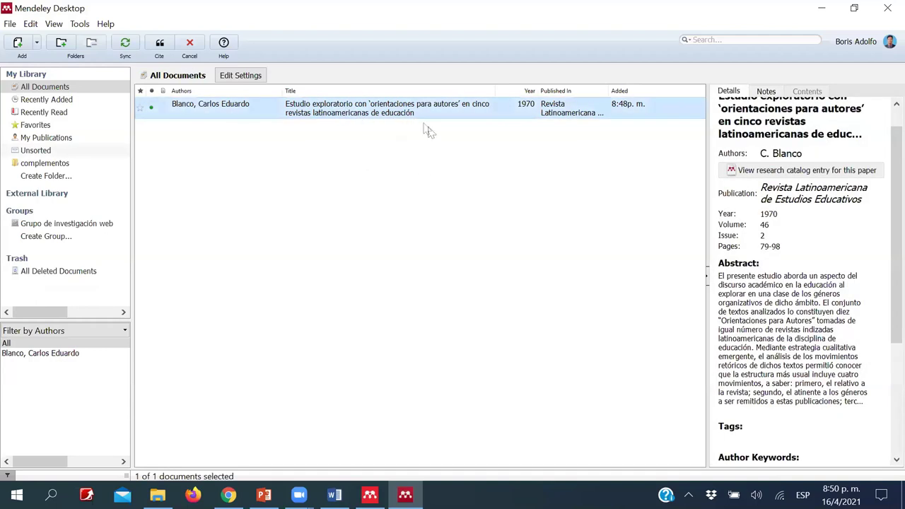
pyautogui.click(160, 46)
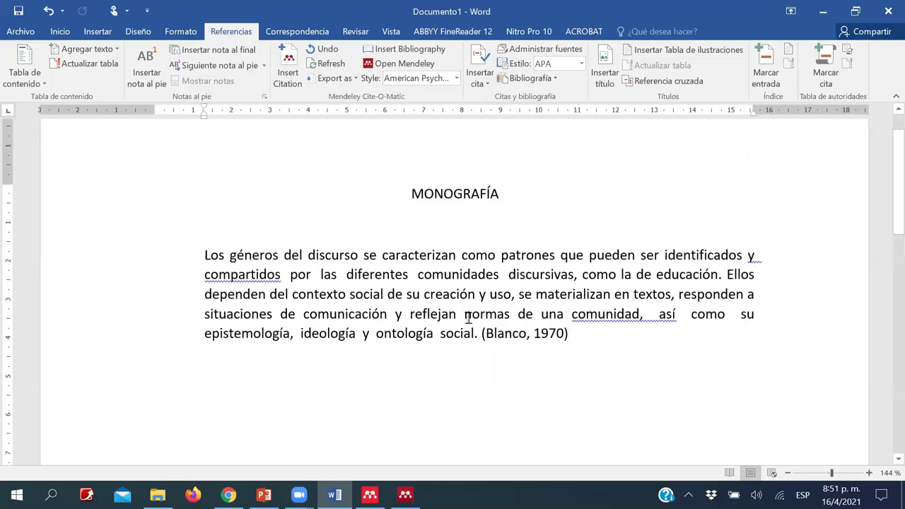
# - Add an empty paragraph after the (Blanco, 1970) citation and switch to Chrome
pyautogui.press('Return')
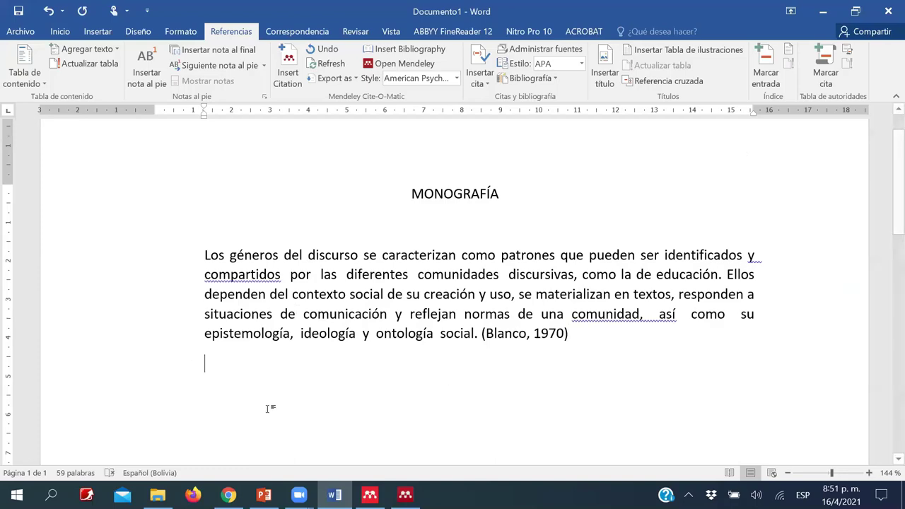
pyautogui.scroll(-2, 384, 318)
pyautogui.hotkey('alt', 'Tab')
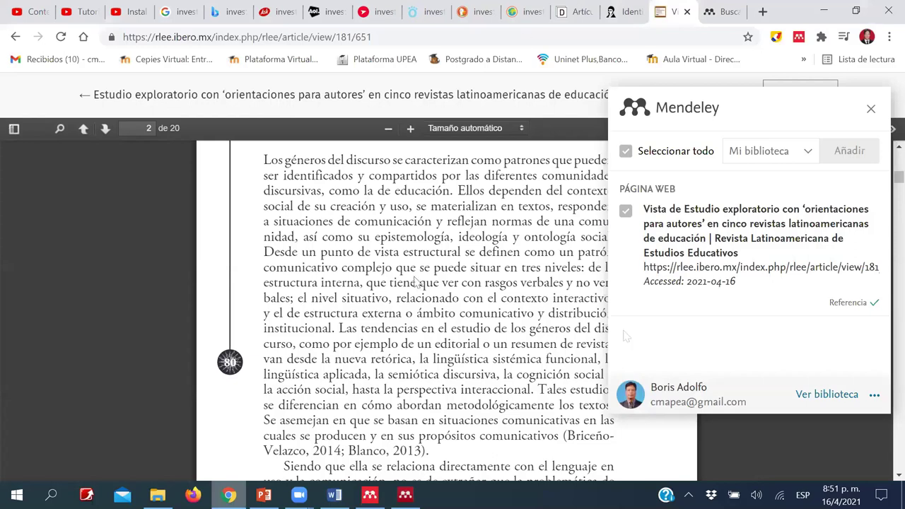
# - Open the 'Identidad ambiental: múltiples perspectivas' article from the DOAJ results and view its PDF
pyautogui.click(621, 12)
pyautogui.hotkey('ctrl', 'shift', 'Tab')
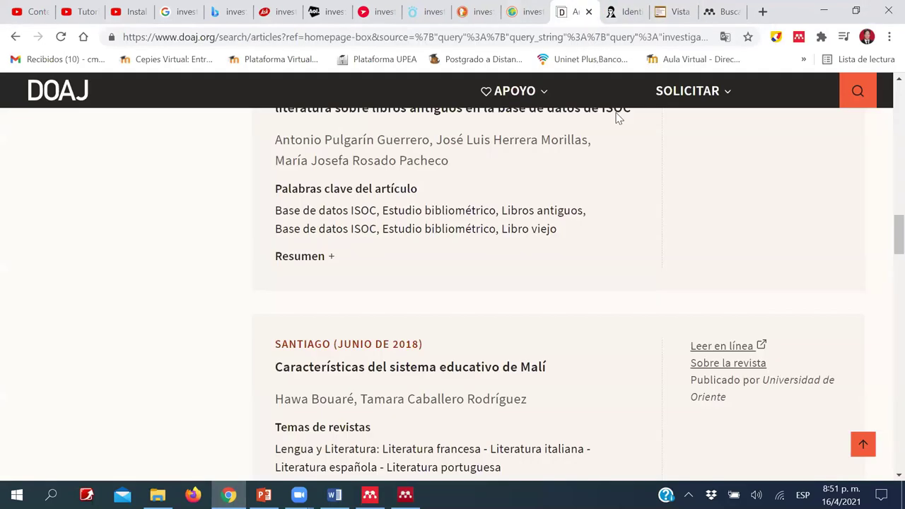
pyautogui.scroll(-4, 640, 140)
pyautogui.click(668, 172)
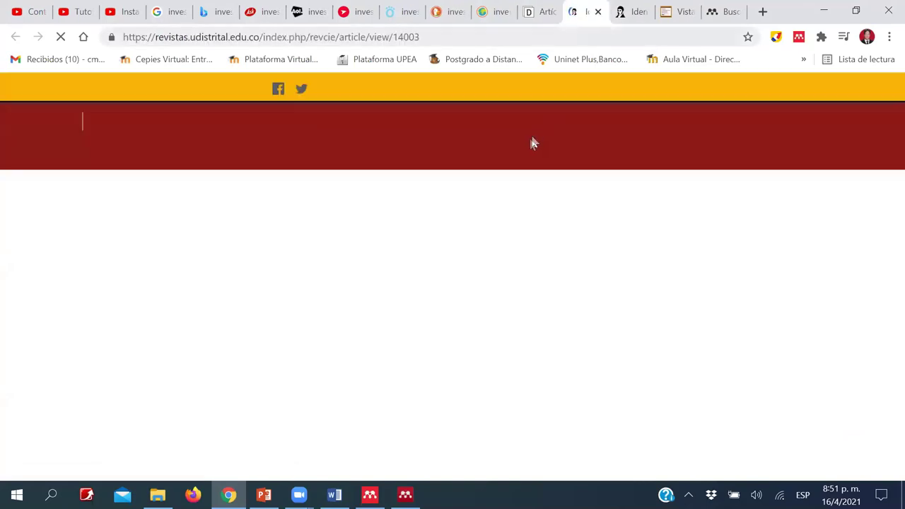
pyautogui.scroll(-2, 290, 244)
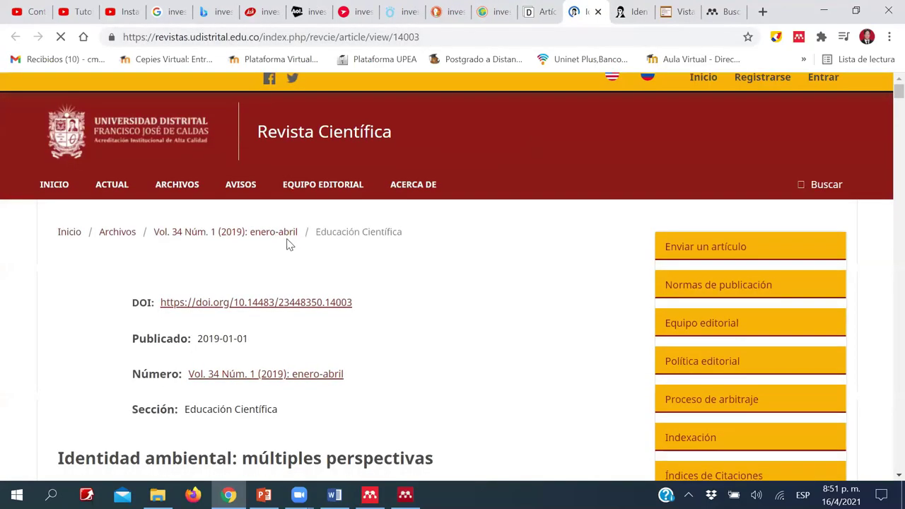
pyautogui.scroll(-1, 185, 248)
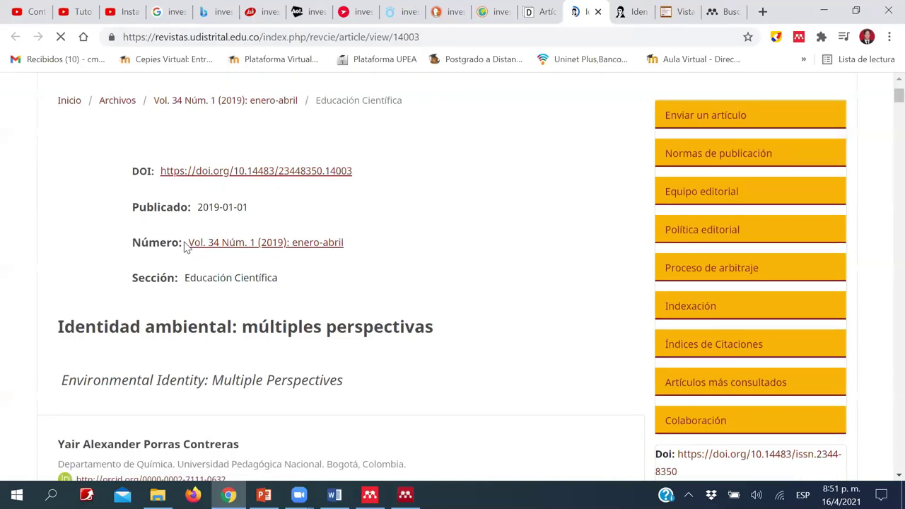
pyautogui.scroll(-2, 185, 248)
pyautogui.scroll(-3, 87, 222)
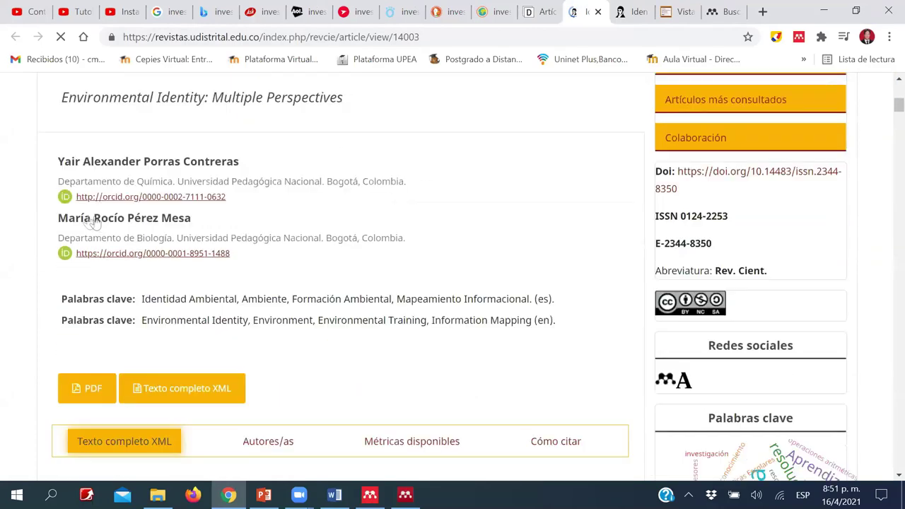
pyautogui.scroll(2, 87, 219)
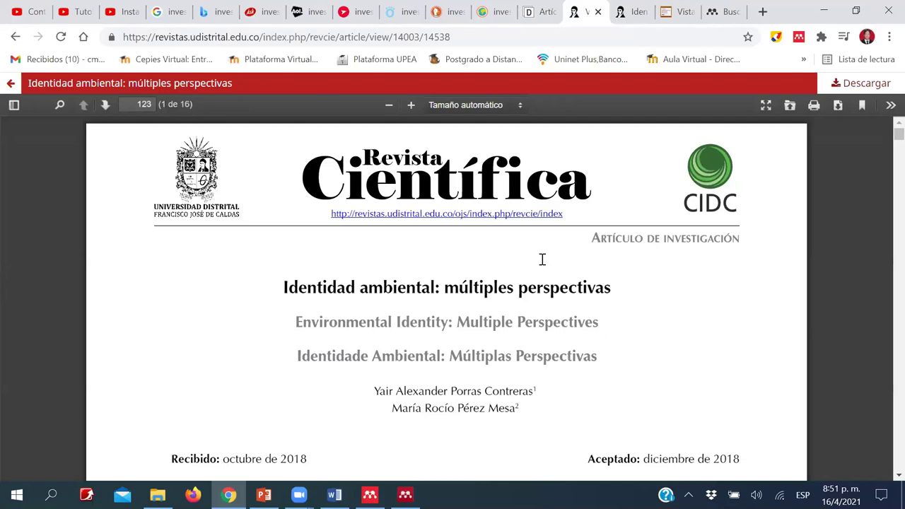
pyautogui.scroll(-15, 543, 265)
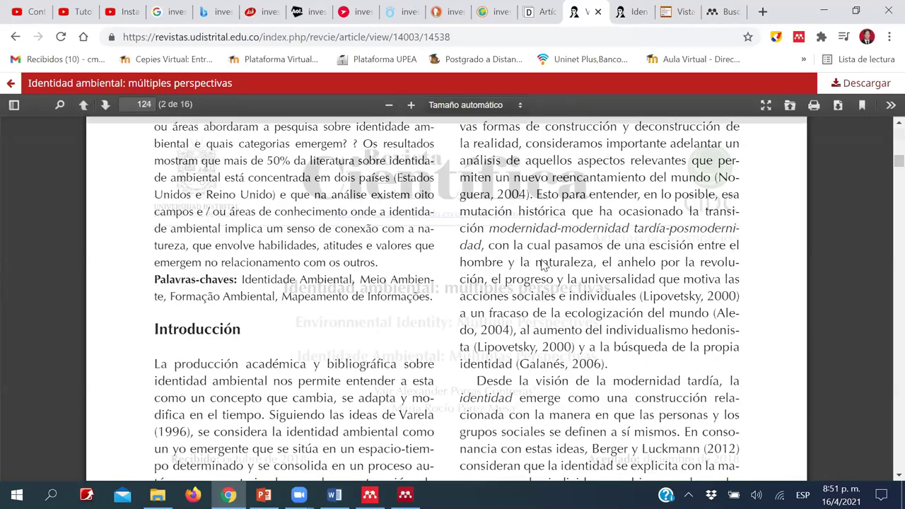
pyautogui.scroll(20, 543, 265)
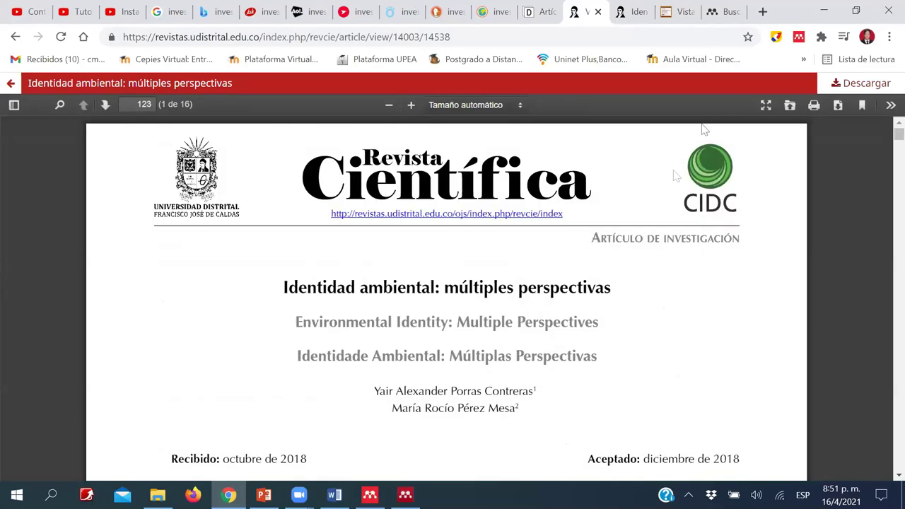
# - Sign in to Mendeley Web Importer and add the Identidad ambiental PDF and web page to Mi biblioteca
pyautogui.click(799, 37)
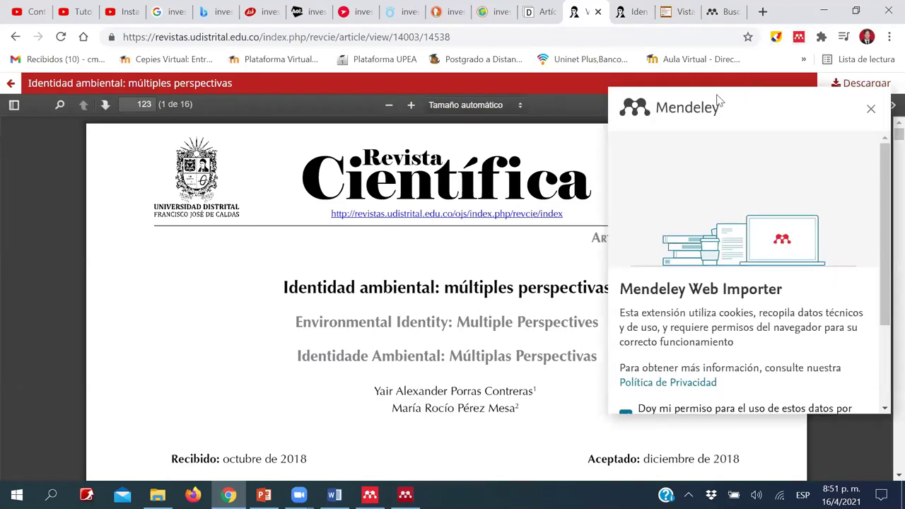
pyautogui.scroll(-2, 672, 325)
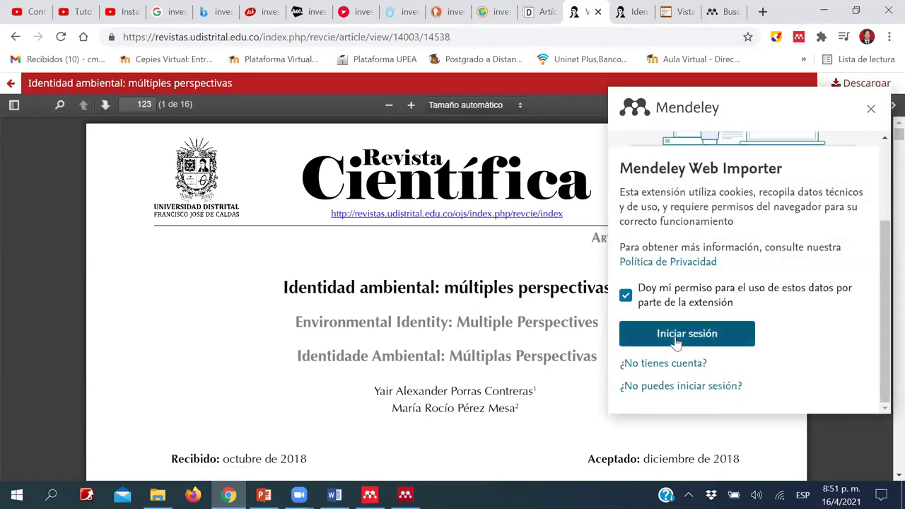
pyautogui.click(629, 332)
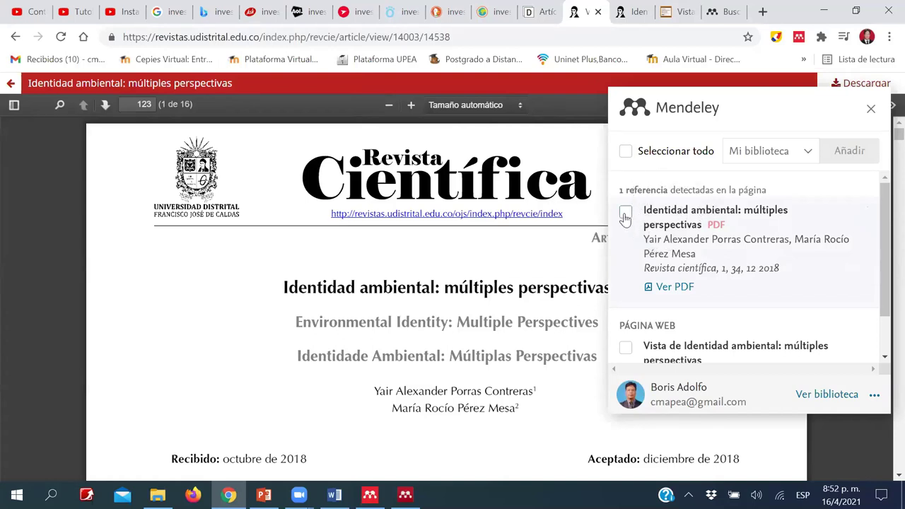
pyautogui.click(626, 213)
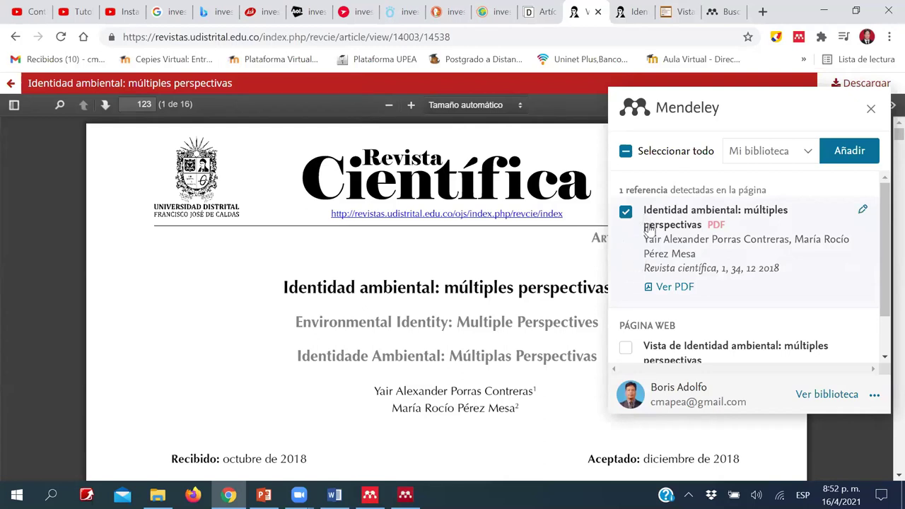
pyautogui.scroll(-1, 664, 234)
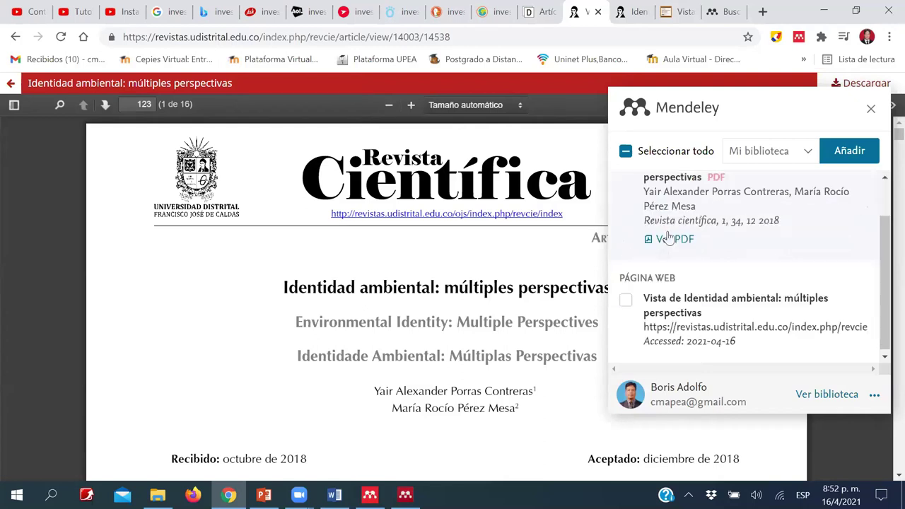
pyautogui.click(627, 301)
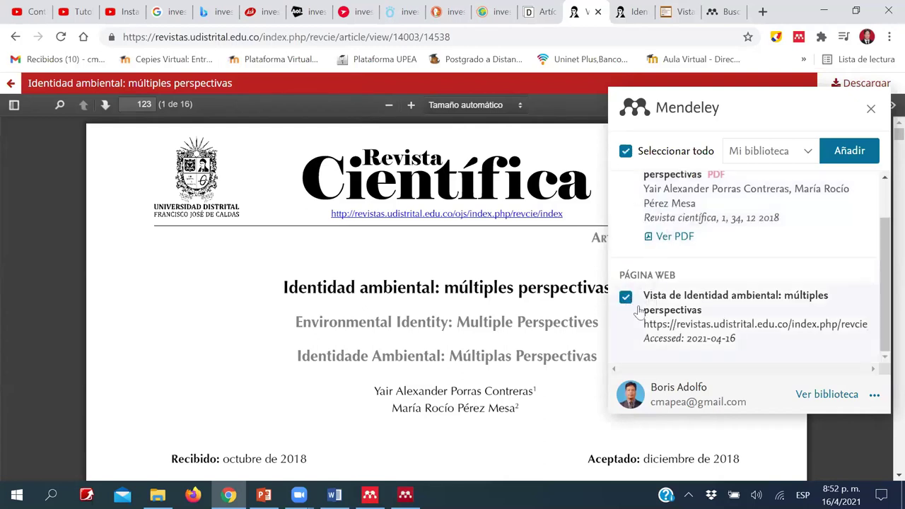
pyautogui.click(851, 157)
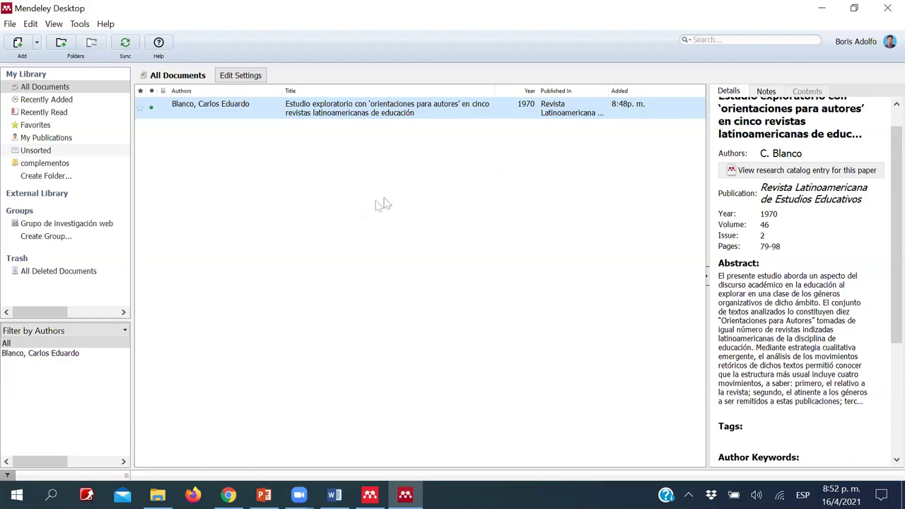
# - Sync the library and review the imported 2018 'Identidad ambiental' paper and its web page entry
pyautogui.click(126, 47)
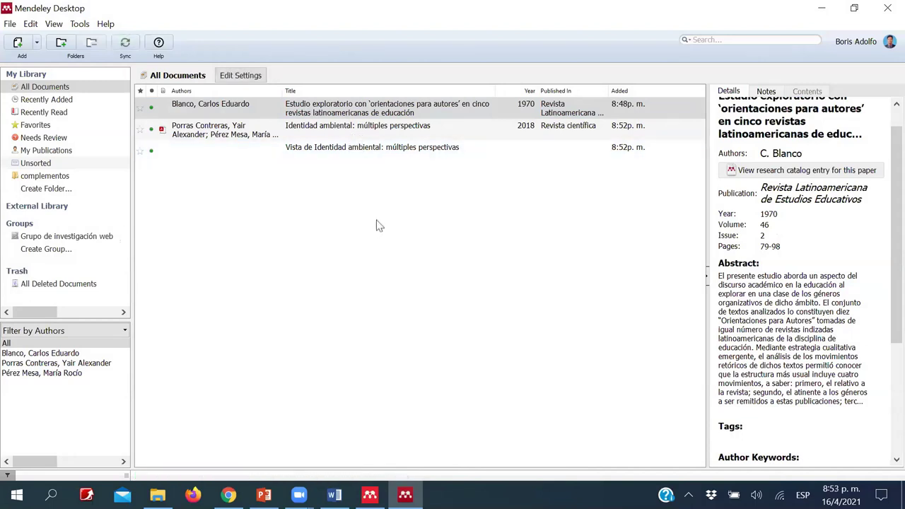
pyautogui.click(344, 157)
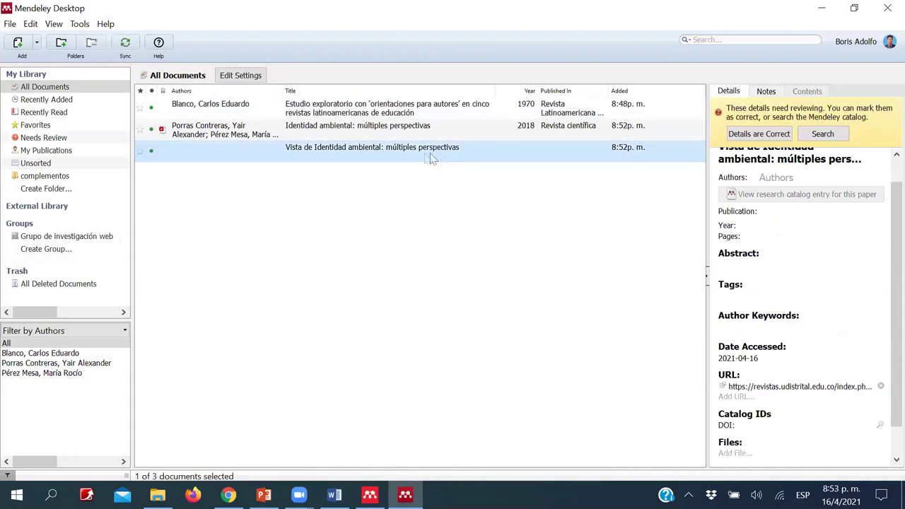
pyautogui.click(348, 129)
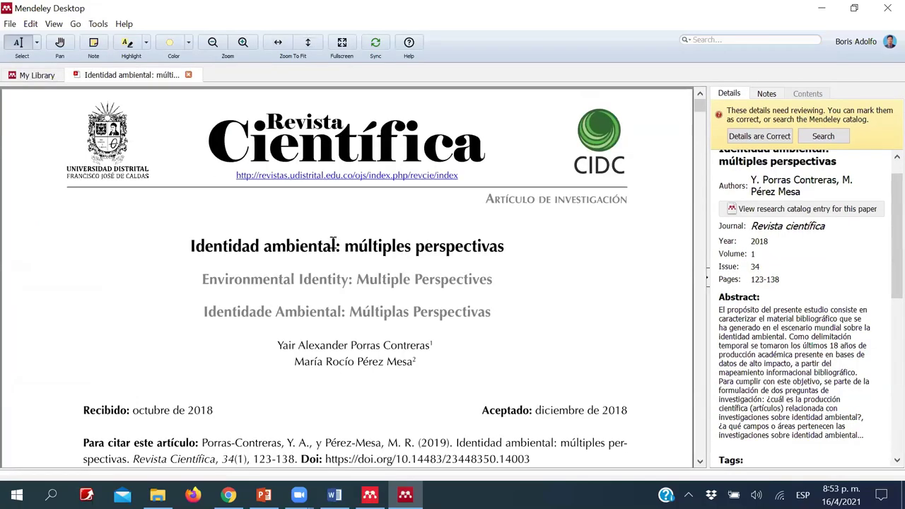
# - Scroll through the Identidad ambiental PDF, then browse the Blanco and Identidad ambiental details in My Library
pyautogui.scroll(-15, 333, 235)
pyautogui.scroll(12, 333, 236)
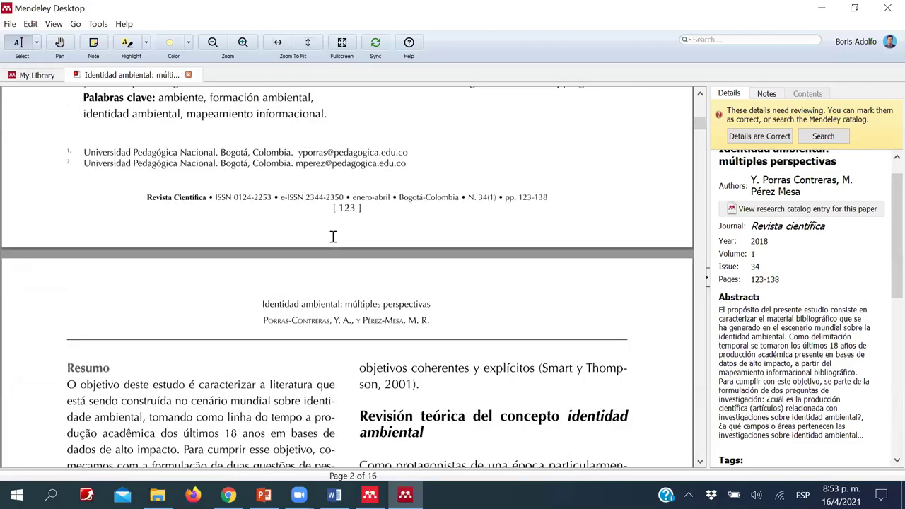
pyautogui.scroll(10, 333, 236)
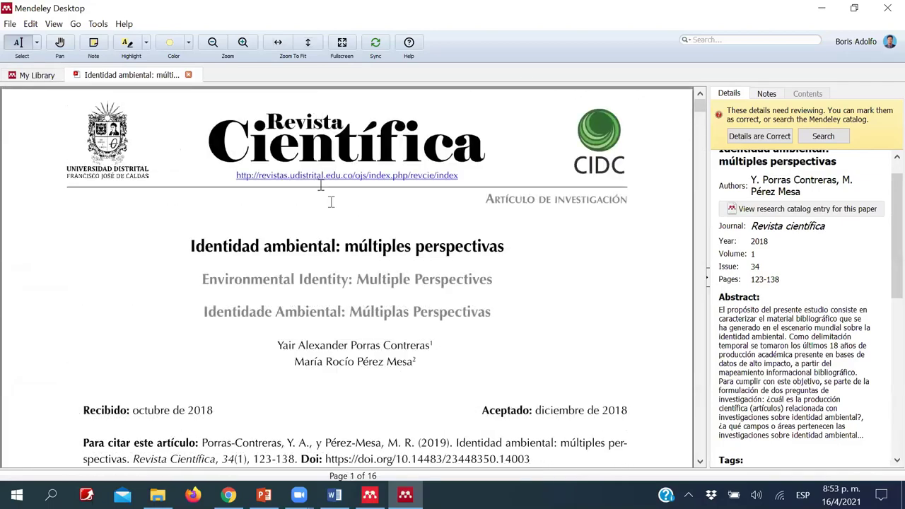
pyautogui.click(44, 76)
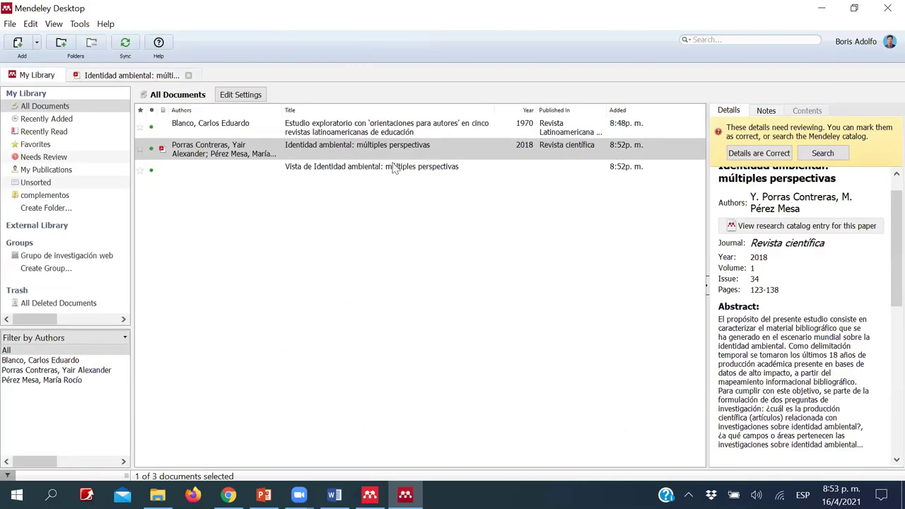
pyautogui.click(309, 137)
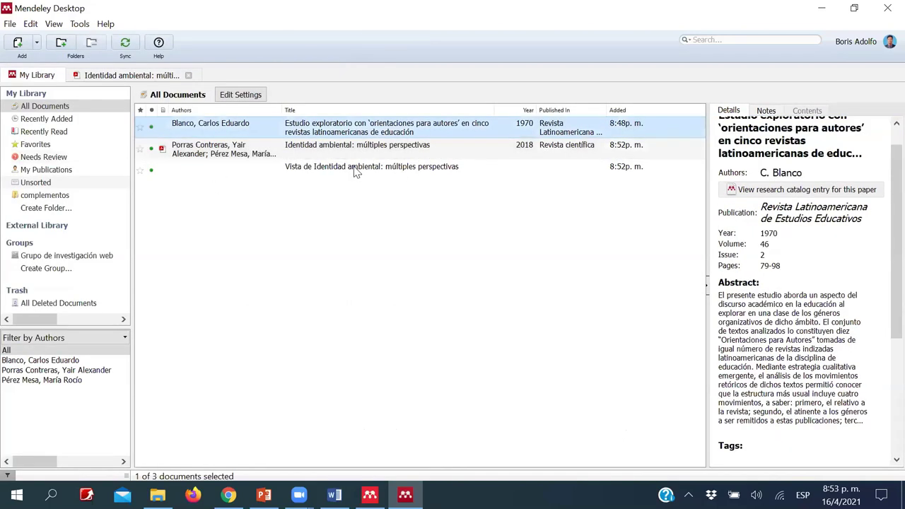
pyautogui.press('Down')
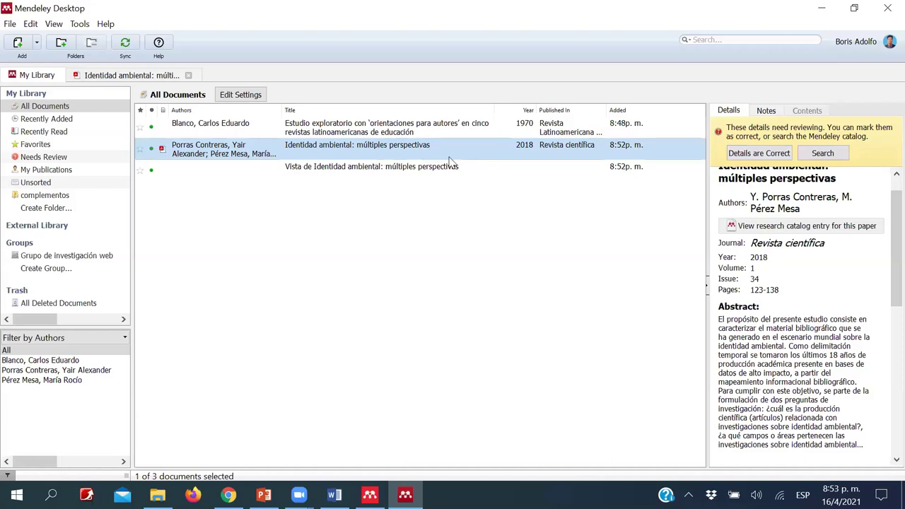
pyautogui.rightClick(424, 151)
# - Update the details of the Identidad ambiental paper and the 'Vista de Identidad ambiental' entry
pyautogui.click(478, 161)
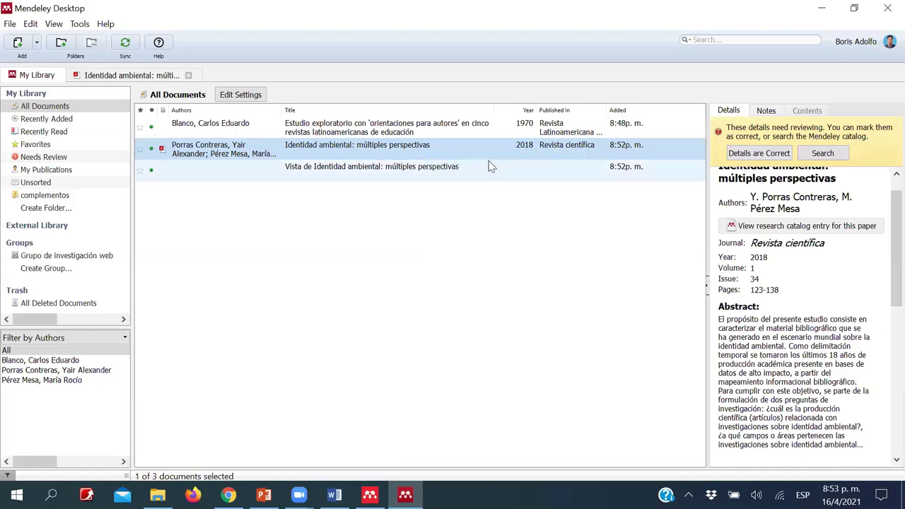
pyautogui.scroll(1, 791, 182)
pyautogui.scroll(-2, 790, 185)
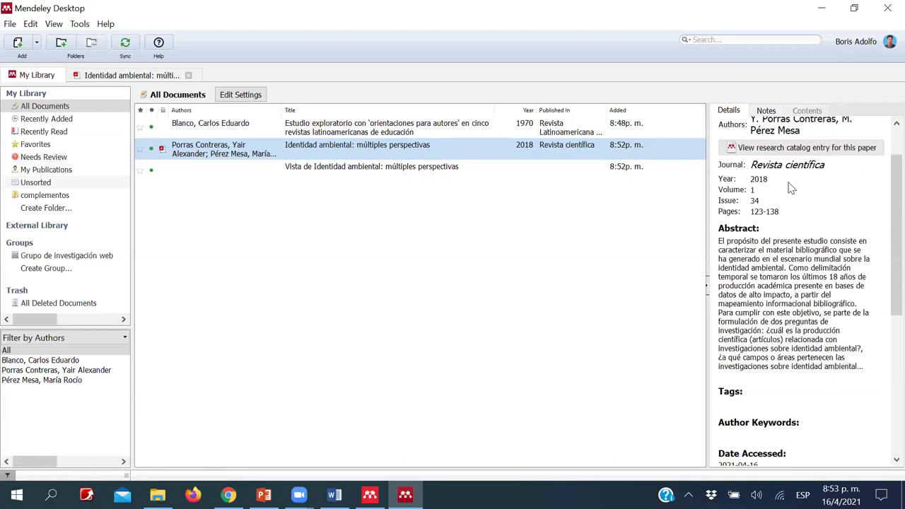
pyautogui.click(400, 168)
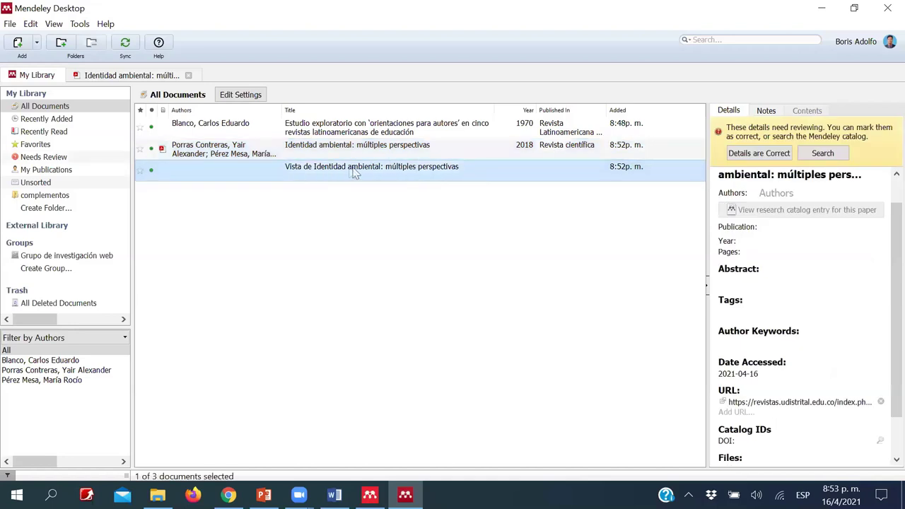
pyautogui.rightClick(356, 166)
pyautogui.click(377, 179)
pyautogui.rightClick(437, 174)
pyautogui.click(453, 181)
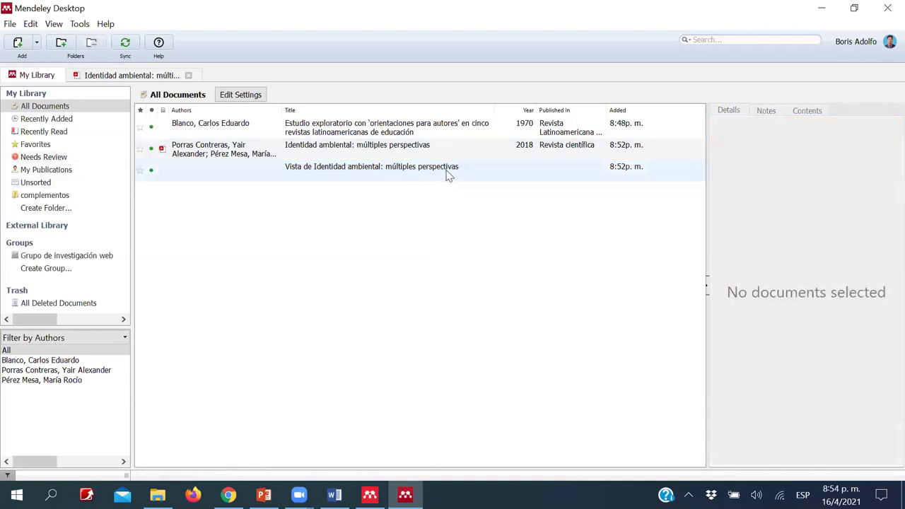
pyautogui.rightClick(451, 176)
pyautogui.click(524, 178)
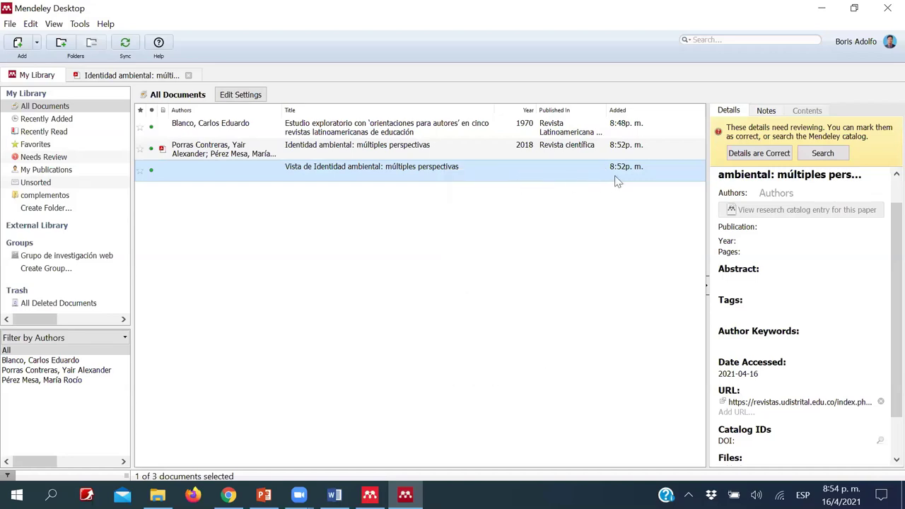
# - Confirm the 'Vista de Identidad ambiental' details as correct, clearing it from review
pyautogui.click(346, 147)
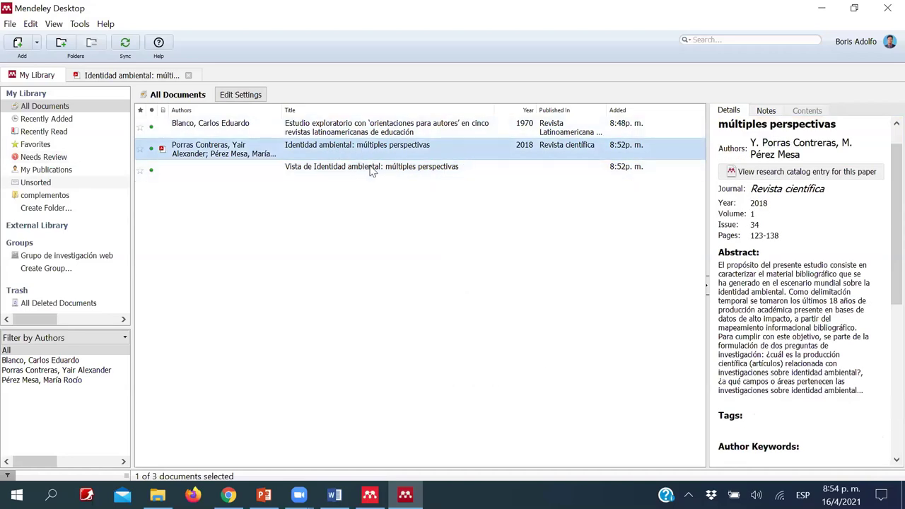
pyautogui.click(371, 170)
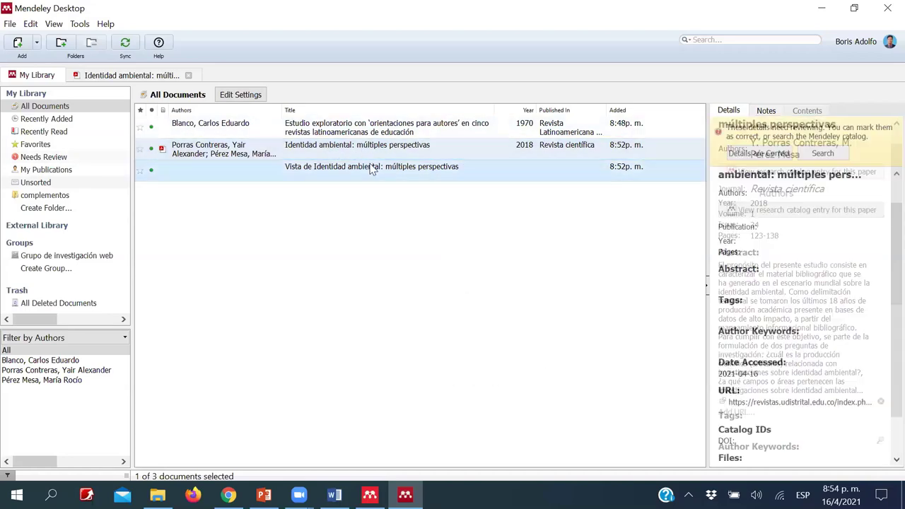
pyautogui.click(756, 156)
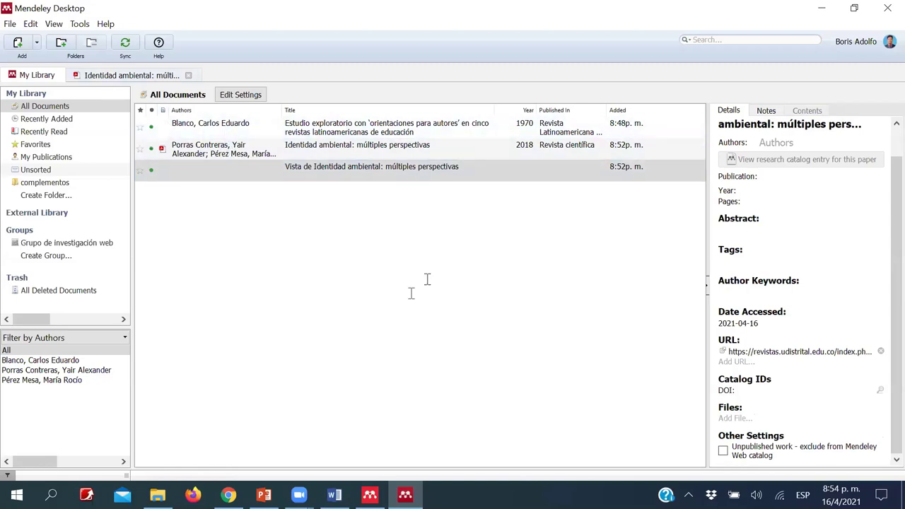
pyautogui.hotkey('alt', 'Tab')
# - Close the web importer and select the Identidad ambiental paper in the Mendeley library
pyautogui.click(871, 111)
pyautogui.scroll(-12, 384, 182)
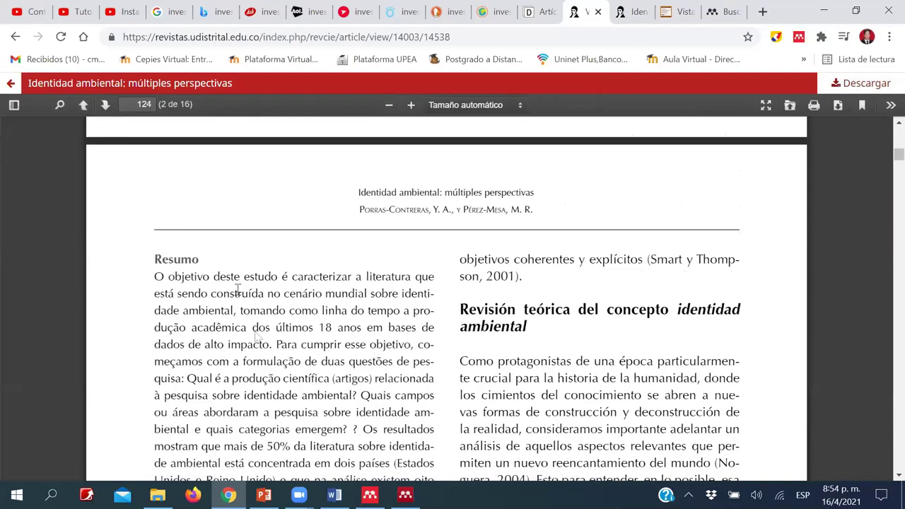
pyautogui.scroll(-14, 311, 471)
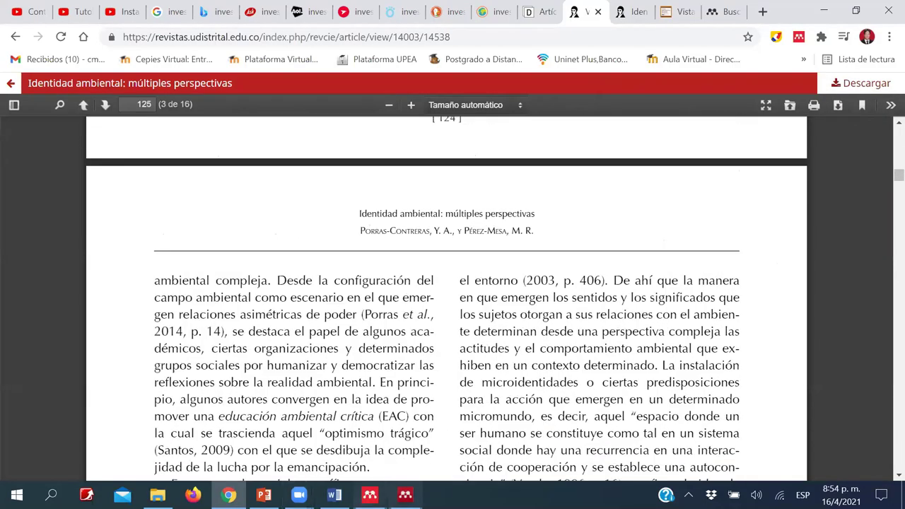
pyautogui.click(405, 495)
pyautogui.click(205, 150)
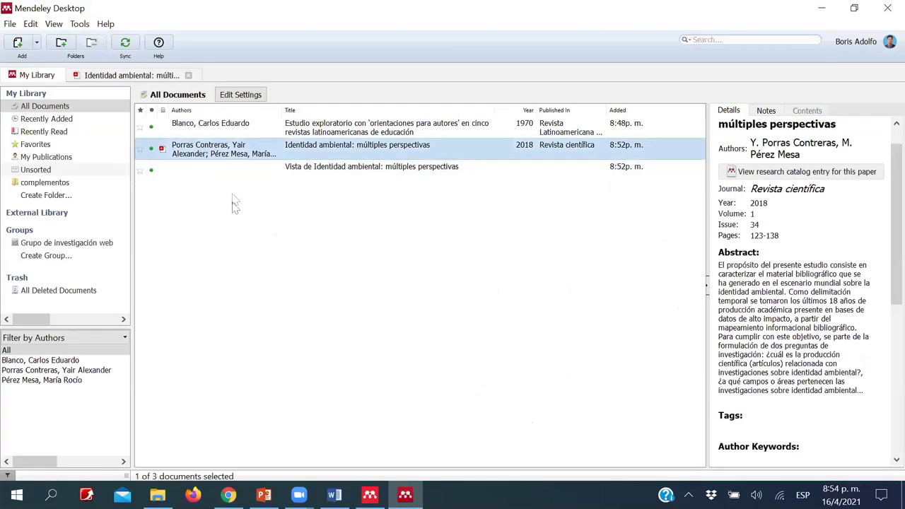
# - Copy the page 3 passage beginning 'En esta misma vía, Martínez-Ponce' from the PDF
pyautogui.scroll(-2, 233, 209)
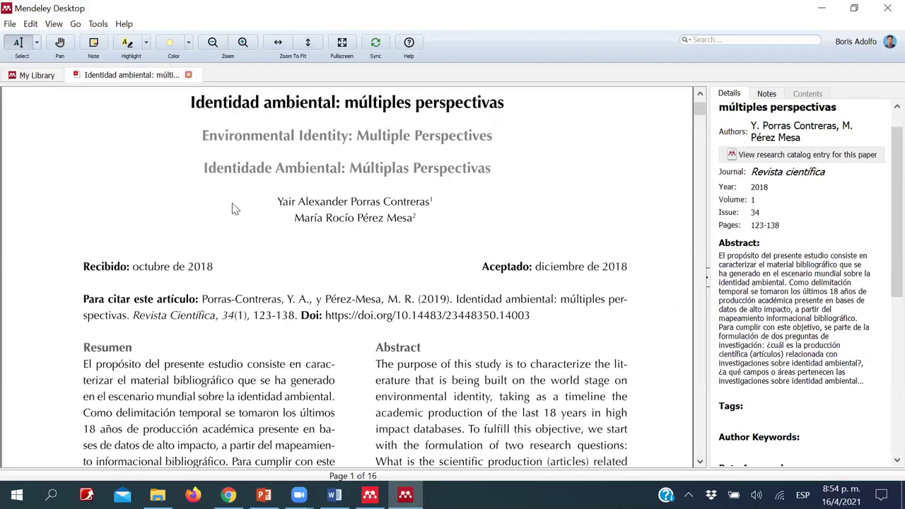
pyautogui.scroll(-15, 264, 228)
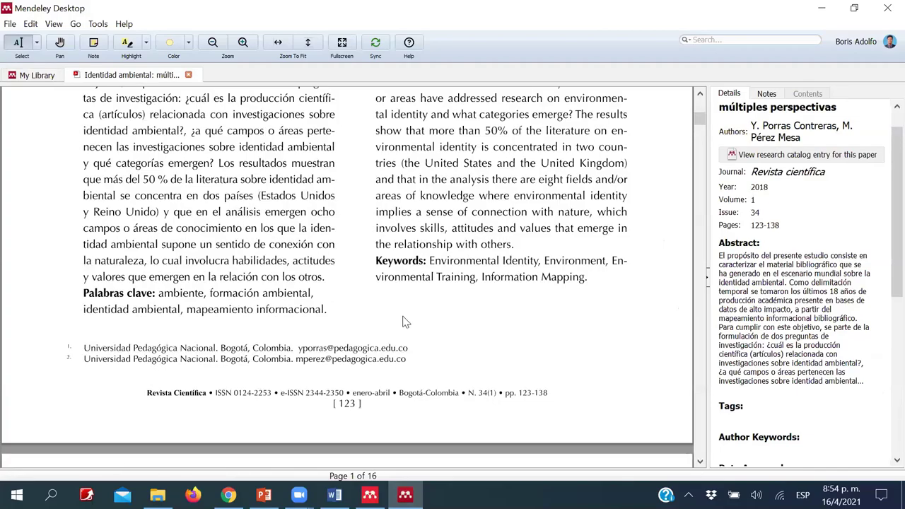
pyautogui.scroll(-2, 387, 243)
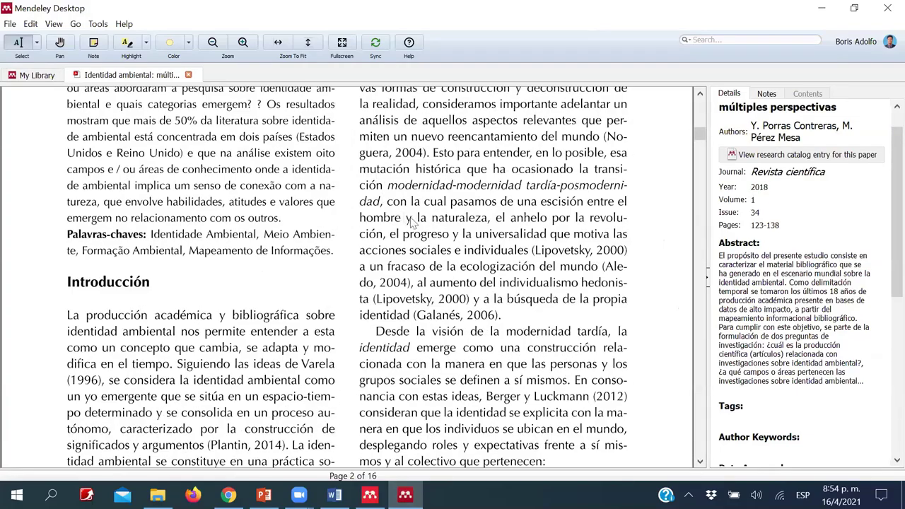
pyautogui.scroll(-5, 380, 177)
pyautogui.scroll(-6, 552, 221)
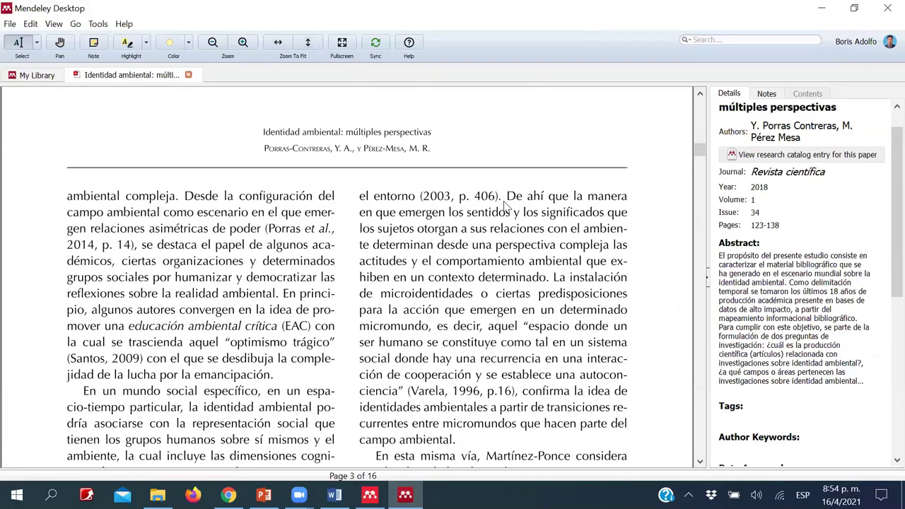
pyautogui.scroll(-3, 527, 242)
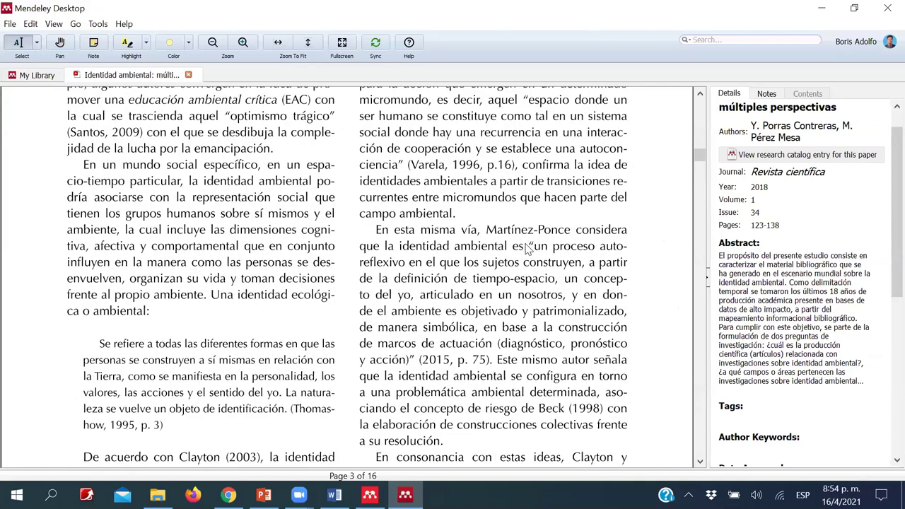
pyautogui.moveTo(375, 173); pyautogui.dragTo(555, 221)
pyautogui.rightClick(504, 202)
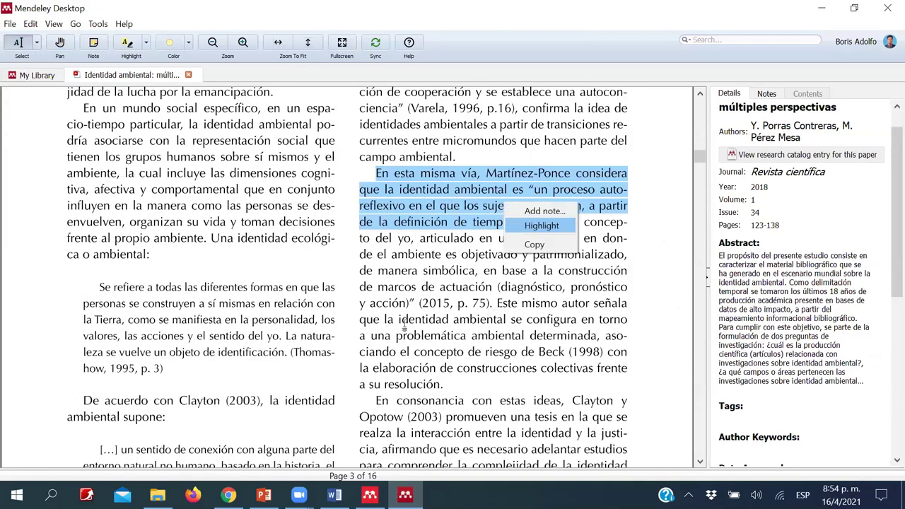
pyautogui.hotkey('alt', 'Tab')
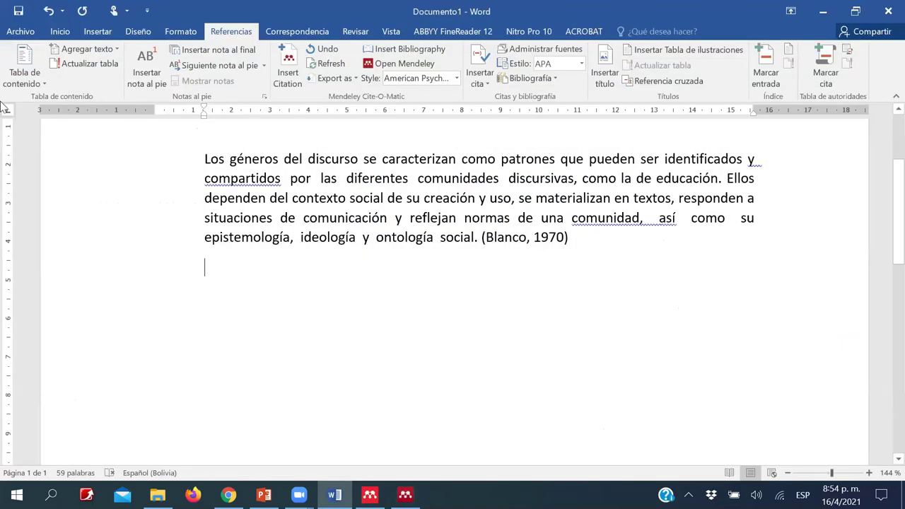
# - Paste the quoted definition as a new paragraph and add its closing quotation mark
pyautogui.click(61, 34)
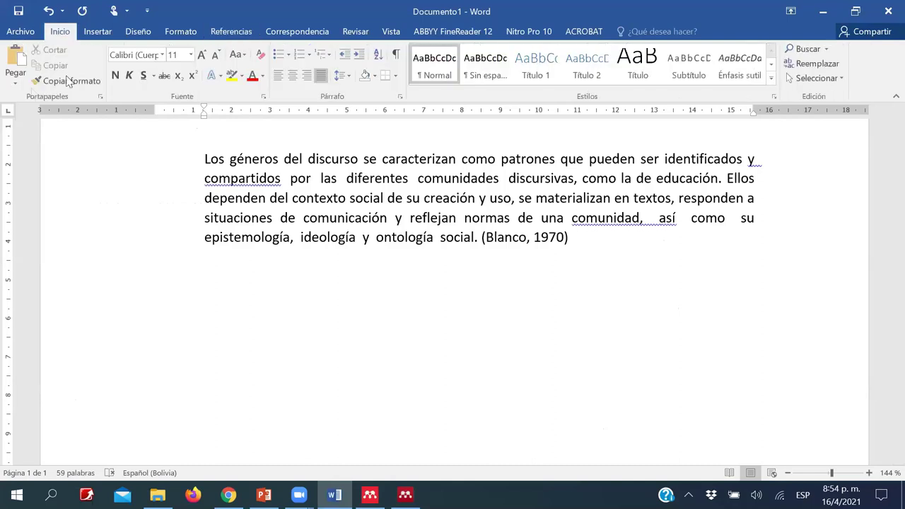
pyautogui.click(16, 79)
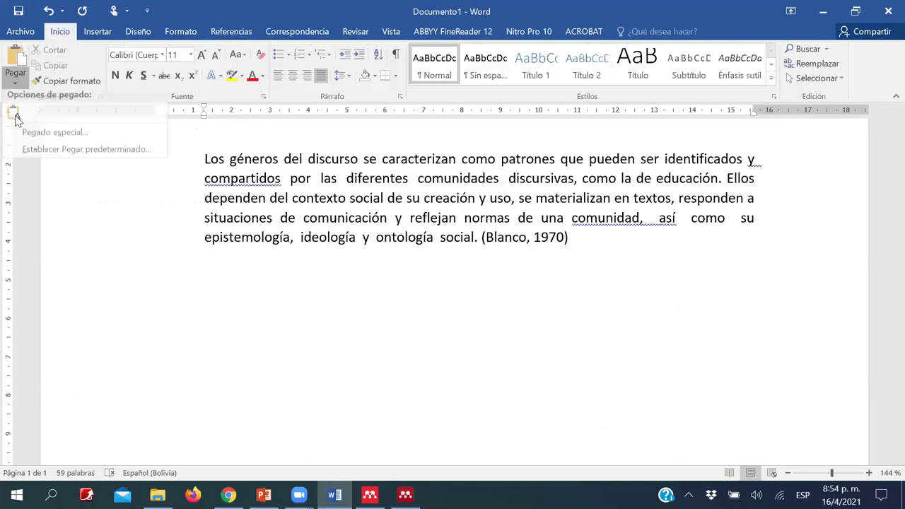
pyautogui.click(15, 115)
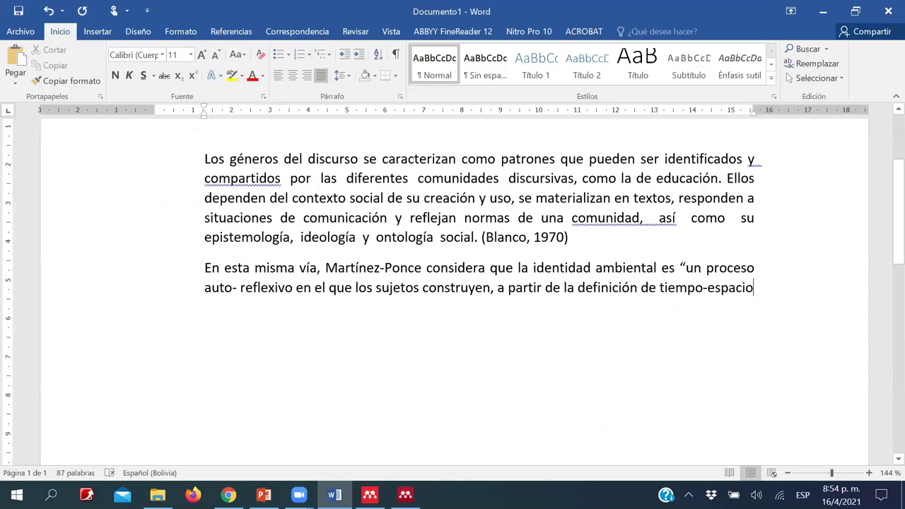
pyautogui.write('"')
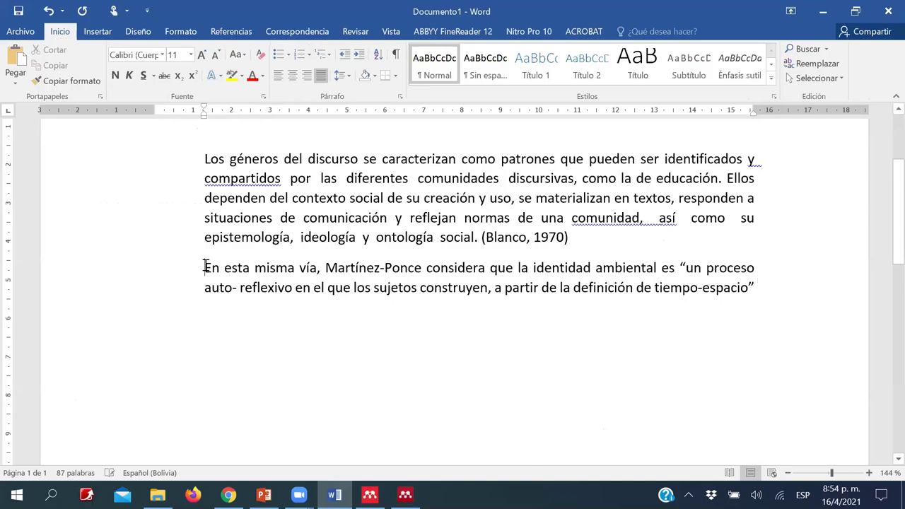
# - Remove the pasted paragraph's left indent and place the cursor after “tiempo-espacio”
pyautogui.click(205, 266)
pyautogui.press('BackSpace')
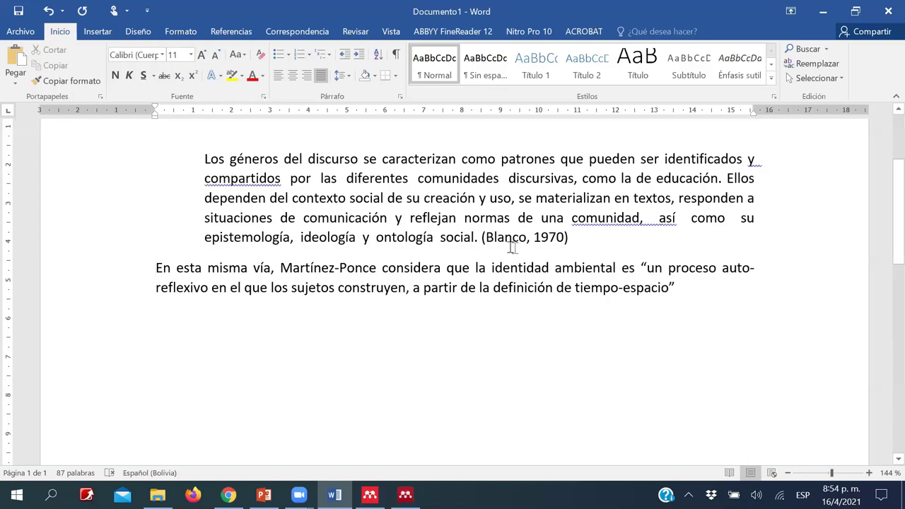
pyautogui.click(684, 290)
# - Insert a Mendeley citation of the 2018 identidad ambiental article after the quoted definition
pyautogui.click(228, 33)
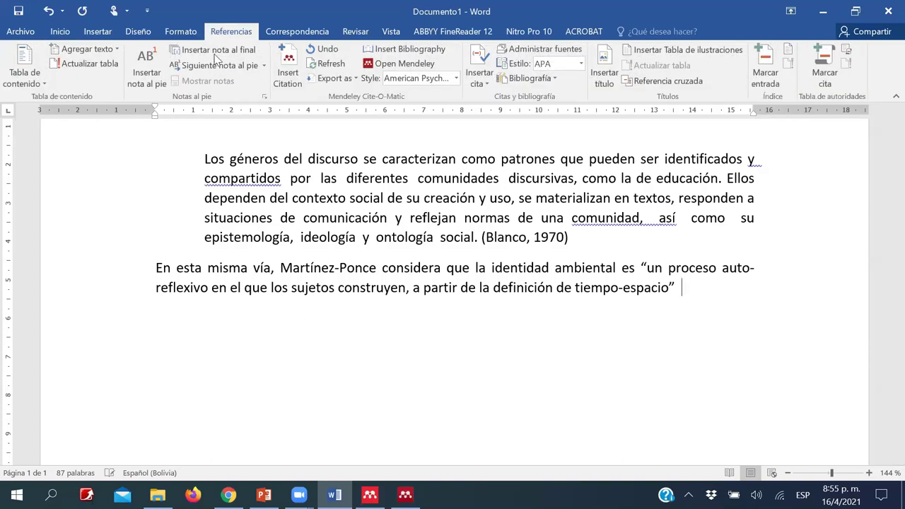
pyautogui.click(286, 65)
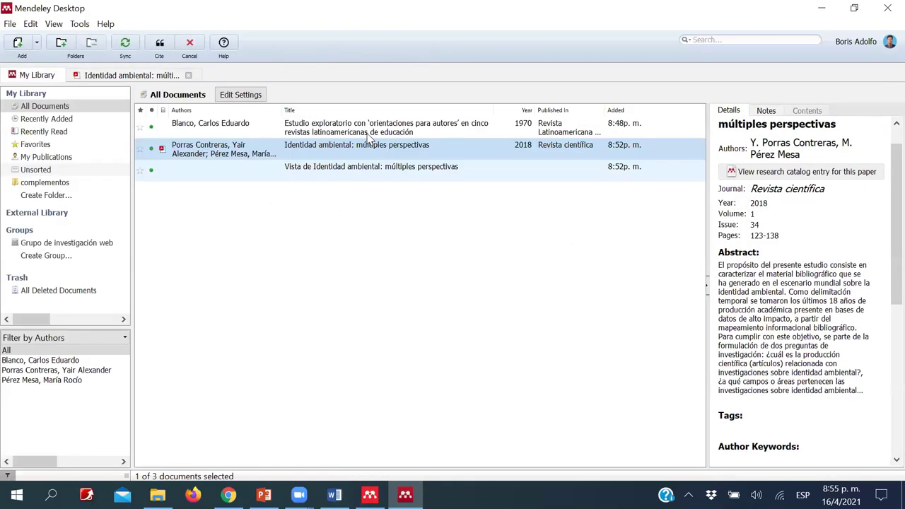
pyautogui.click(382, 178)
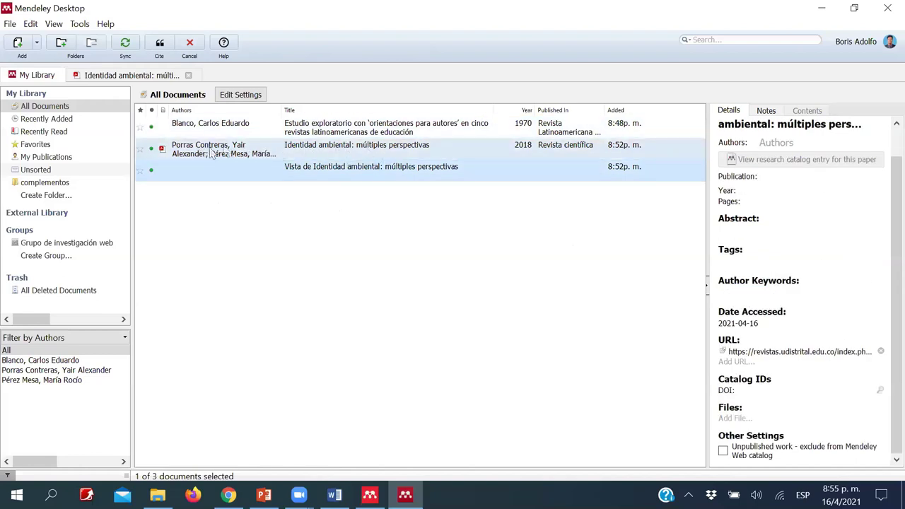
pyautogui.click(241, 155)
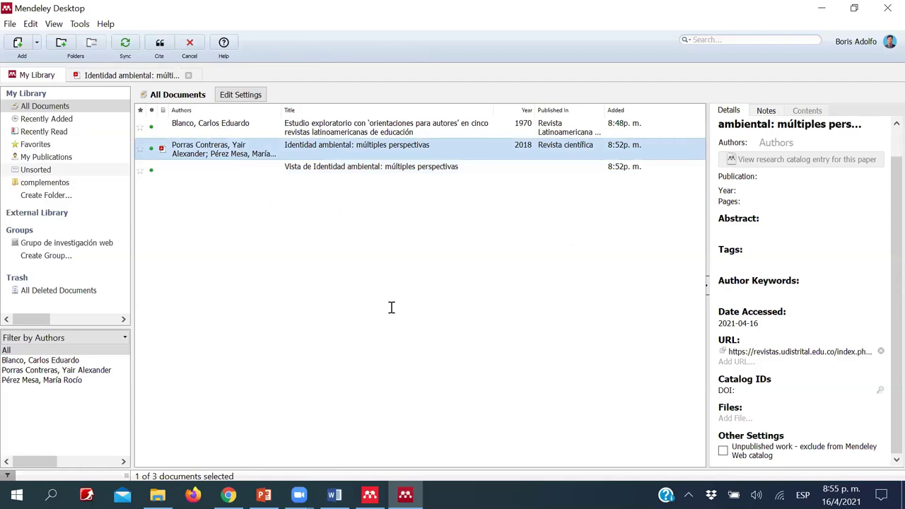
pyautogui.hotkey('alt', 'Tab')
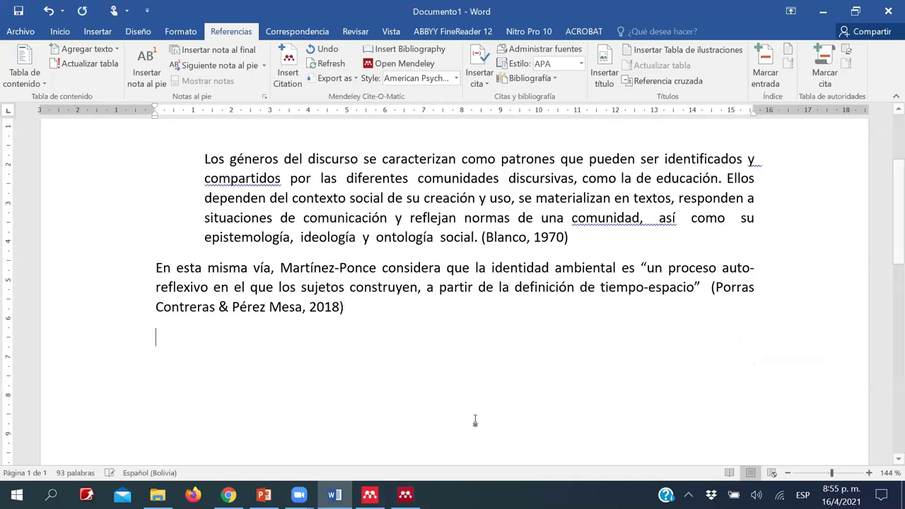
# - Capture the 'Instalación de Mendeley' YouTube video with Mendeley Web Importer, selecting all detected references
pyautogui.hotkey('alt', 'Tab')
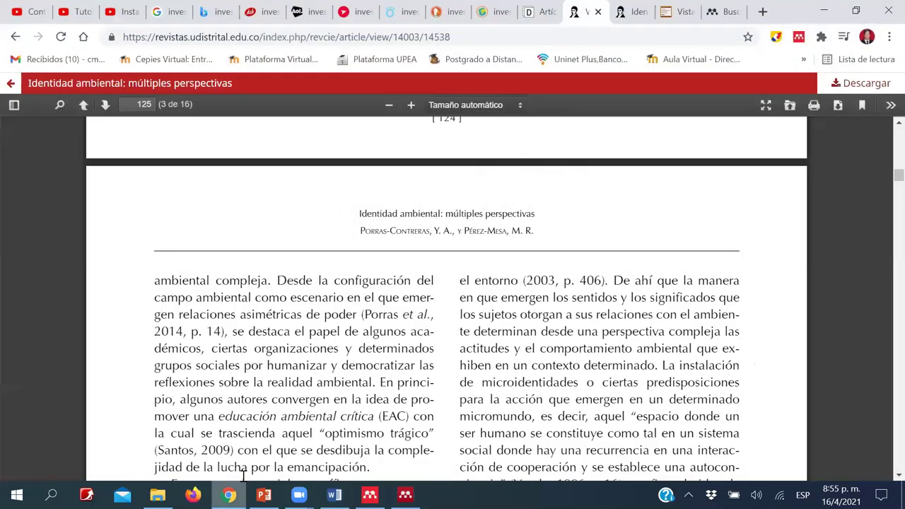
pyautogui.hotkey('ctrl', '3')
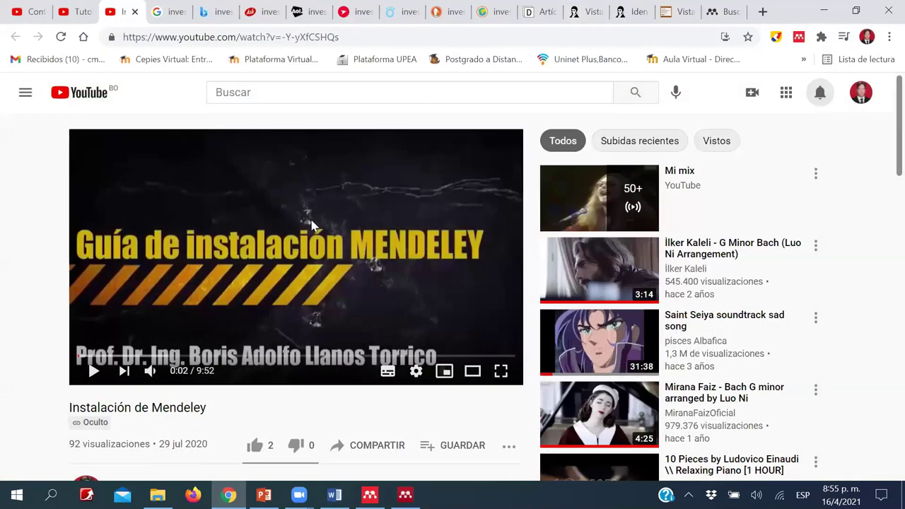
pyautogui.scroll(-2, 216, 251)
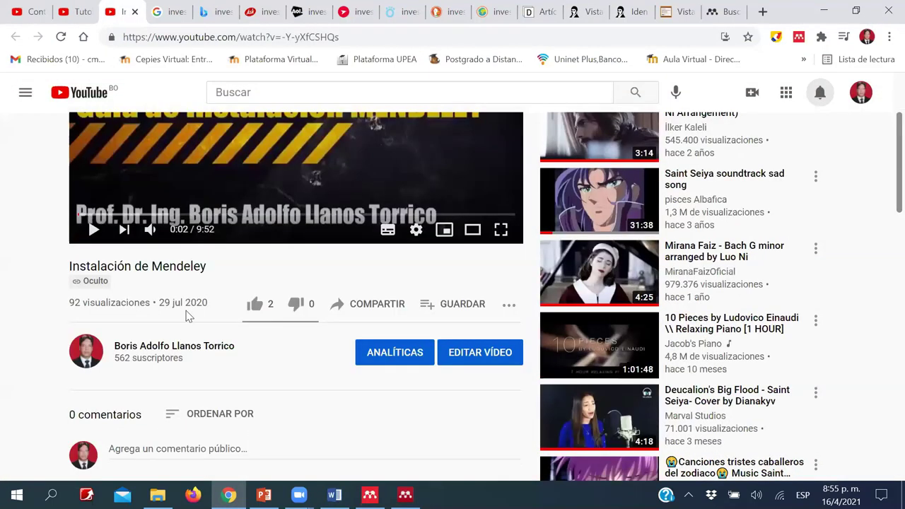
pyautogui.scroll(2, 249, 266)
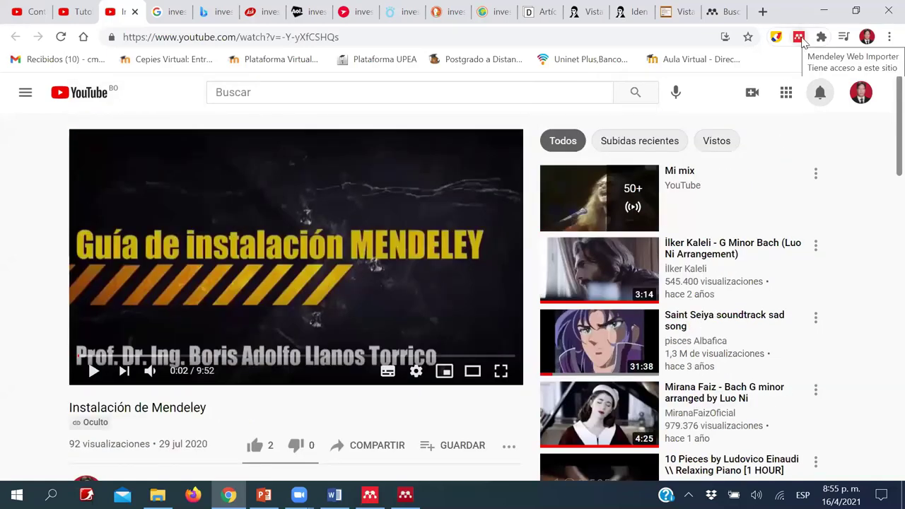
pyautogui.click(798, 37)
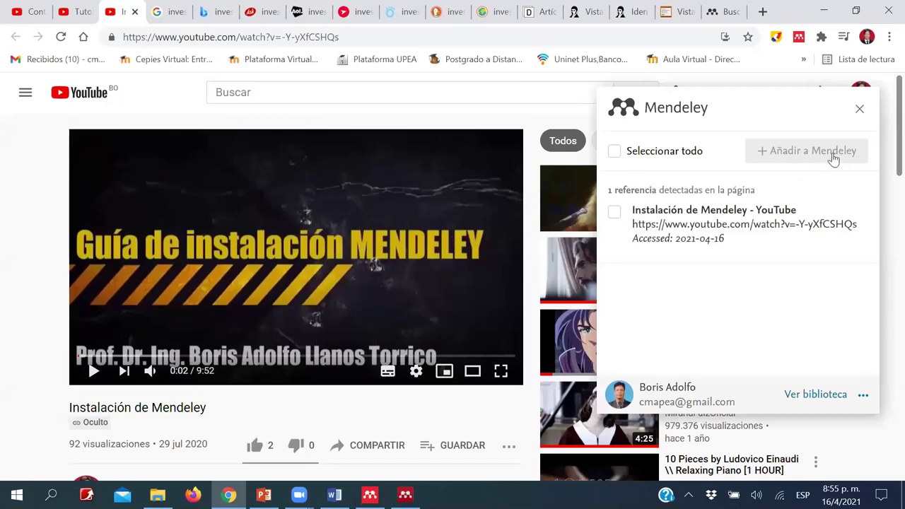
pyautogui.click(768, 160)
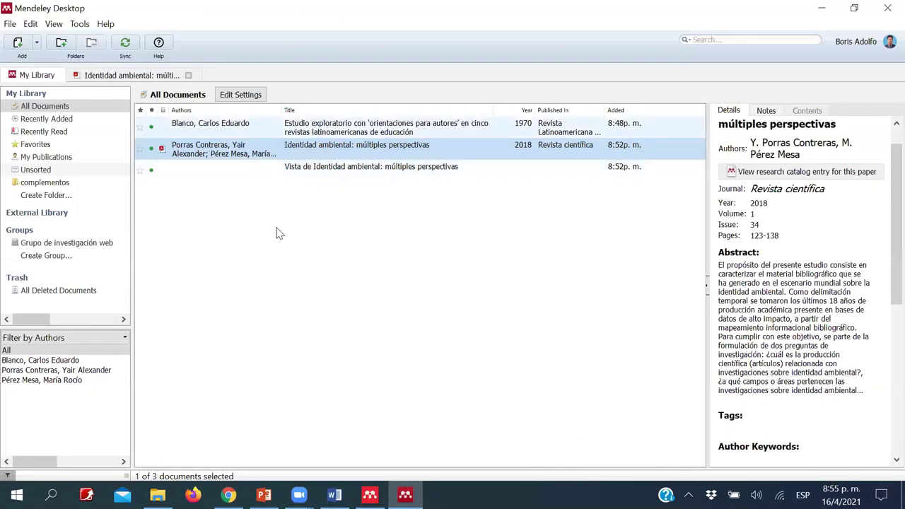
# - Sync the Mendeley library and select the newly imported YouTube video entry
pyautogui.click(125, 46)
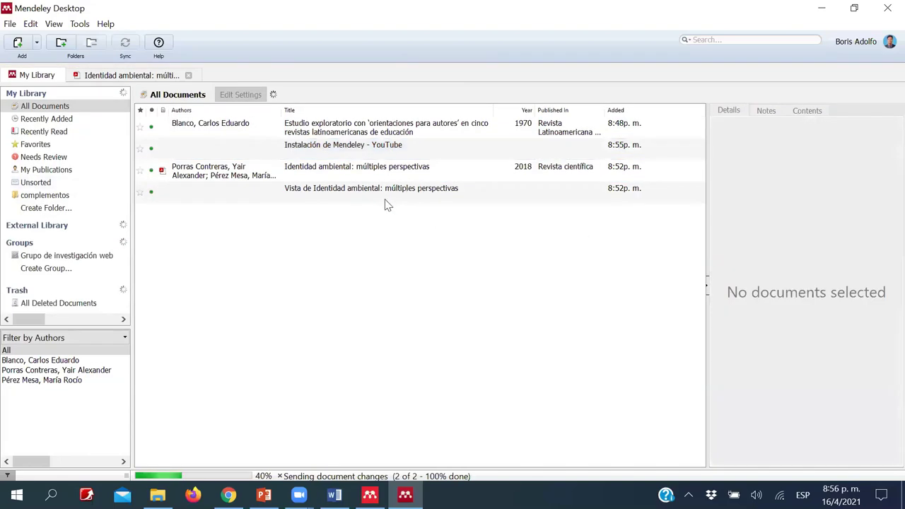
pyautogui.click(388, 206)
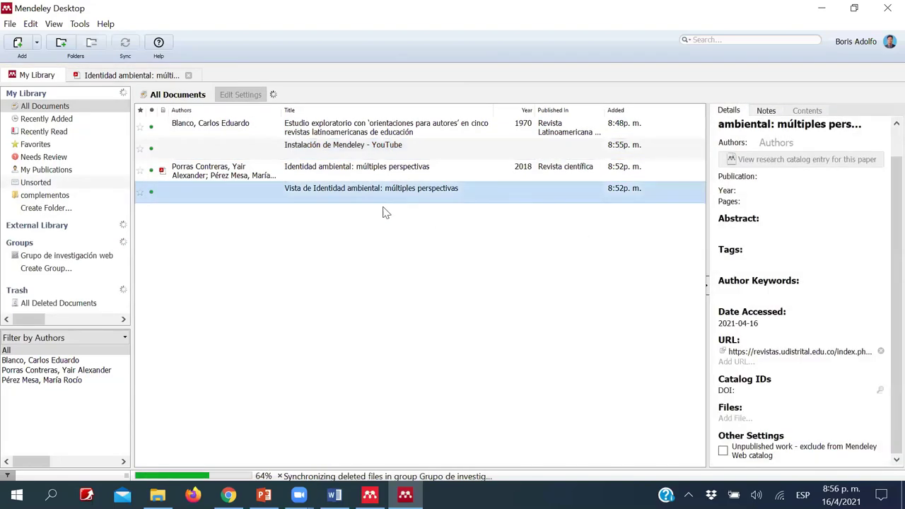
pyautogui.click(350, 152)
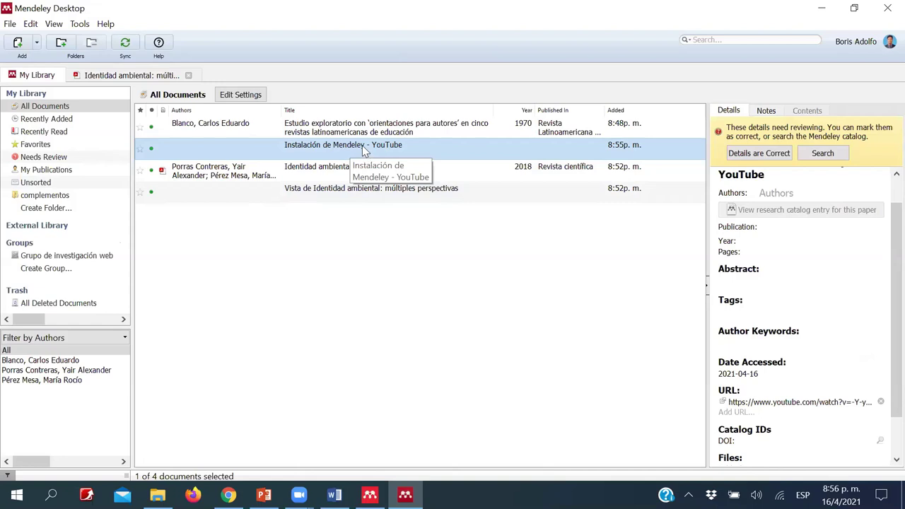
# - Update the YouTube entry's details and confirm they are correct
pyautogui.rightClick(362, 145)
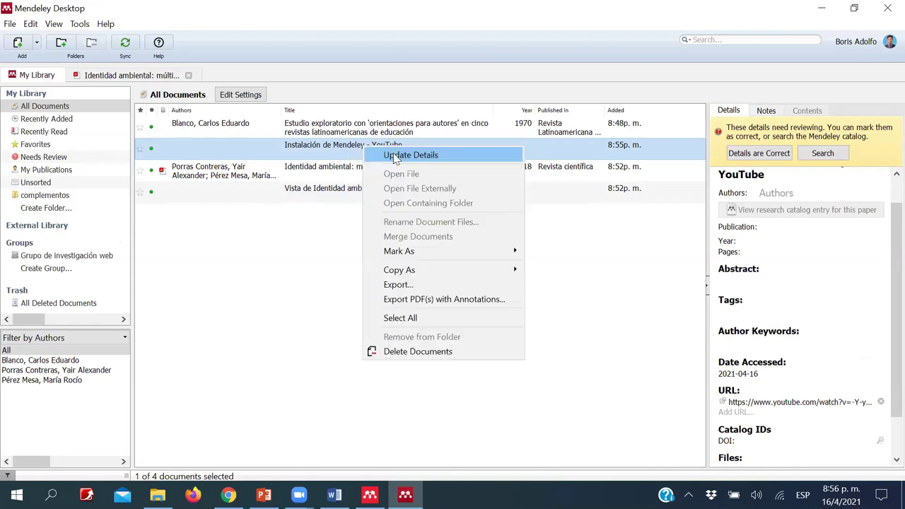
pyautogui.click(410, 154)
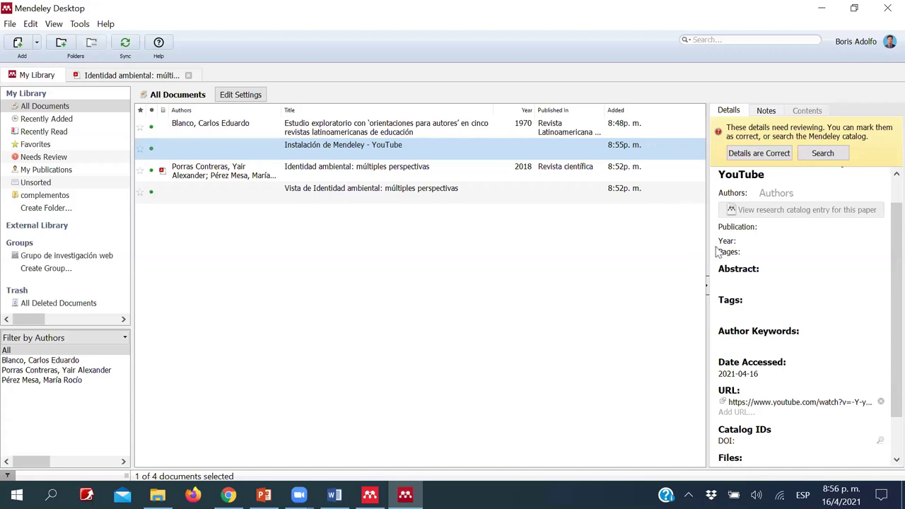
pyautogui.click(739, 156)
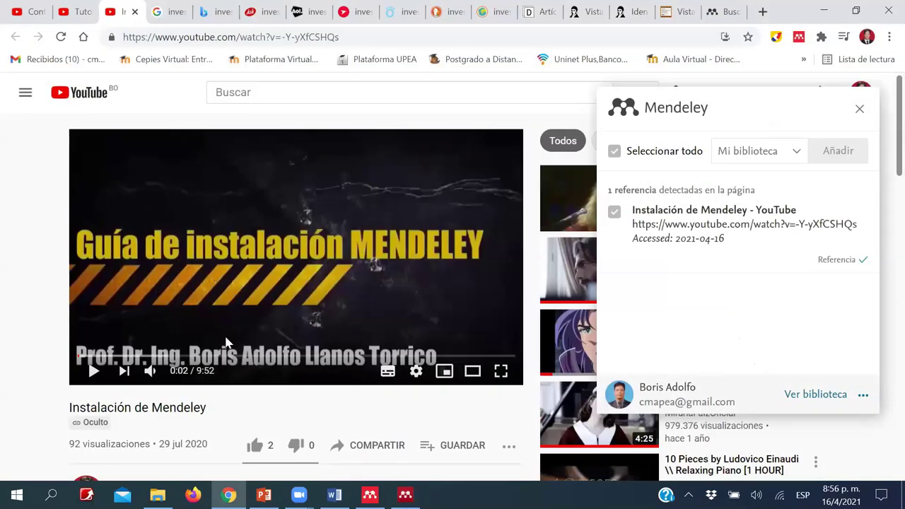
pyautogui.scroll(-3, 253, 313)
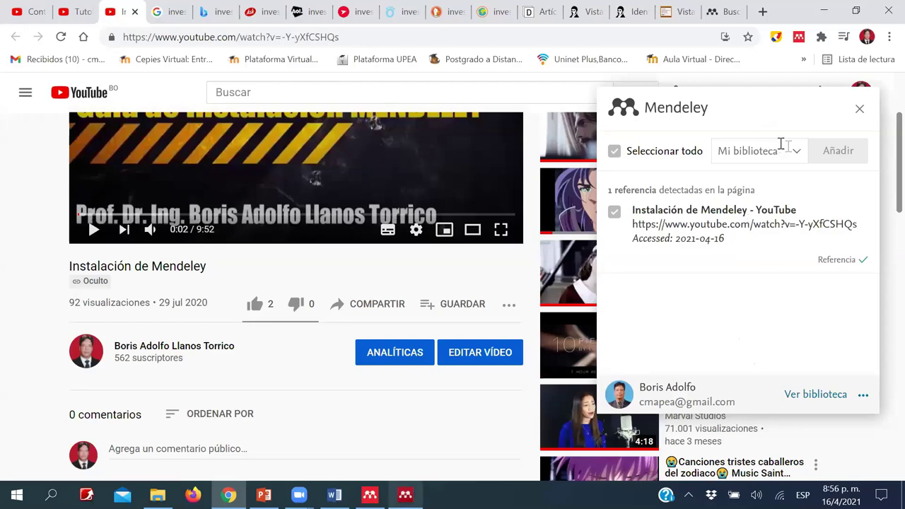
pyautogui.hotkey('alt', 'Tab')
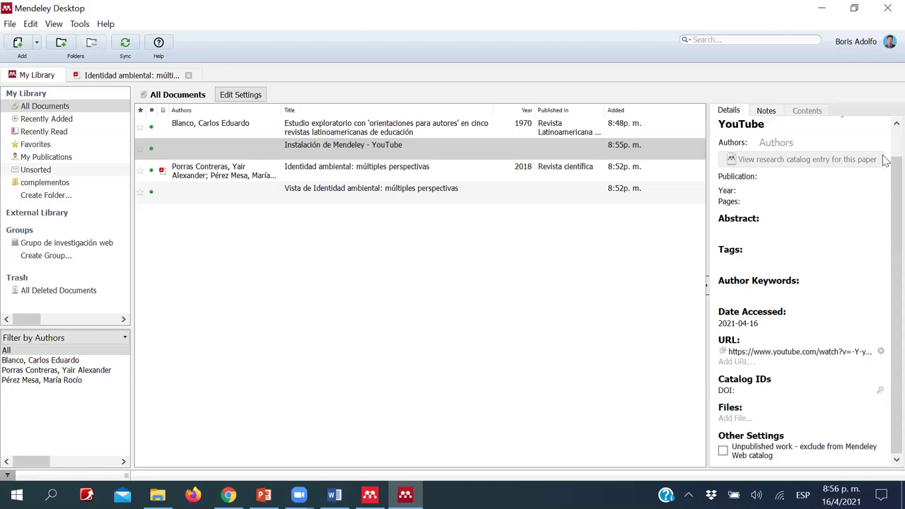
pyautogui.scroll(1, 884, 184)
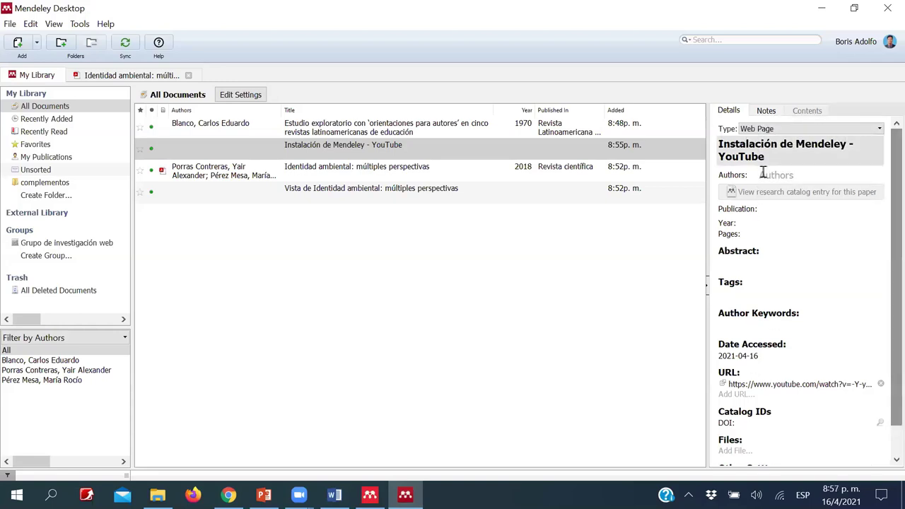
# - Enter the video creator as the entry's author (last name, first name) and set year 2020
pyautogui.click(769, 175)
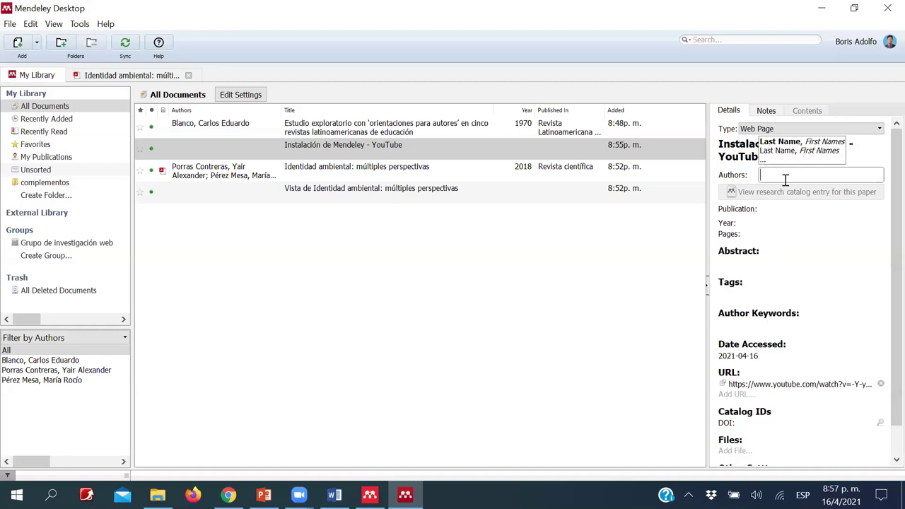
pyautogui.write('Llam')
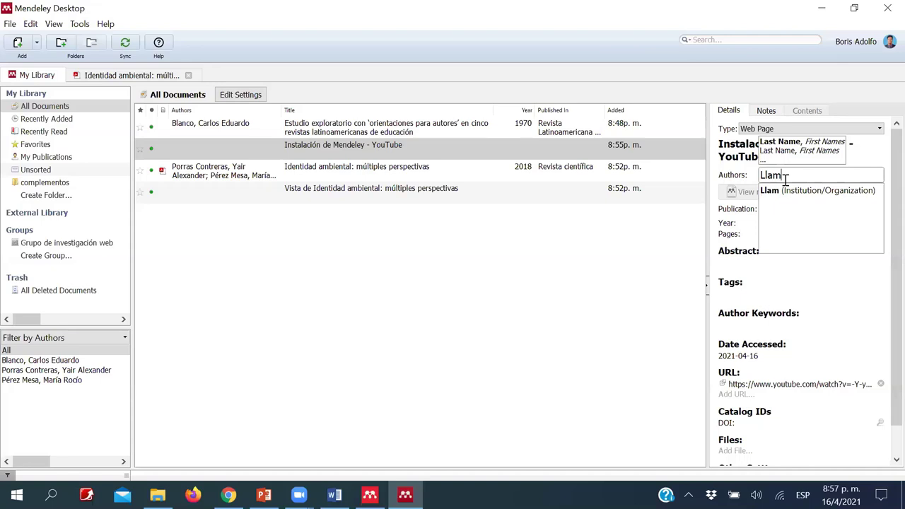
pyautogui.press('BackSpace')
pyautogui.write('nos, Boris')
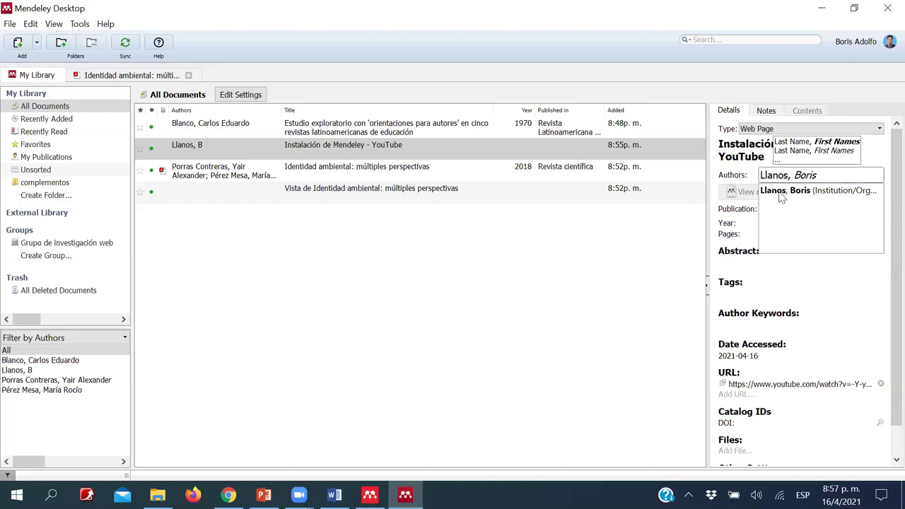
pyautogui.press('Return')
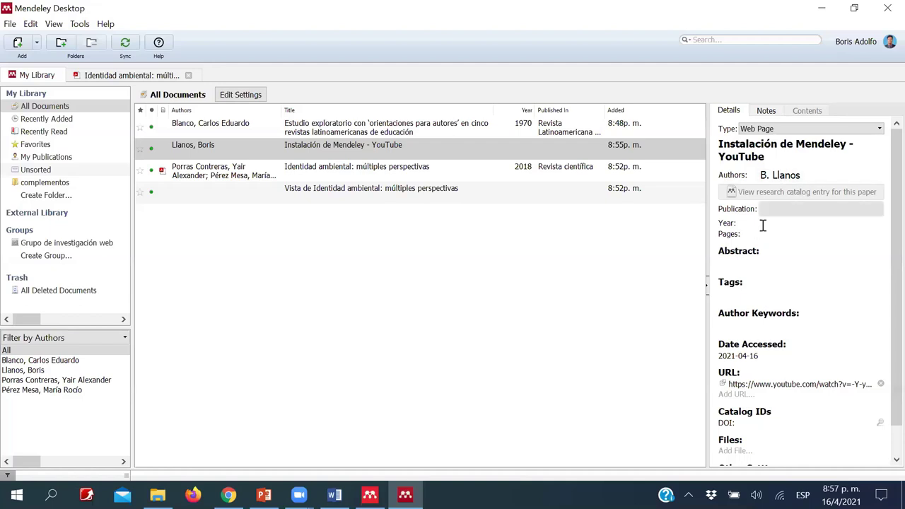
pyautogui.click(774, 229)
pyautogui.write('2020')
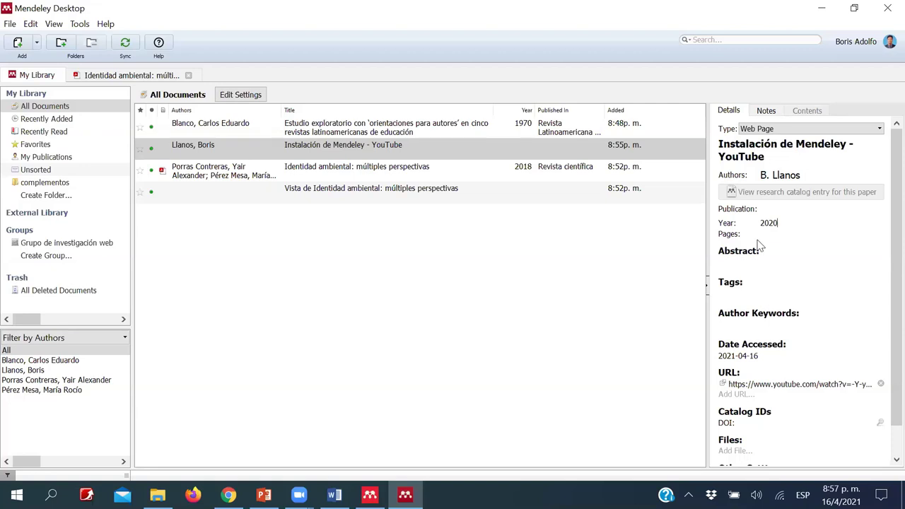
pyautogui.scroll(-1, 765, 251)
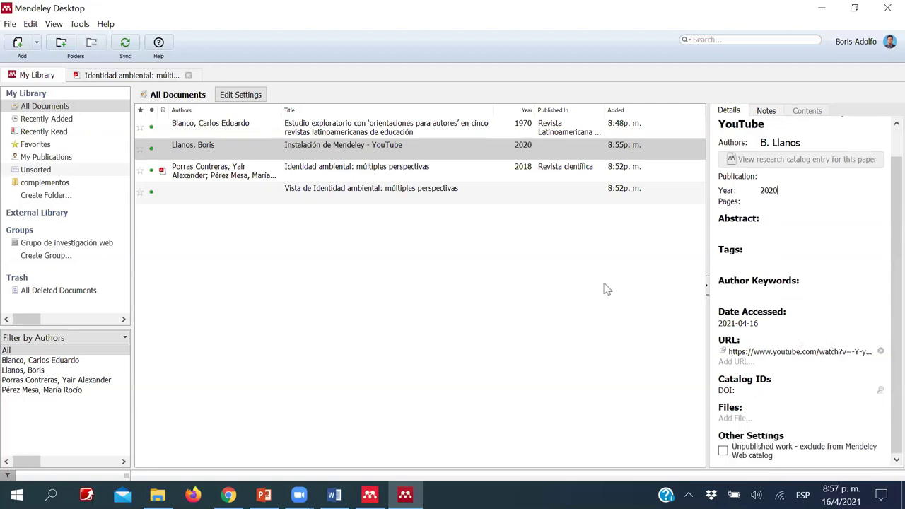
pyautogui.click(460, 285)
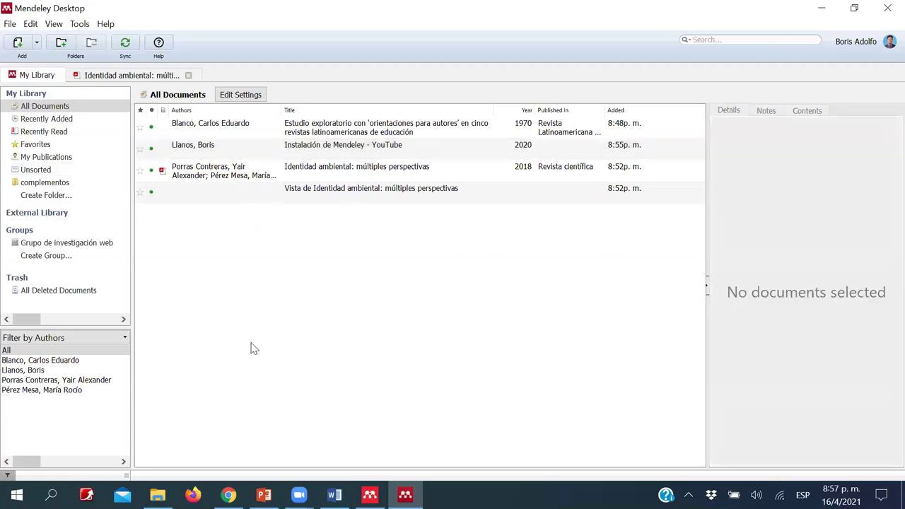
# - Type 'El video de instalacio' in Word followed by a dotted leader
pyautogui.click(335, 495)
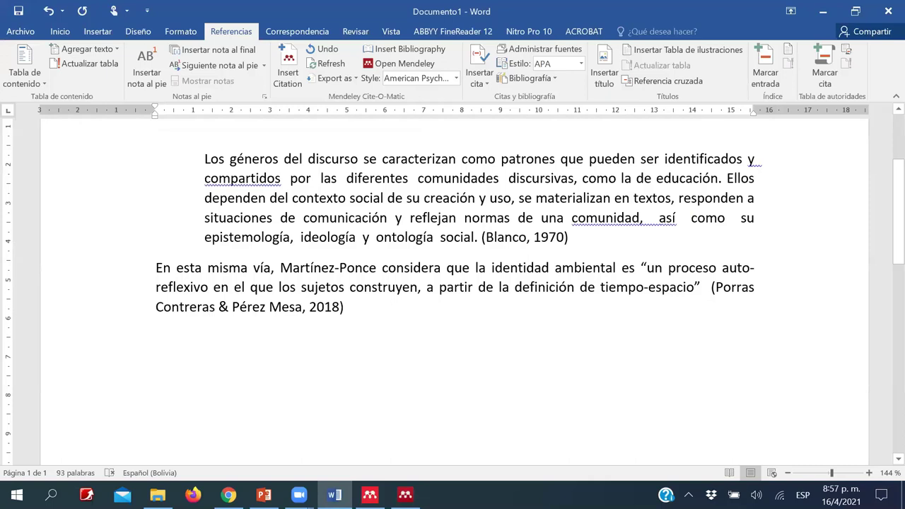
pyautogui.write('El video de instalacio')
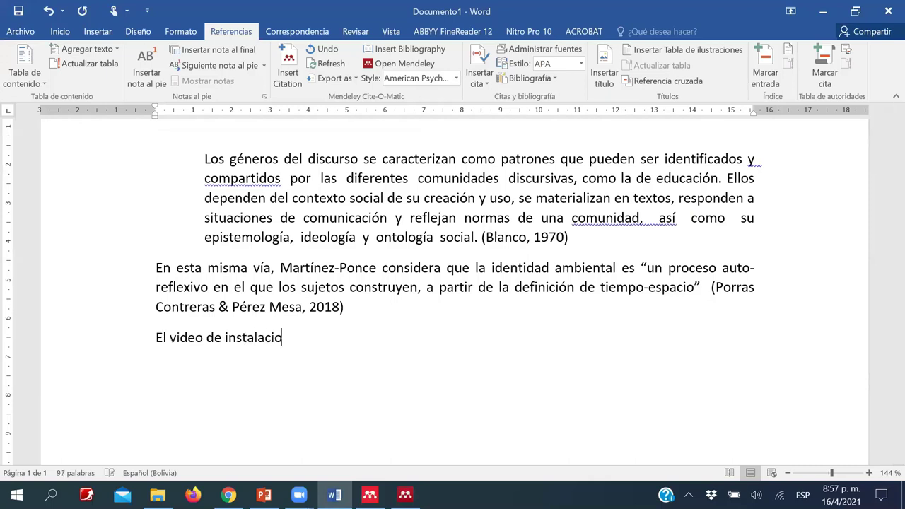
pyautogui.write('.........................................')
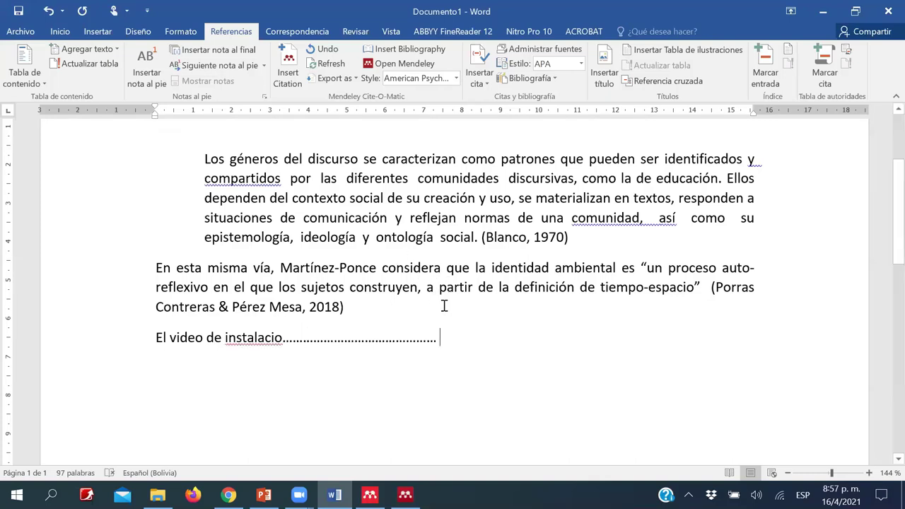
# - Cite the 2020 YouTube installation video at the end of that line
pyautogui.click(289, 67)
pyautogui.click(541, 381)
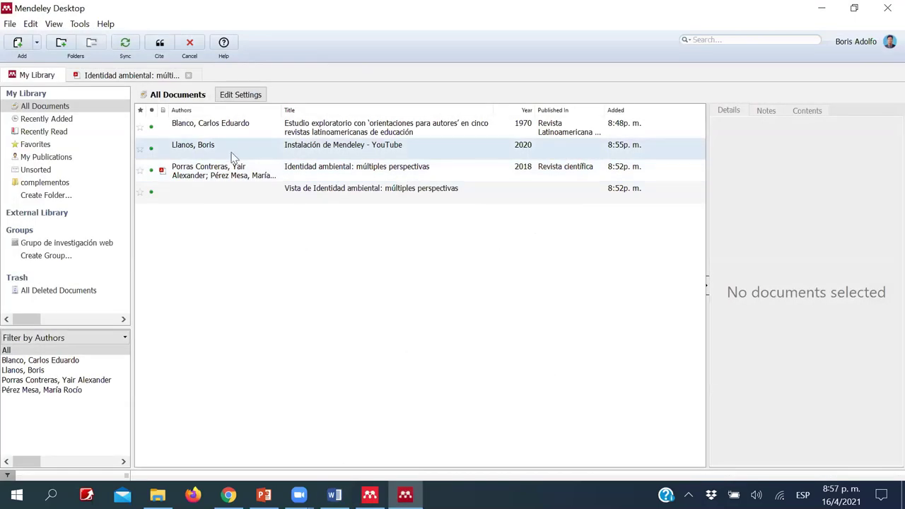
pyautogui.click(234, 155)
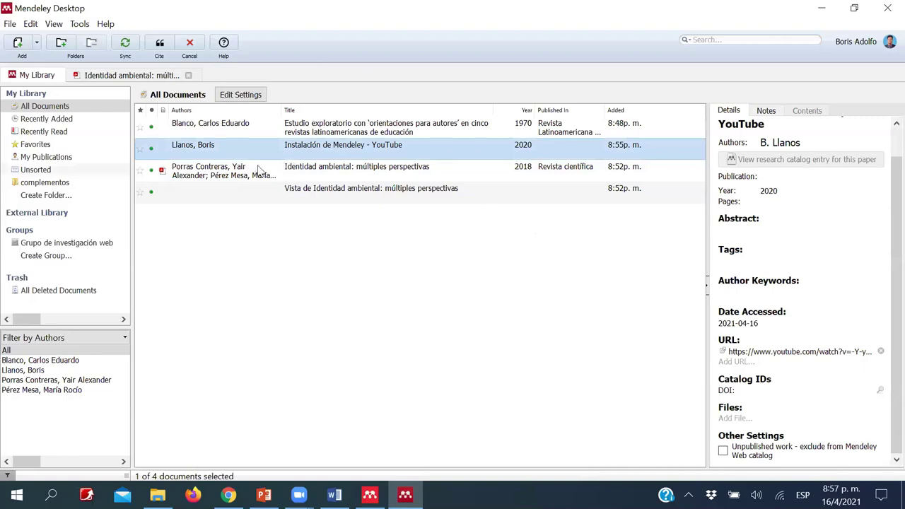
pyautogui.click(162, 50)
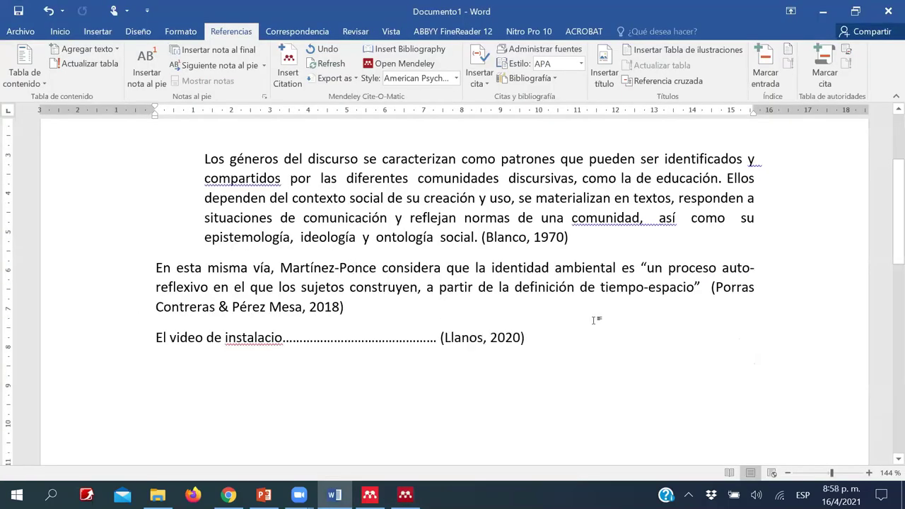
pyautogui.scroll(-3, 593, 320)
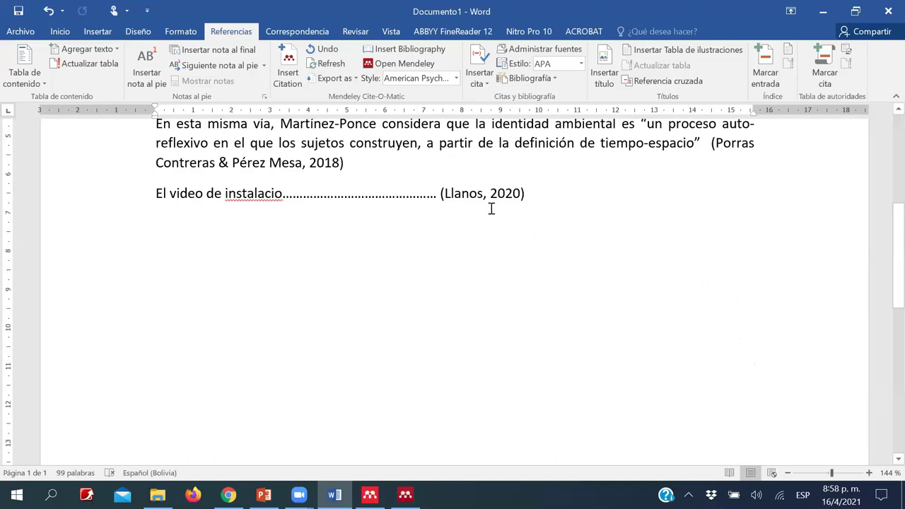
pyautogui.scroll(6, 495, 218)
pyautogui.scroll(-3, 284, 434)
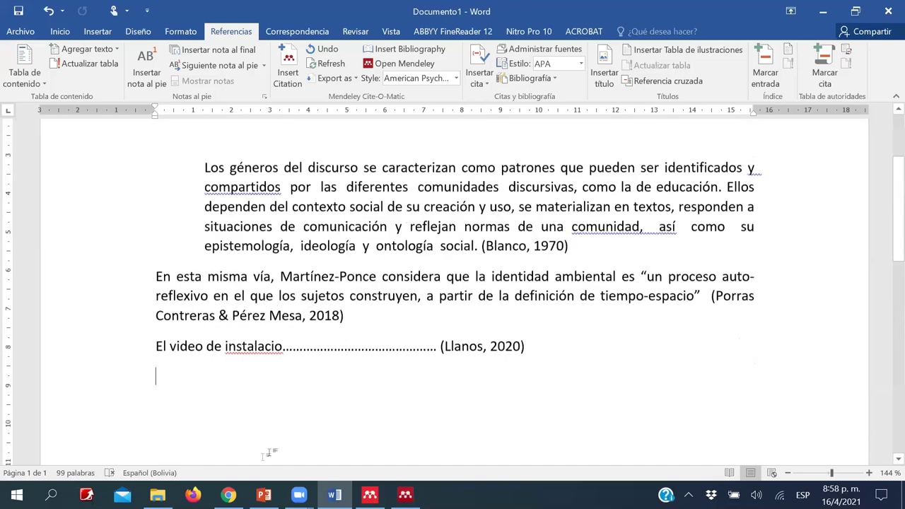
pyautogui.scroll(-3, 269, 452)
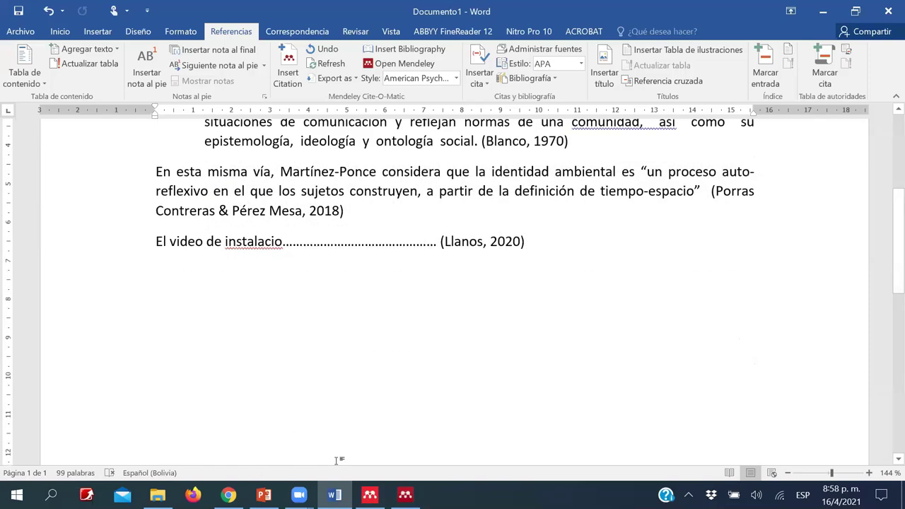
pyautogui.click(408, 379)
pyautogui.click(405, 495)
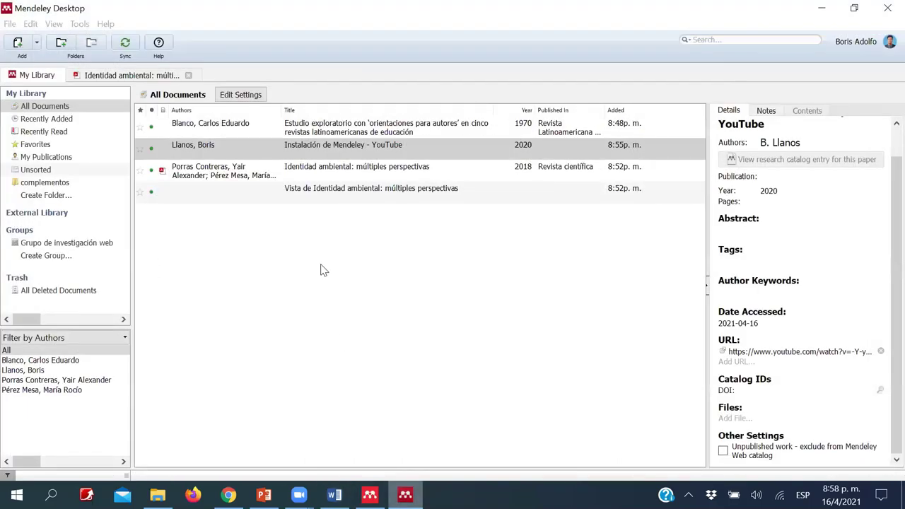
# - Drag the 'Normas APA 7ma edición' PDF from MATERIAL METODOLOGÍA into Mendeley's document list
pyautogui.click(320, 270)
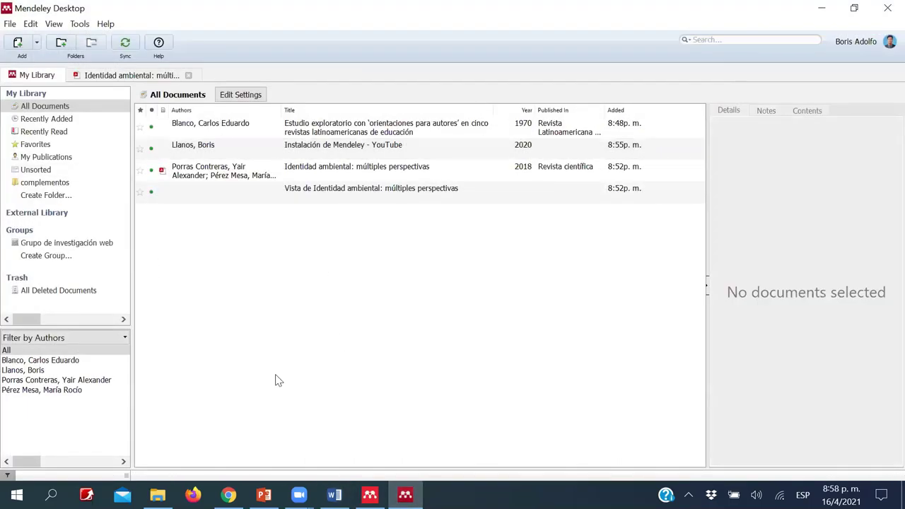
pyautogui.click(158, 495)
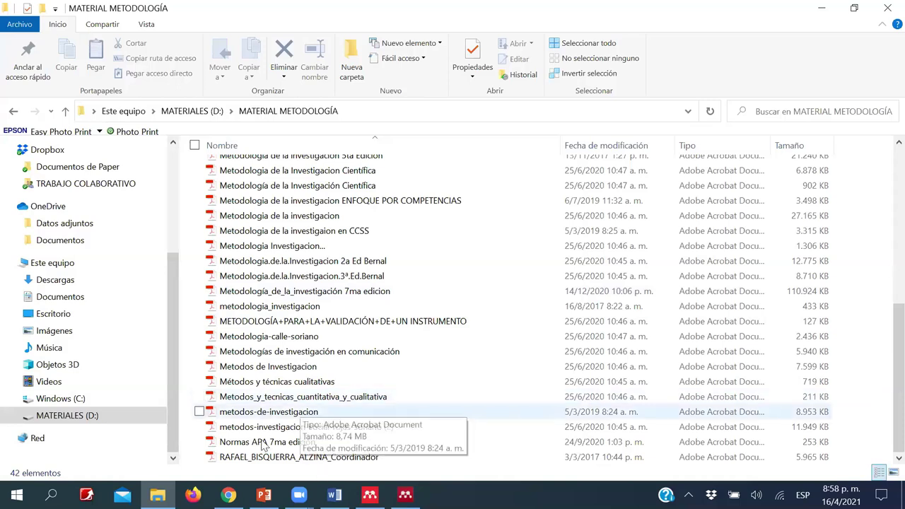
pyautogui.doubleClick(274, 438)
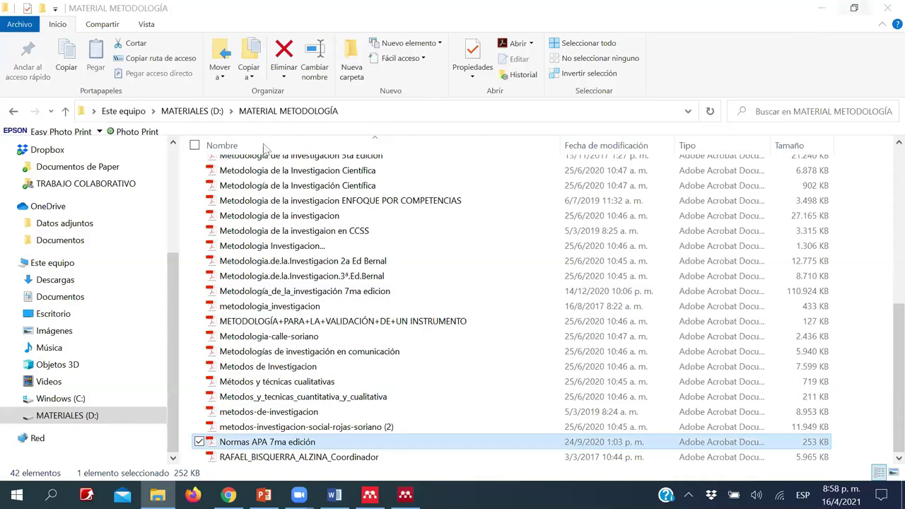
pyautogui.click(852, 14)
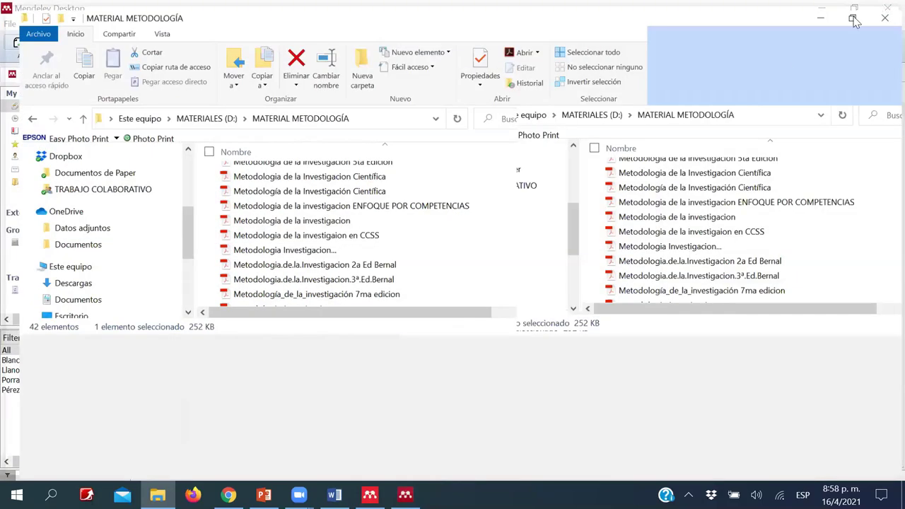
pyautogui.click(853, 18)
pyautogui.press('super+Down')
pyautogui.moveTo(320, 152); pyautogui.dragTo(646, 10)
pyautogui.scroll(-4, 654, 229)
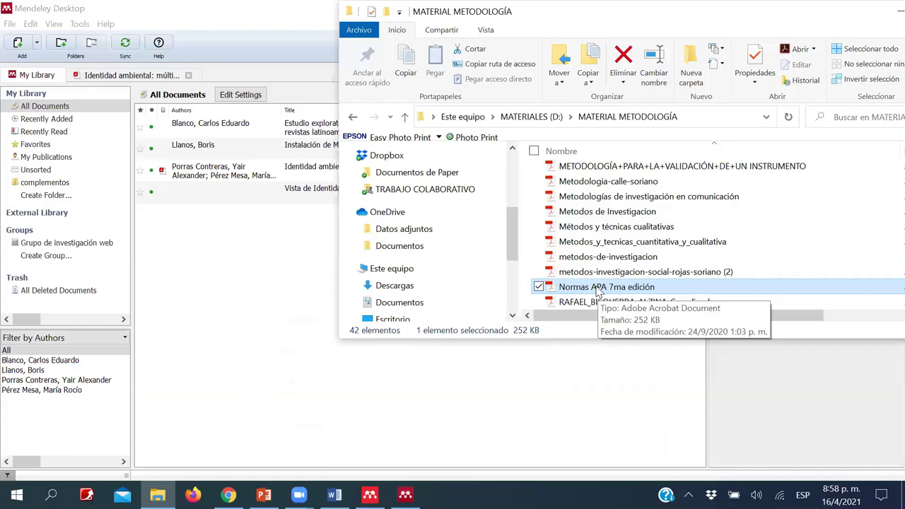
pyautogui.moveTo(598, 293); pyautogui.dragTo(215, 299)
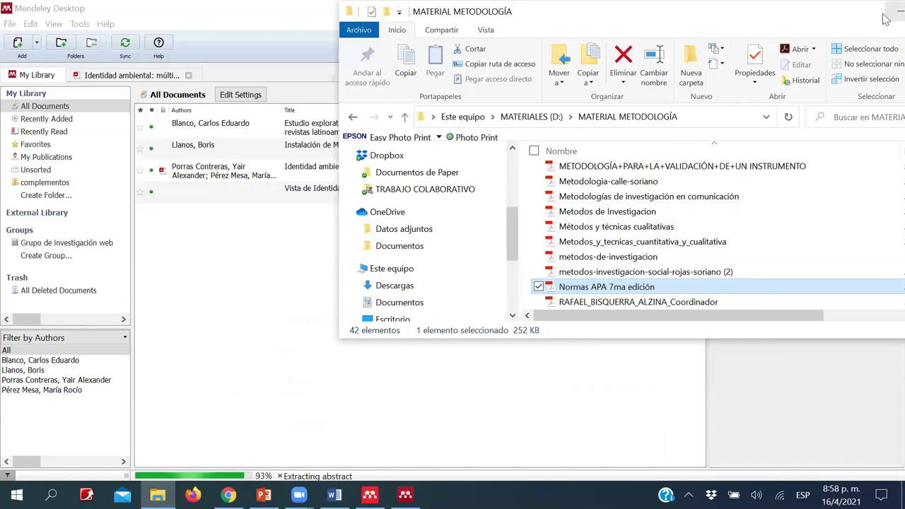
pyautogui.click(899, 11)
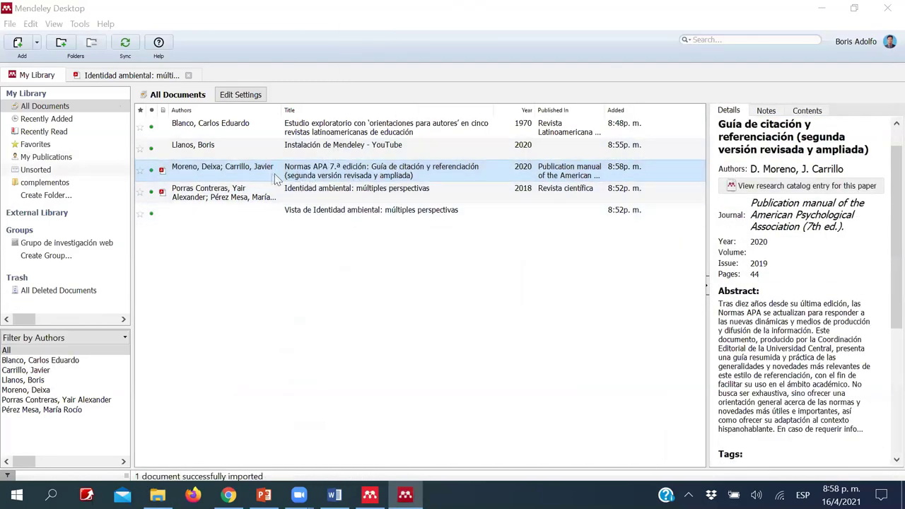
# - Open the 44-page Normas APA guide in Mendeley's reader and page through it
pyautogui.doubleClick(222, 173)
pyautogui.scroll(-4, 386, 295)
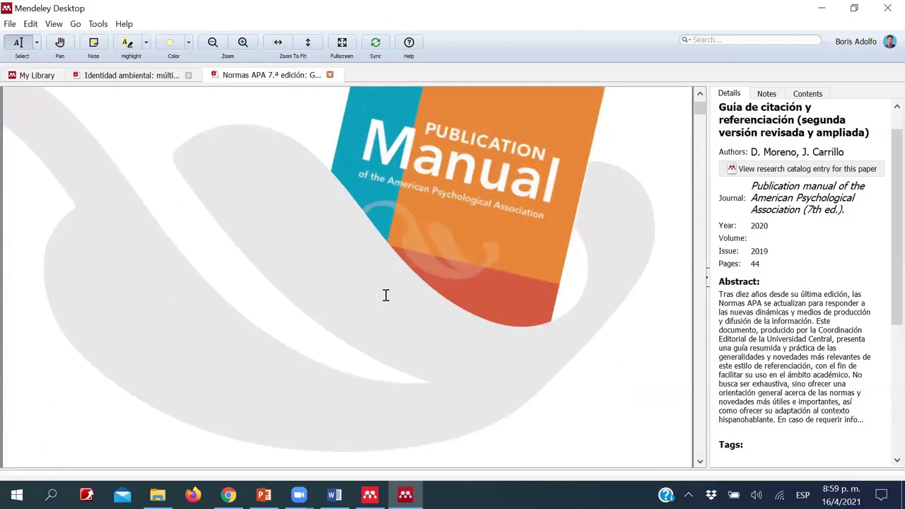
pyautogui.scroll(-12, 385, 295)
pyautogui.scroll(-10, 383, 271)
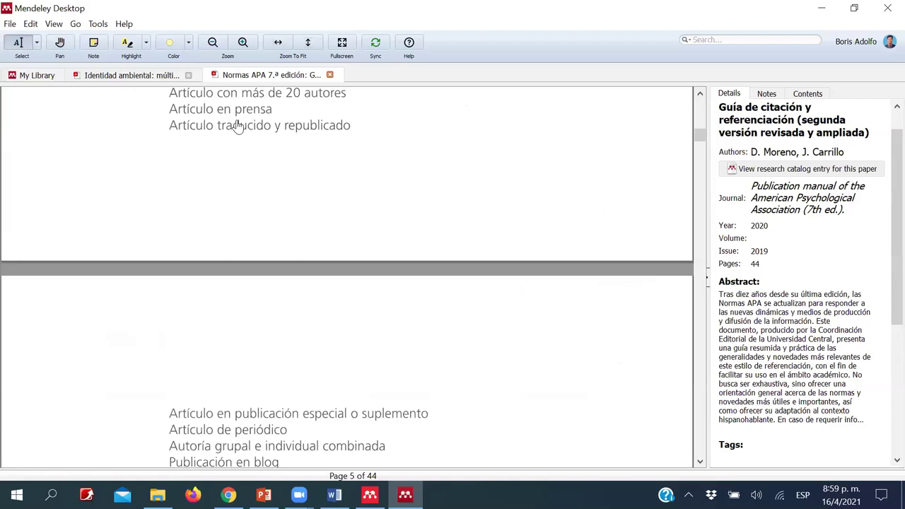
pyautogui.click(37, 76)
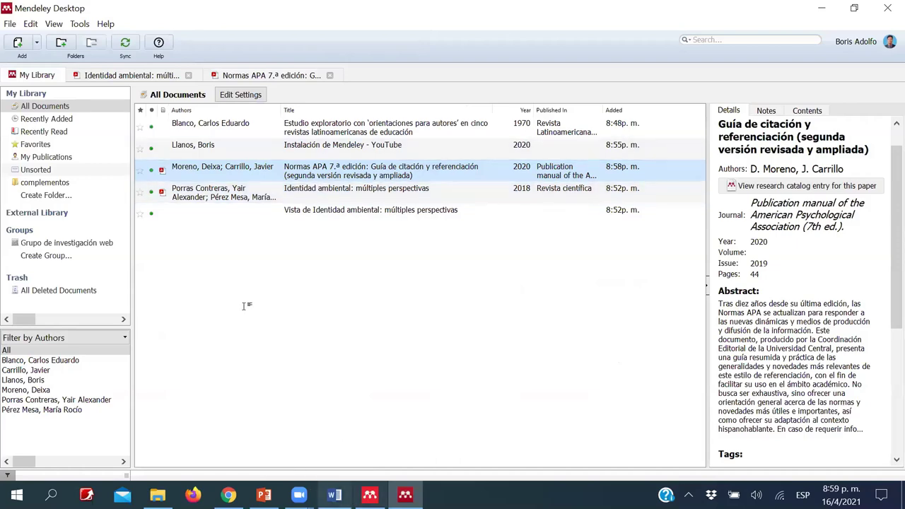
# - Type 'Ñsdkñlkda dañlccs sdc' and cite the 2020 Normas APA guide after it, then add a new paragraph
pyautogui.hotkey('alt', 'Tab')
pyautogui.write('Ñsdkñlkda dañlccs  ')
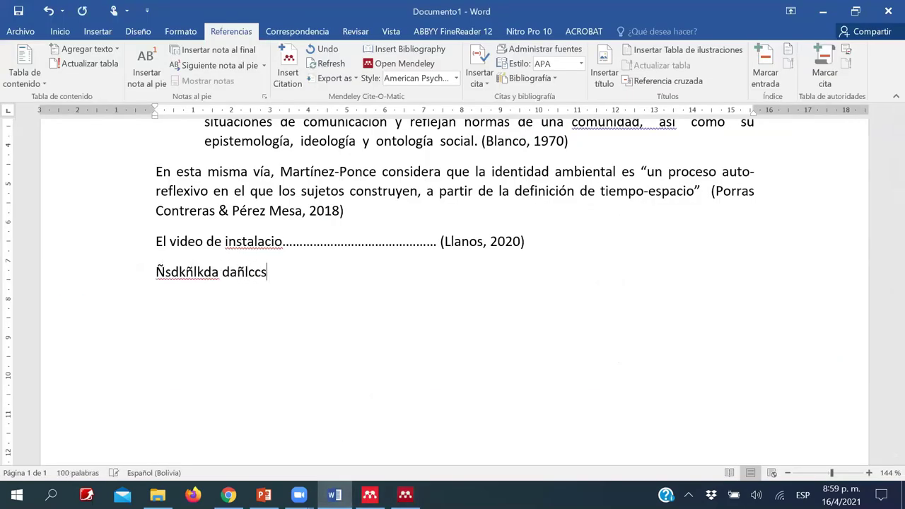
pyautogui.write('sdc')
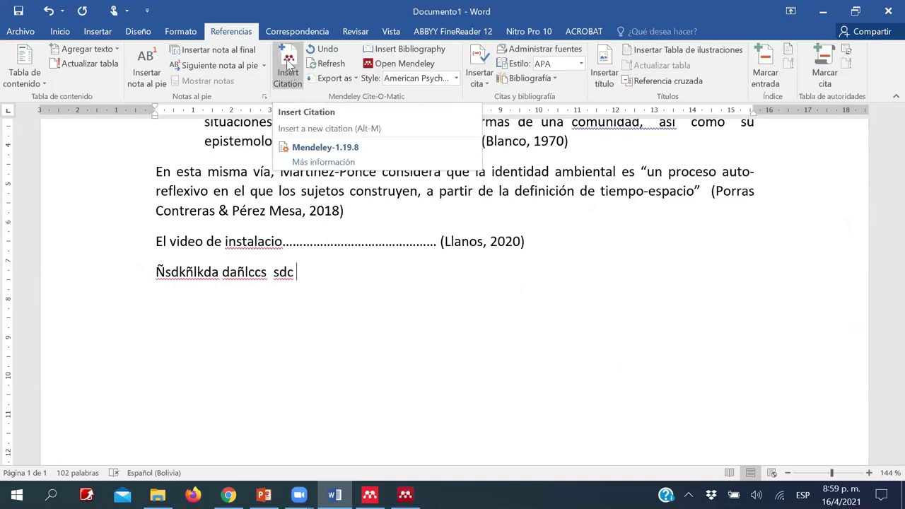
pyautogui.click(286, 65)
pyautogui.click(409, 314)
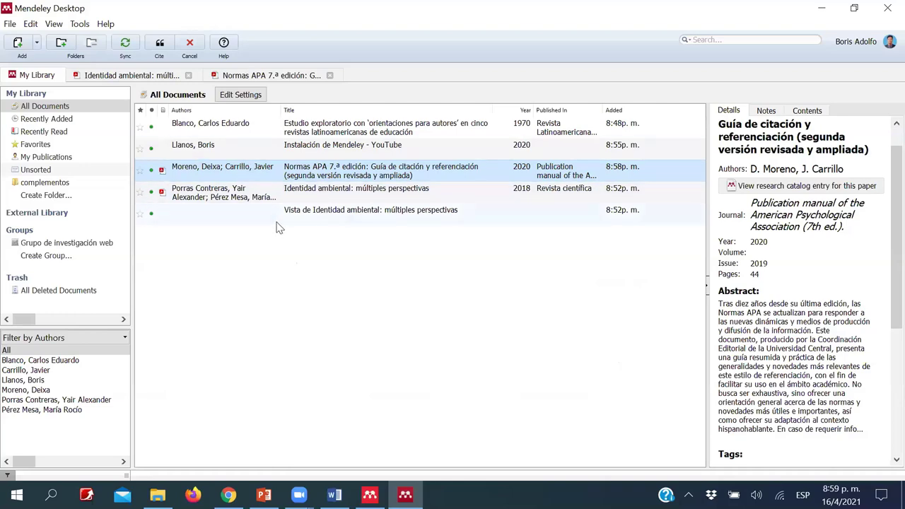
pyautogui.click(233, 200)
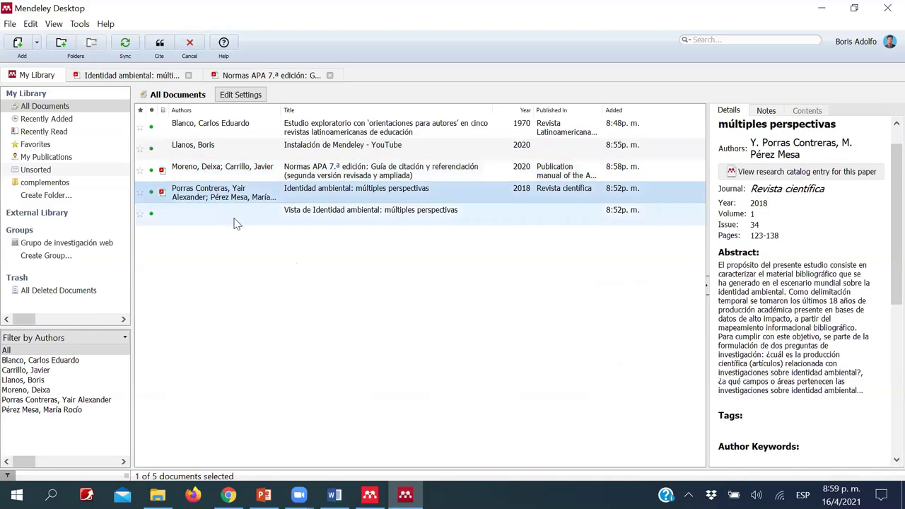
pyautogui.click(230, 176)
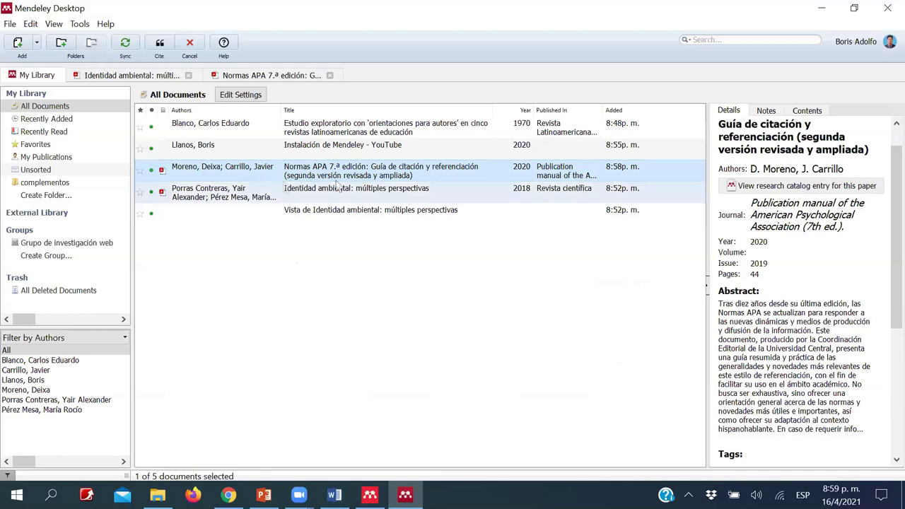
pyautogui.click(157, 51)
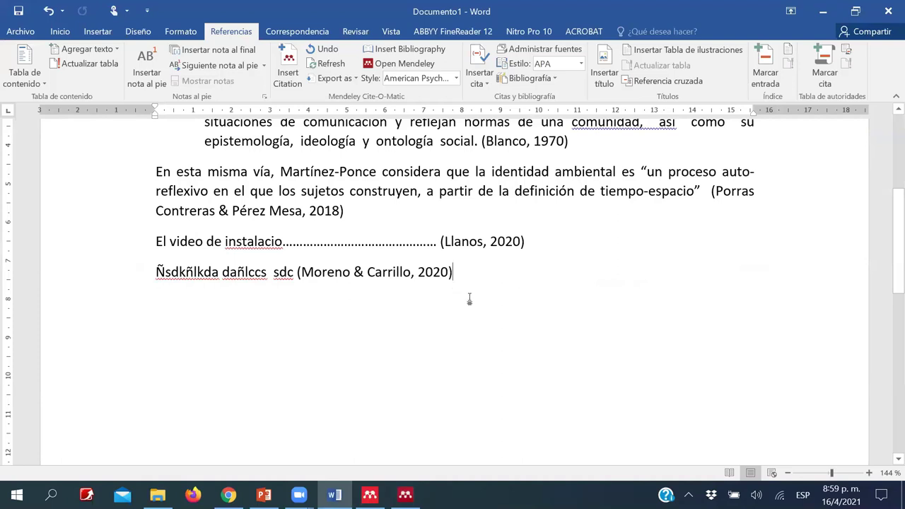
pyautogui.press('Return')
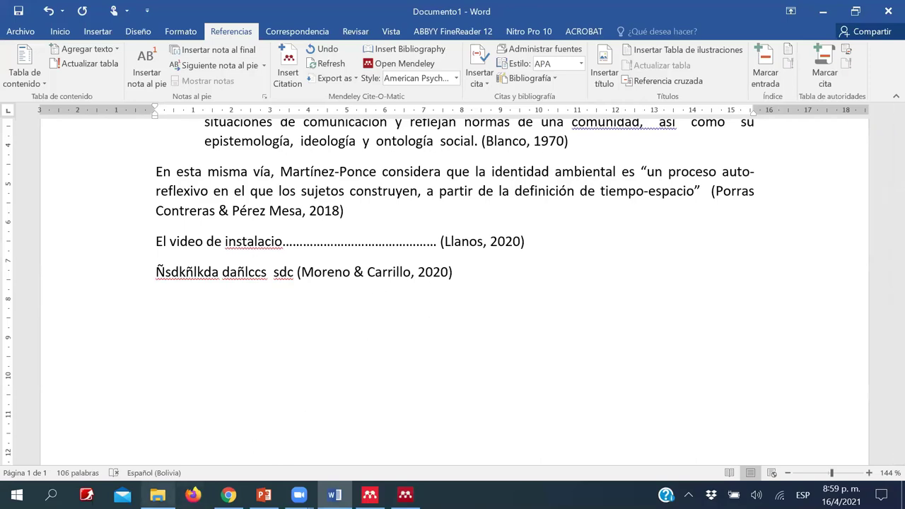
# - Select three methodology PDFs in File Explorer and drag them into the Mendeley library
pyautogui.click(157, 495)
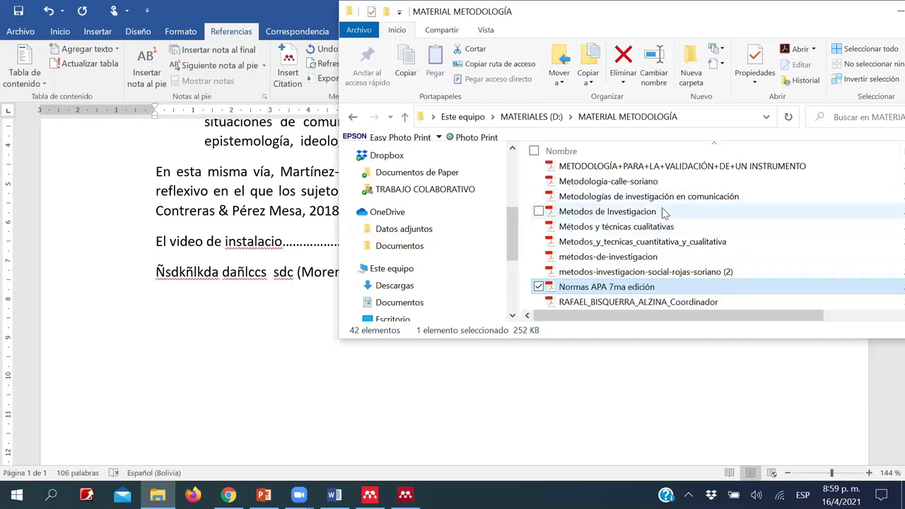
pyautogui.scroll(5, 665, 213)
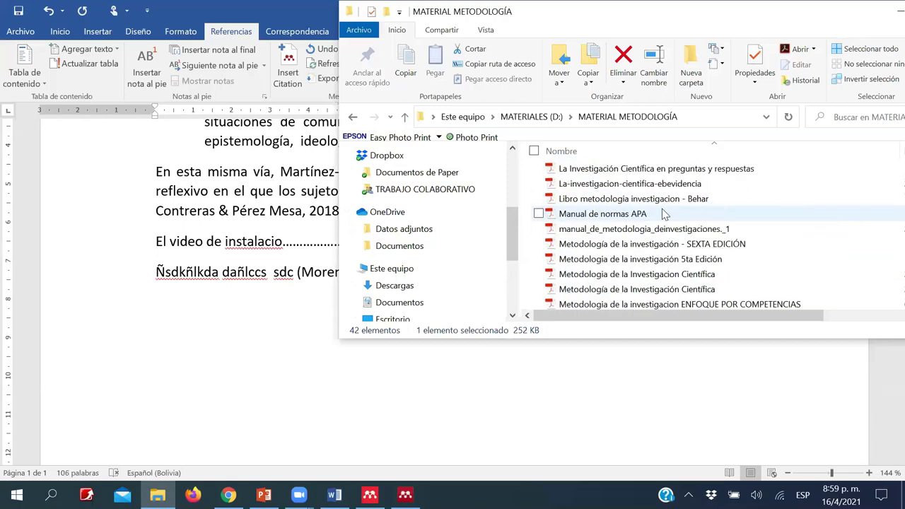
pyautogui.scroll(-1, 664, 214)
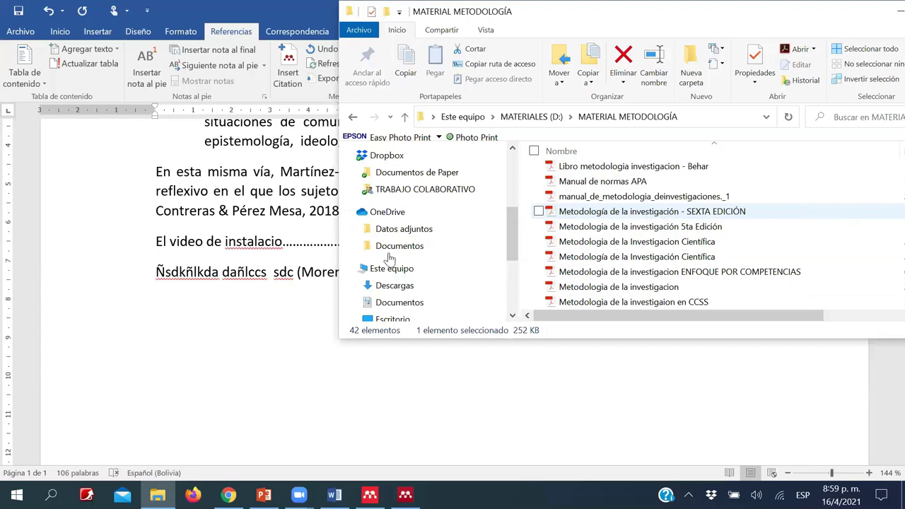
pyautogui.click(405, 494)
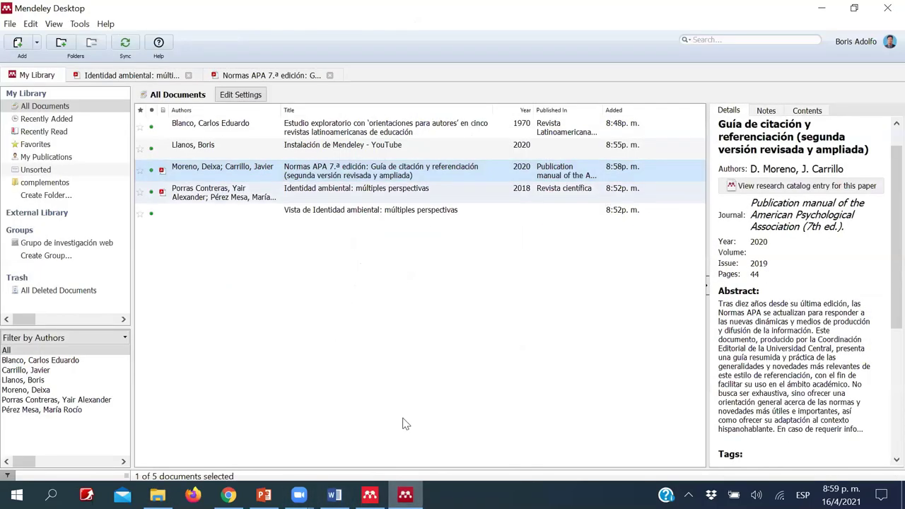
pyautogui.hotkey('alt', 'Tab')
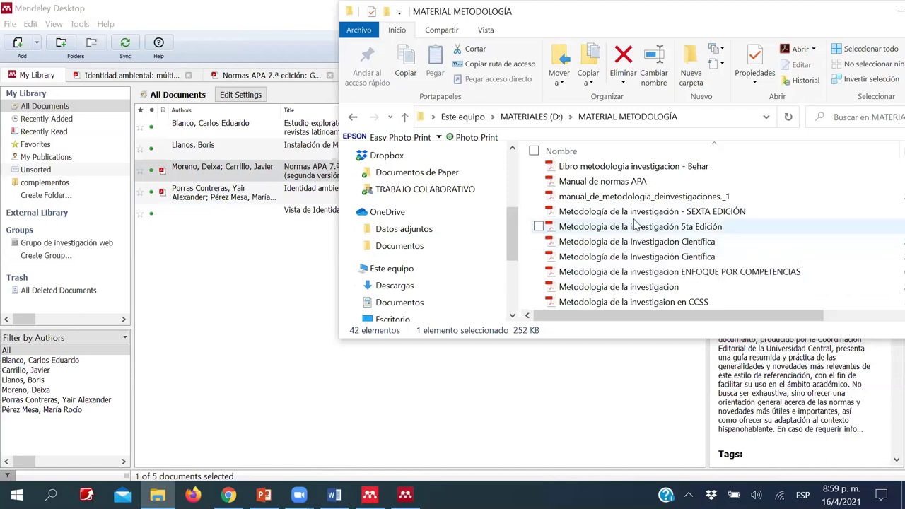
pyautogui.click(635, 214)
pyautogui.hotkey('shift', 'Down')
pyautogui.hotkey('shift', 'Down')
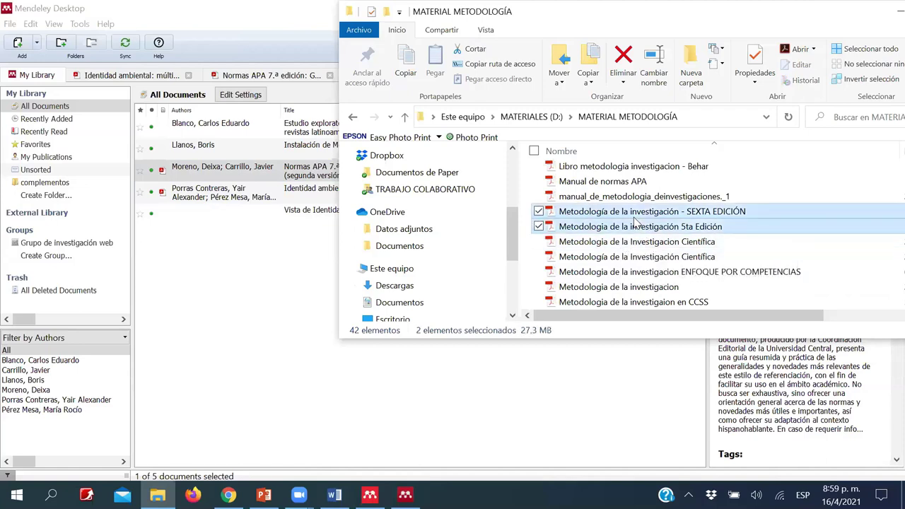
pyautogui.moveTo(636, 220); pyautogui.dragTo(244, 332)
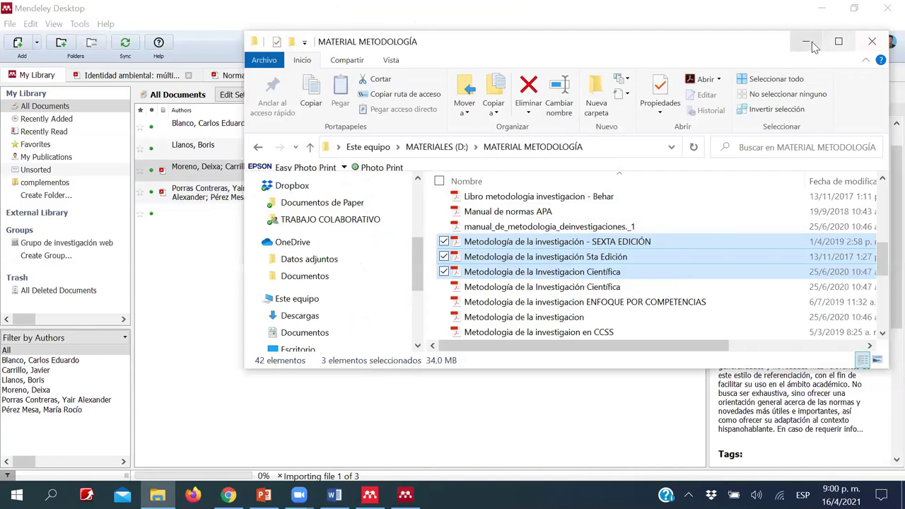
# - Cancel the running three-file PDF import in Mendeley
pyautogui.click(783, 40)
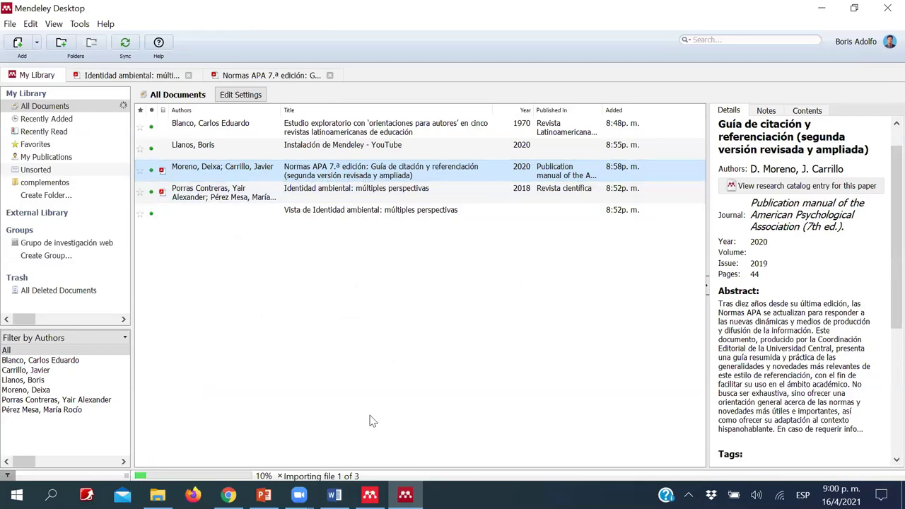
pyautogui.click(158, 495)
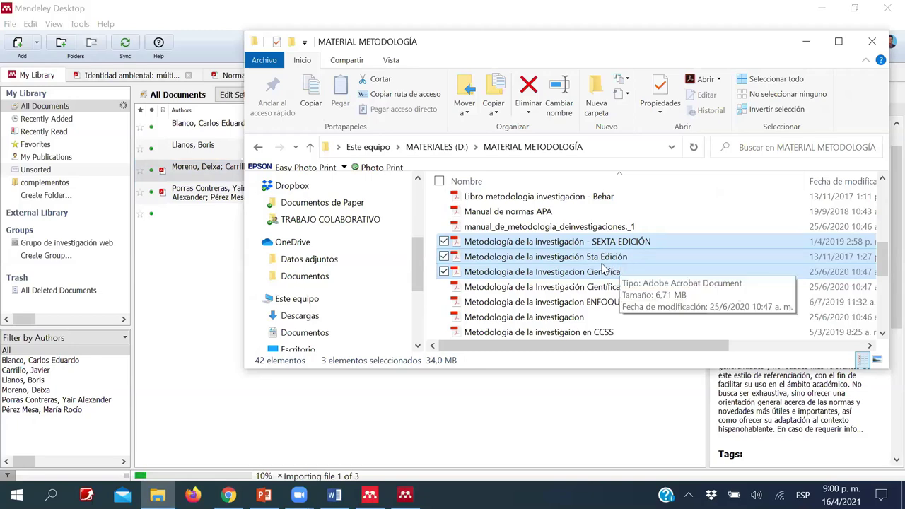
pyautogui.click(368, 386)
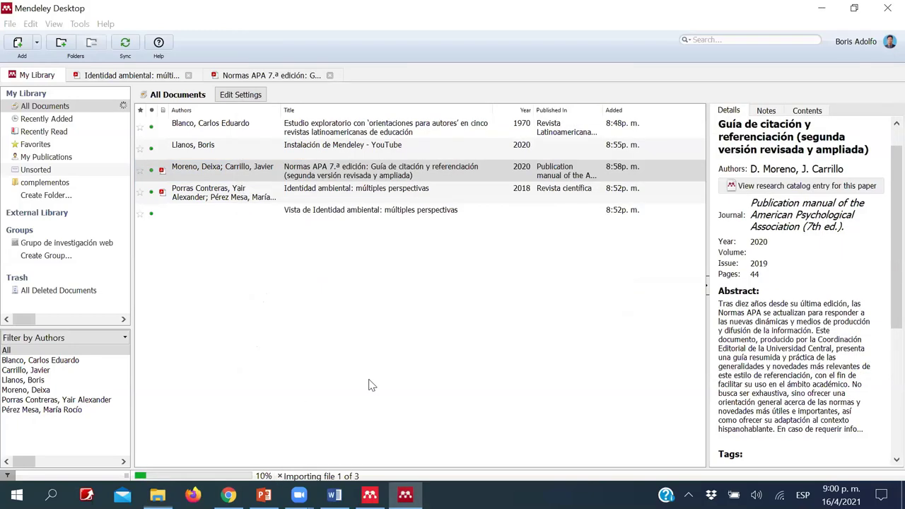
pyautogui.click(368, 385)
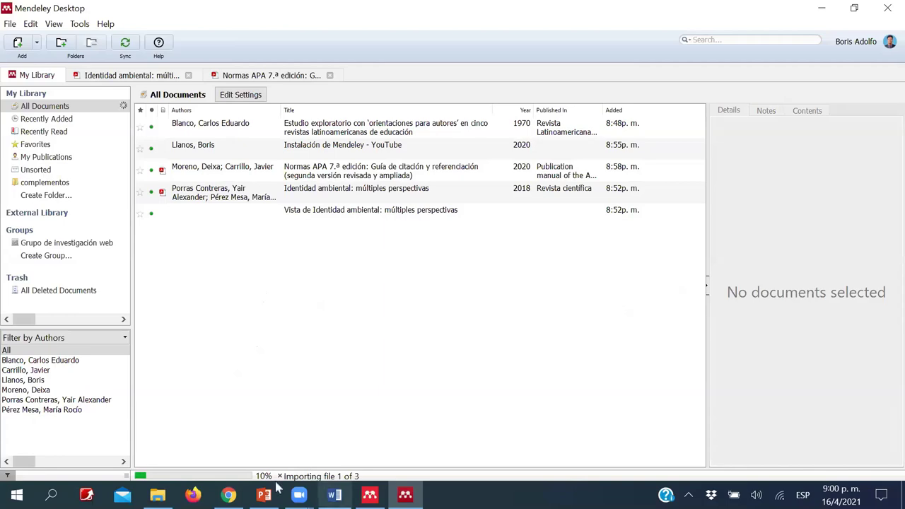
pyautogui.click(279, 477)
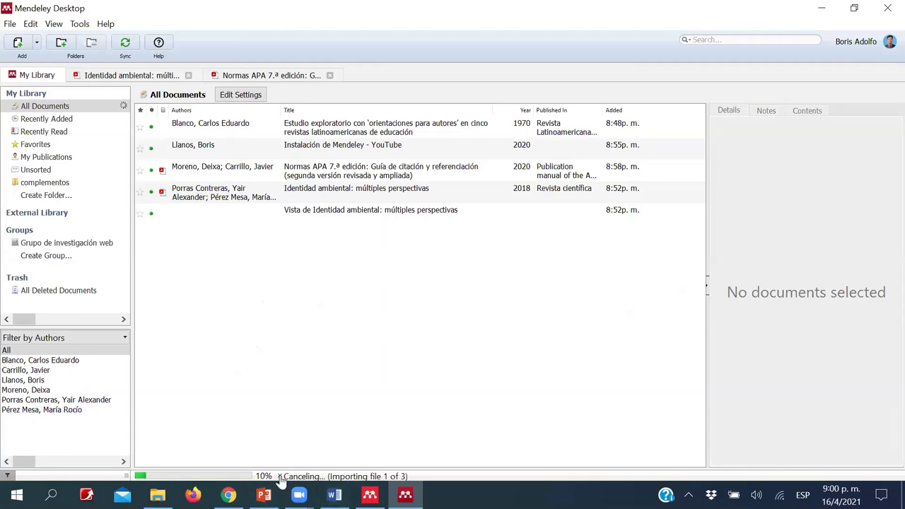
# - Drag the single ENFOQUE POR COMPETENCIAS PDF into Mendeley and return to the Word document
pyautogui.click(157, 495)
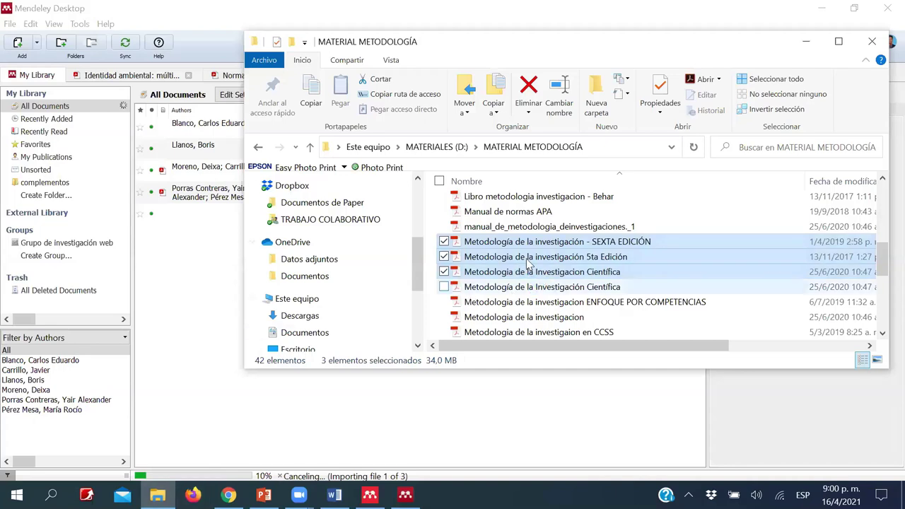
pyautogui.click(538, 302)
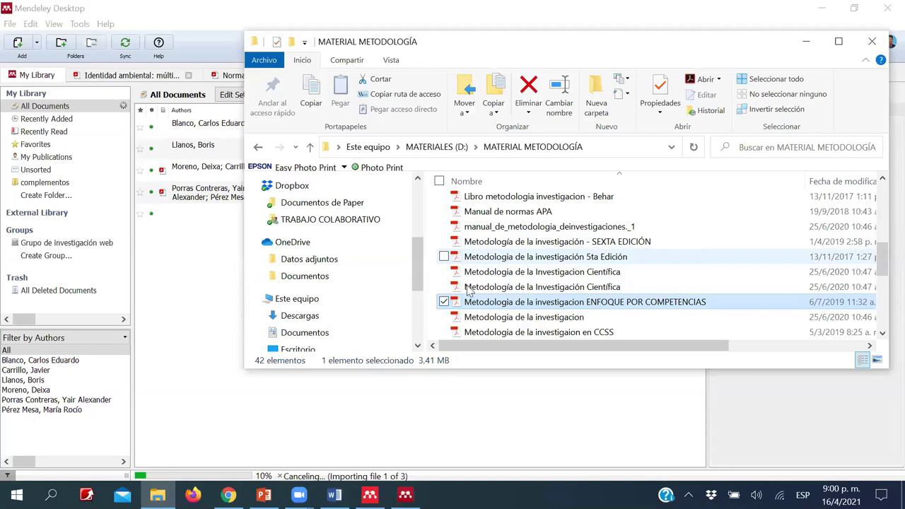
pyautogui.moveTo(523, 257); pyautogui.dragTo(212, 325)
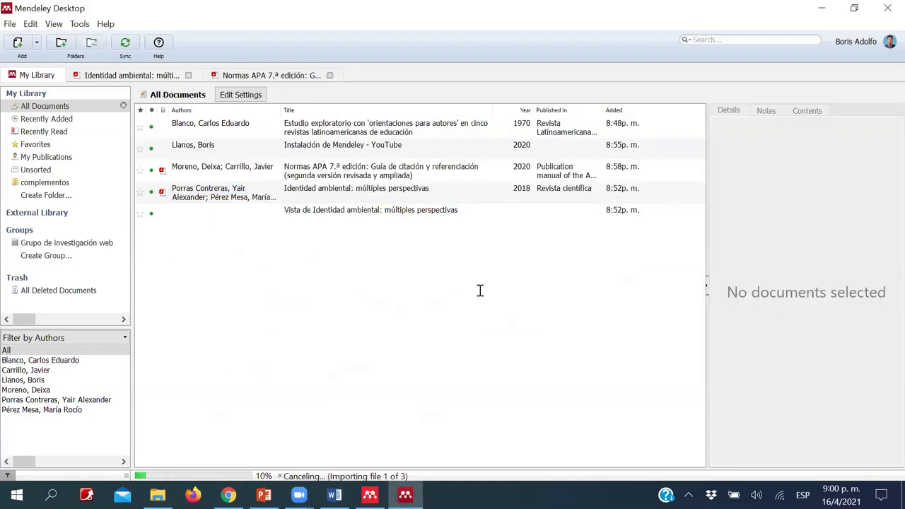
pyautogui.hotkey('alt', 'Tab')
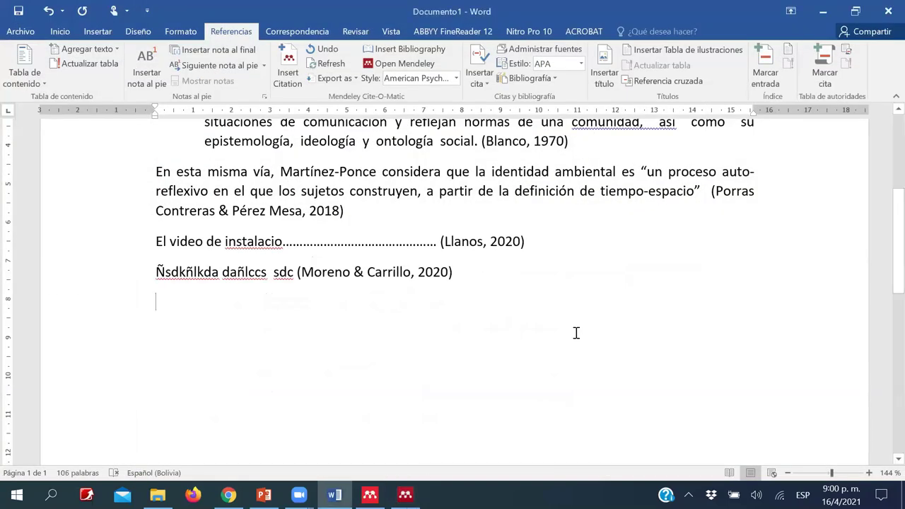
pyautogui.scroll(1, 576, 333)
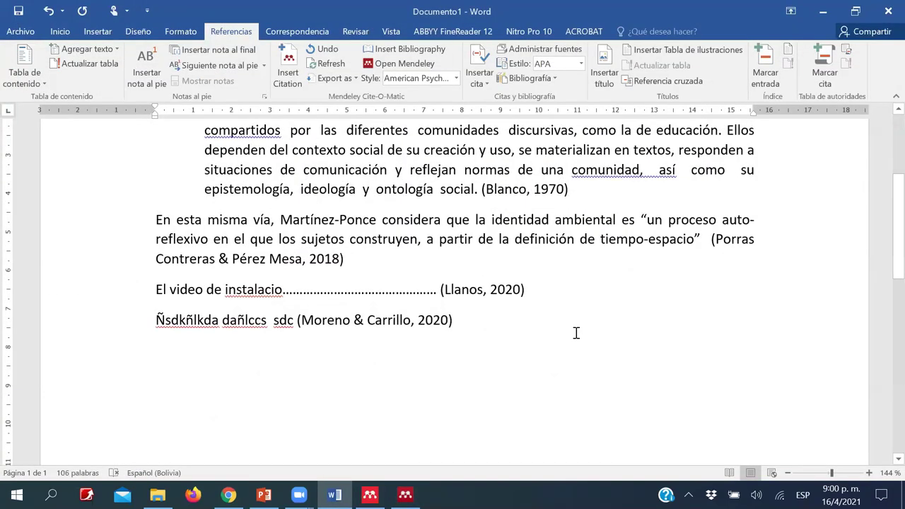
# - Type the heading 'REFERENCIAS BIBLIOGRÁFICAS' on the empty line below the last cited paragraph
pyautogui.scroll(5, 549, 307)
pyautogui.scroll(-4, 552, 308)
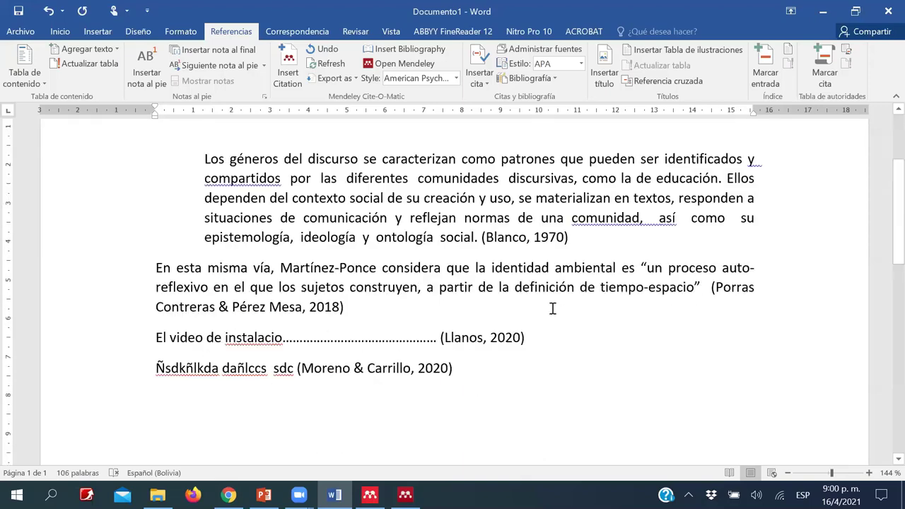
pyautogui.scroll(-2, 466, 280)
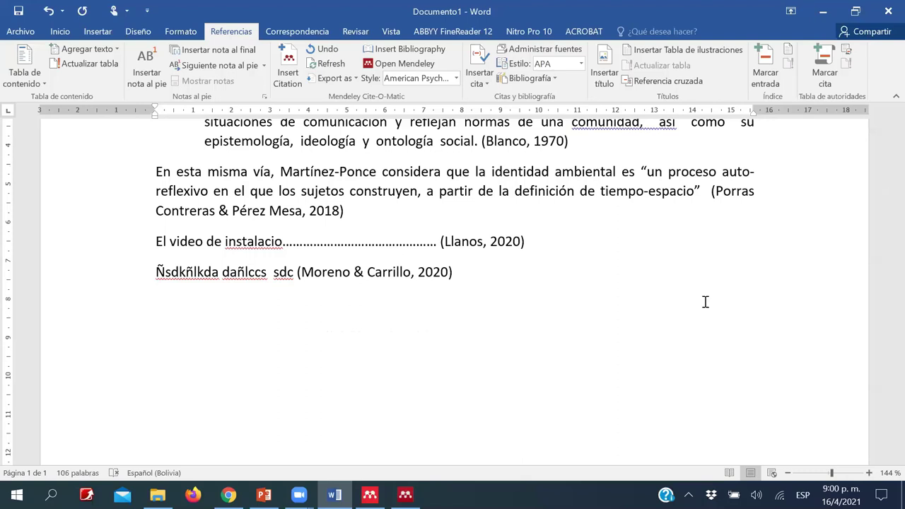
pyautogui.write('RE')
pyautogui.write('FERENCIAS BIBLIOGRÁFICAS')
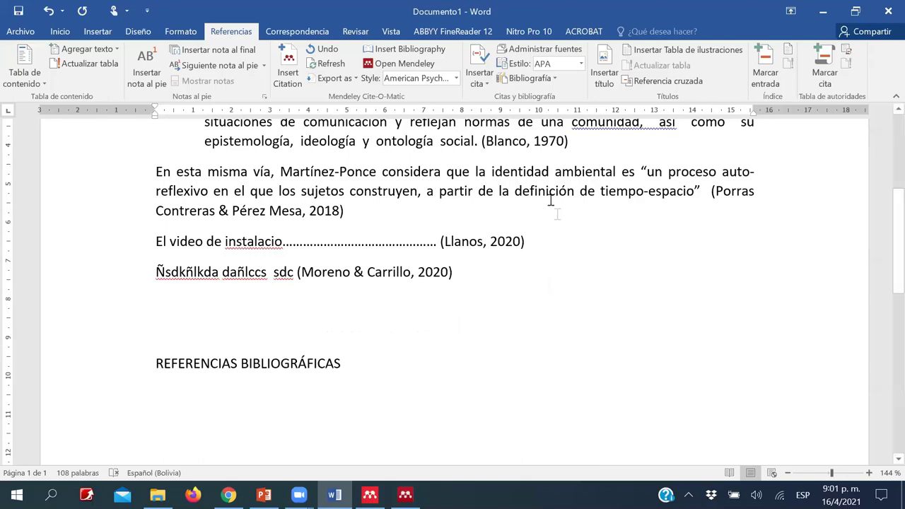
pyautogui.scroll(2, 557, 214)
pyautogui.scroll(2, 434, 335)
pyautogui.scroll(-3, 436, 304)
pyautogui.scroll(-1, 272, 389)
pyautogui.scroll(-1, 192, 379)
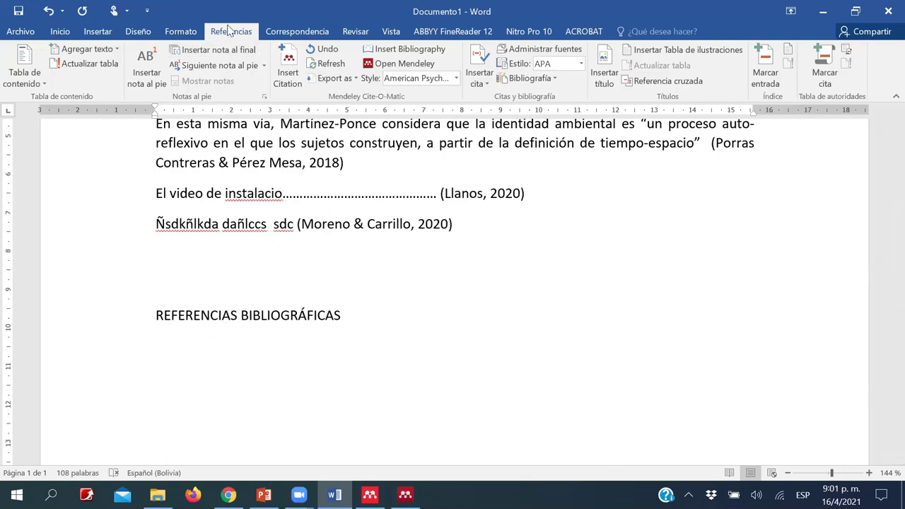
pyautogui.click(326, 64)
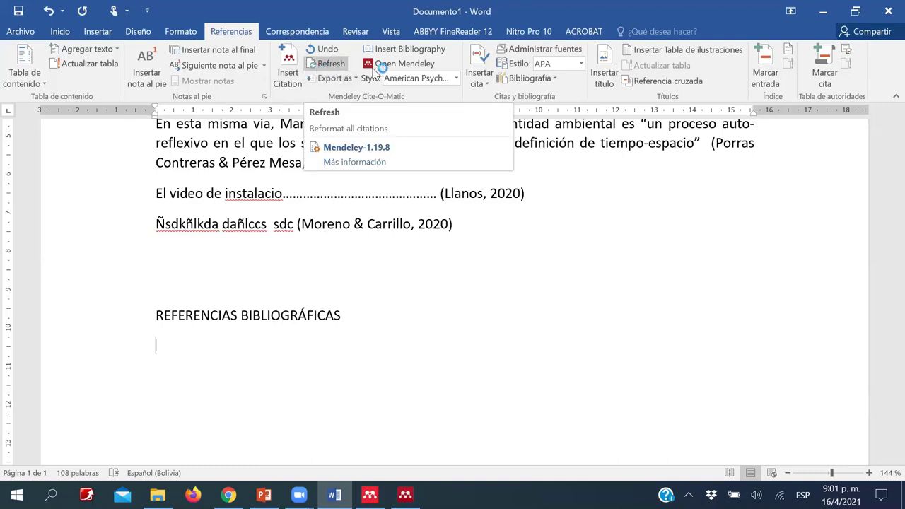
pyautogui.click(413, 49)
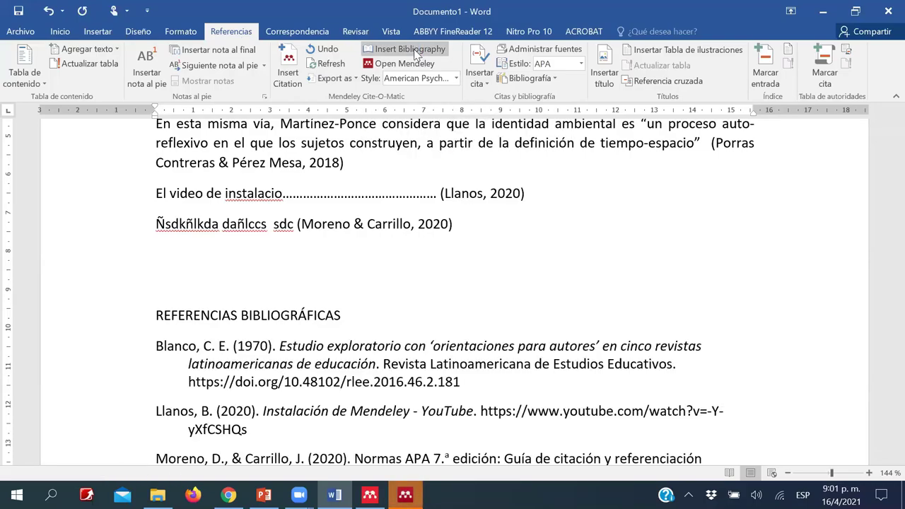
pyautogui.scroll(-1, 386, 235)
pyautogui.scroll(-2, 386, 236)
pyautogui.scroll(2, 319, 233)
pyautogui.scroll(-1, 201, 243)
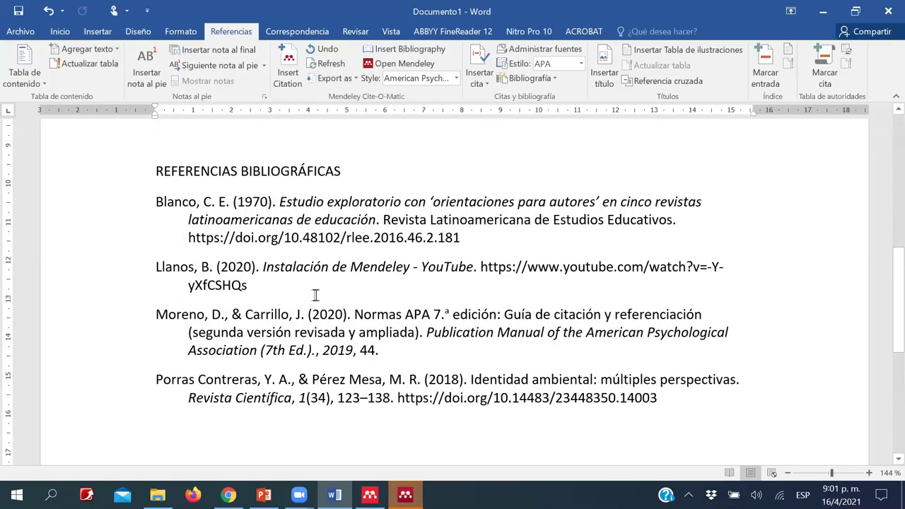
pyautogui.scroll(3, 353, 317)
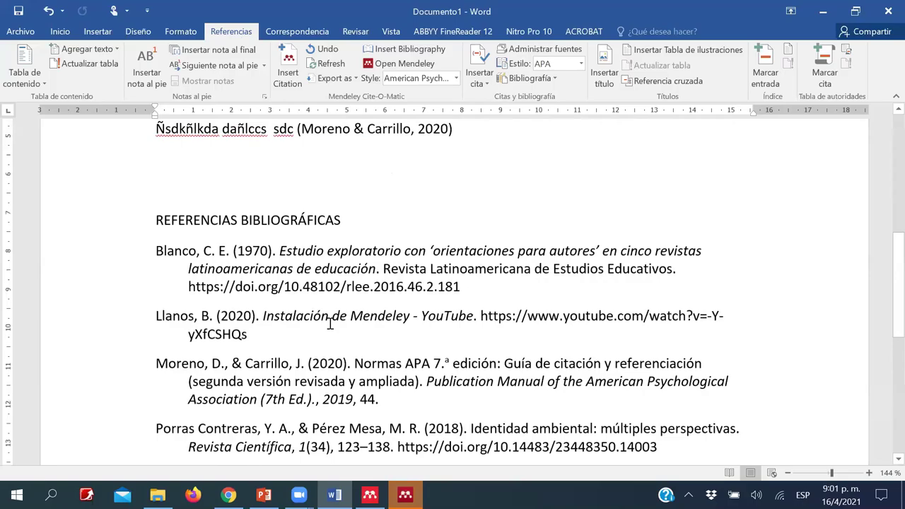
pyautogui.scroll(-2, 353, 317)
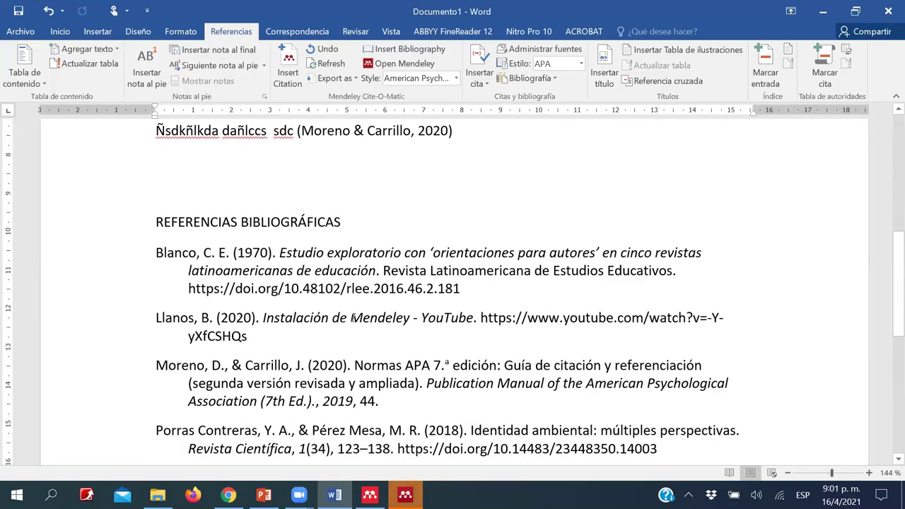
pyautogui.scroll(3, 360, 283)
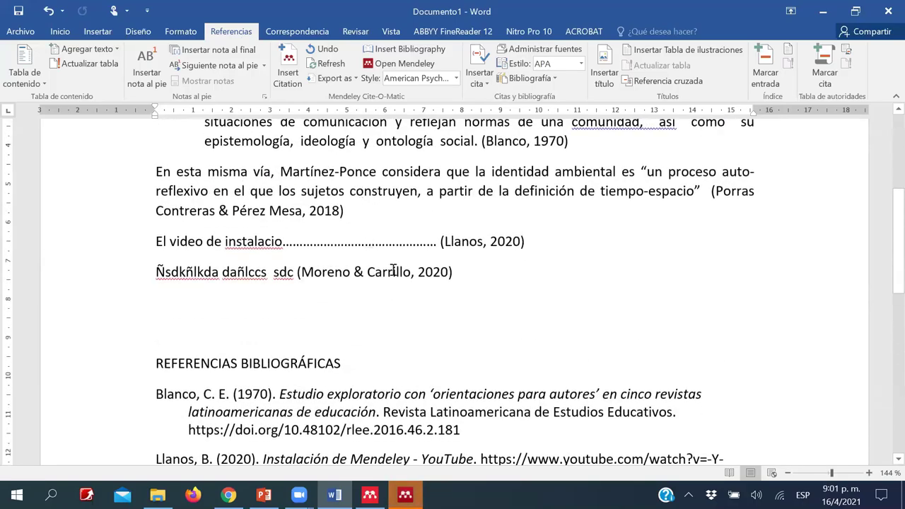
pyautogui.scroll(-6, 396, 283)
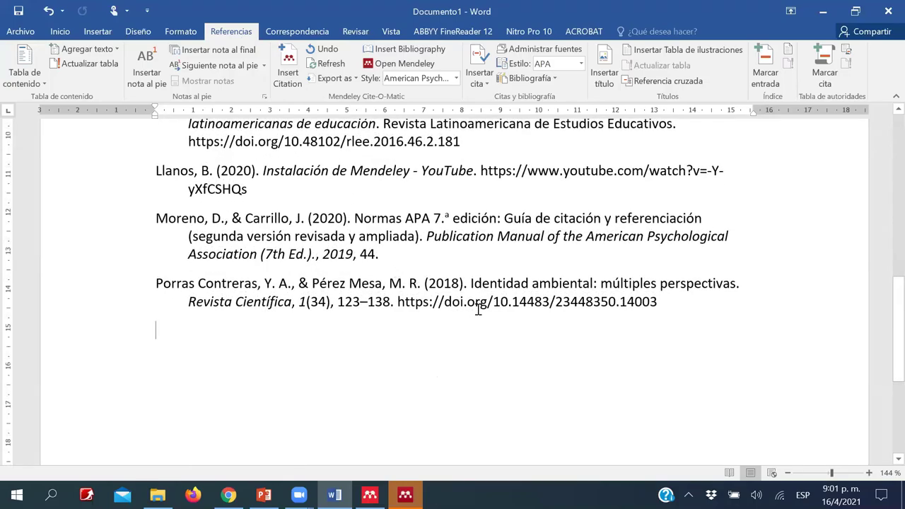
pyautogui.scroll(3, 477, 309)
pyautogui.scroll(-5, 478, 309)
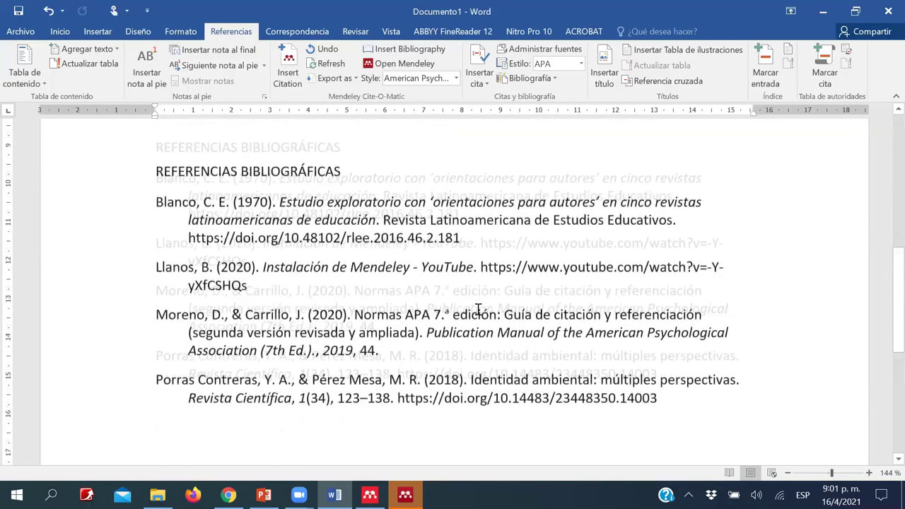
pyautogui.scroll(2, 478, 309)
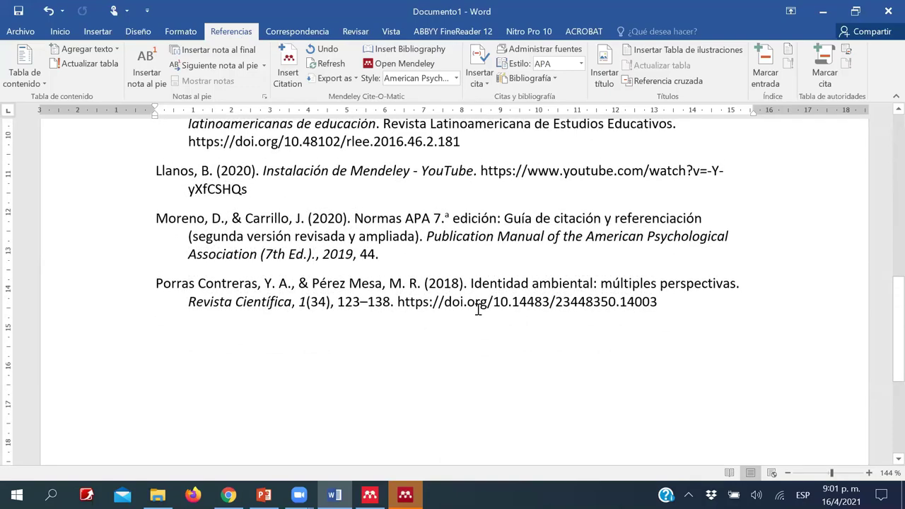
pyautogui.scroll(2, 478, 309)
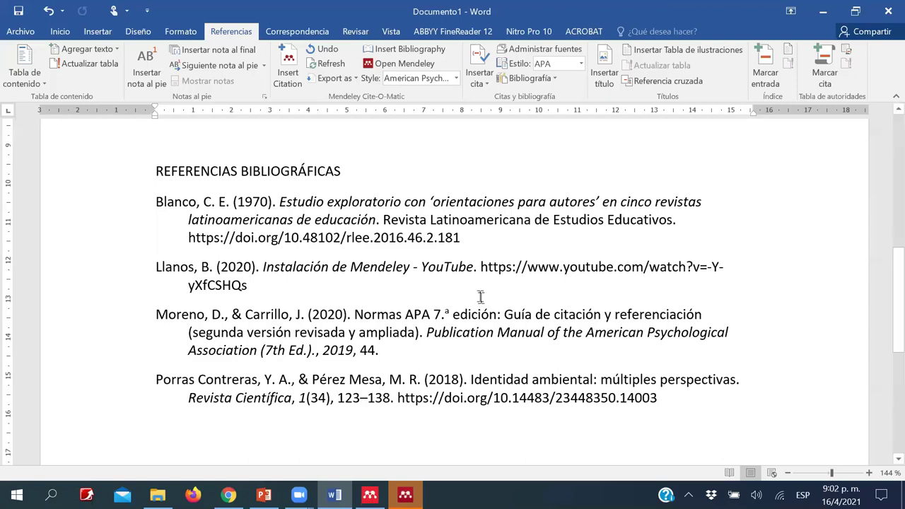
pyautogui.scroll(4, 402, 232)
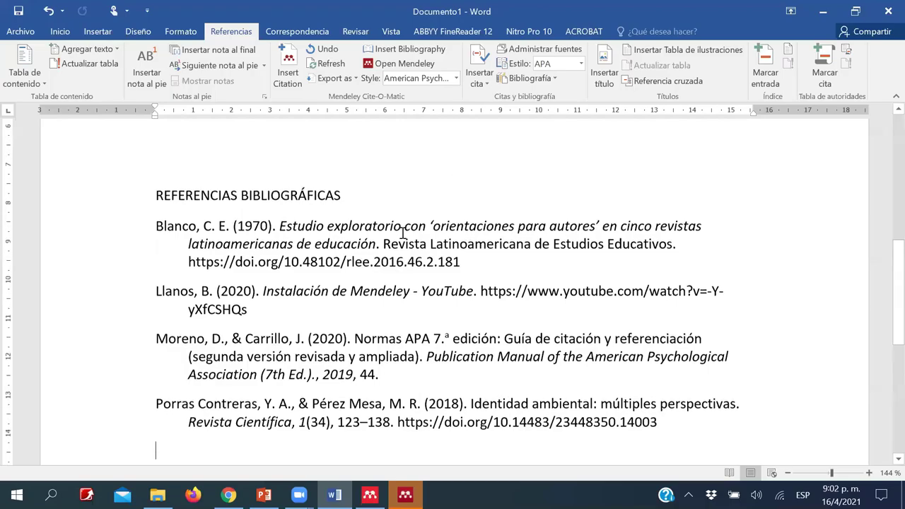
pyautogui.scroll(4, 402, 233)
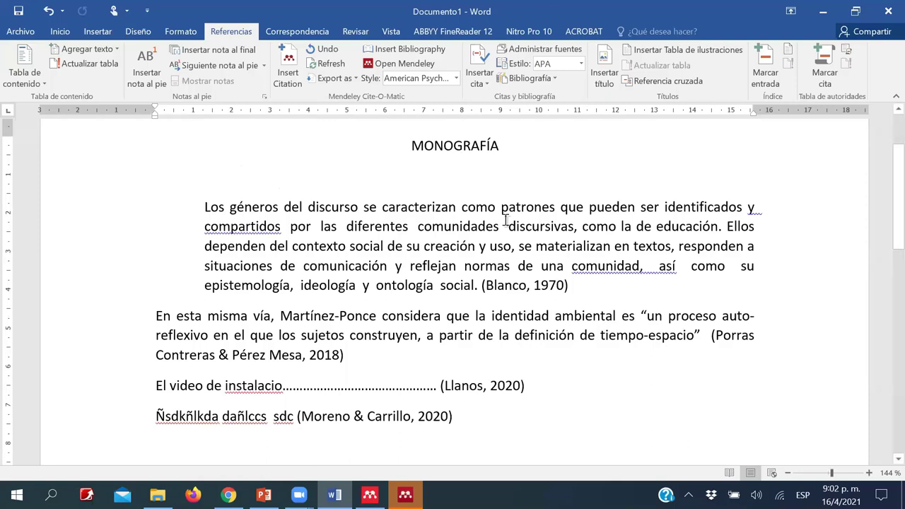
# - Switch the Mendeley citation style to Vancouver
pyautogui.click(456, 78)
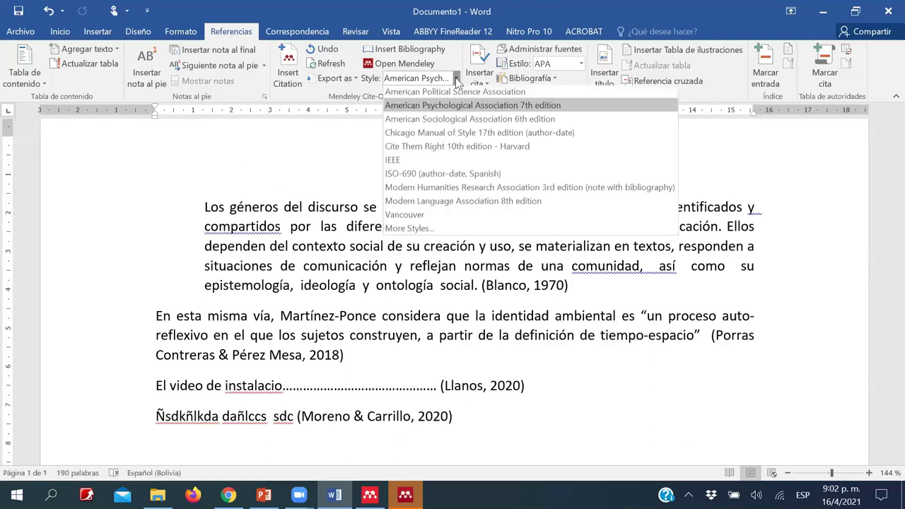
pyautogui.click(456, 78)
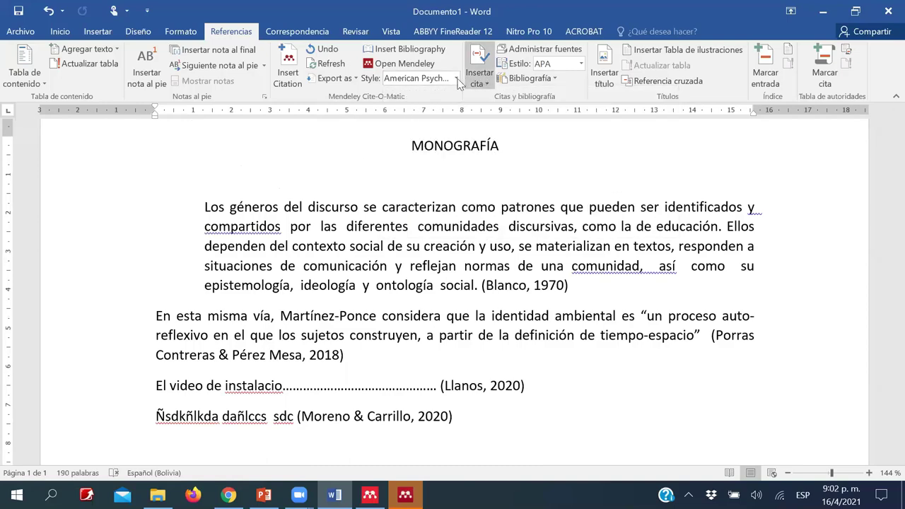
pyautogui.click(456, 79)
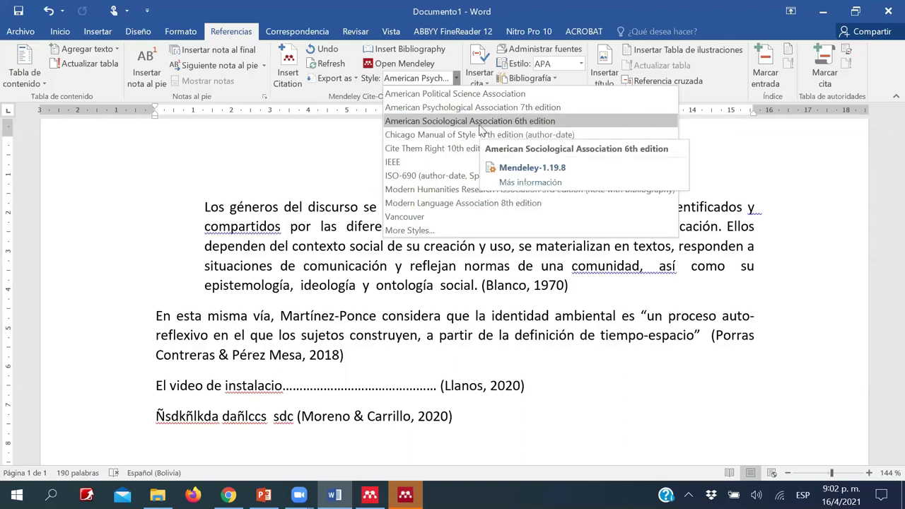
pyautogui.click(412, 219)
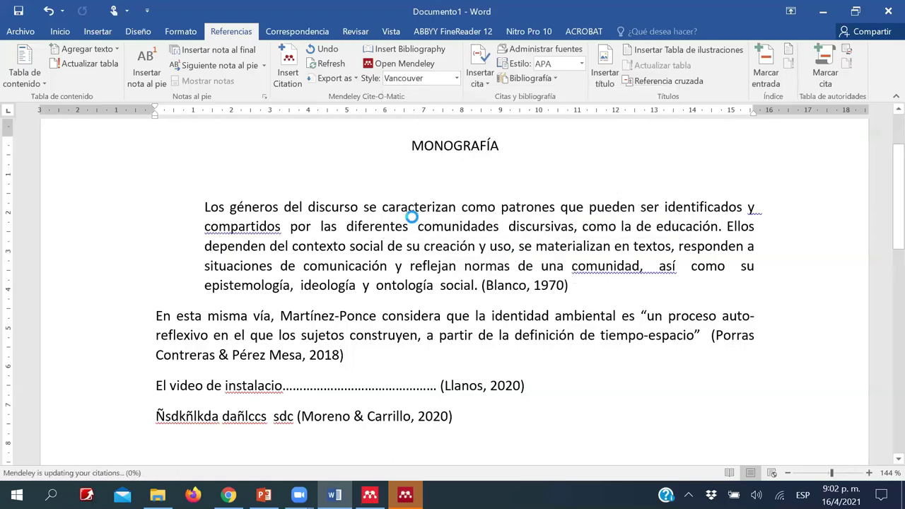
# - Check the numbered citations (1)–(4) and the four-entry Vancouver reference list
pyautogui.scroll(-1, 521, 226)
pyautogui.scroll(-2, 521, 226)
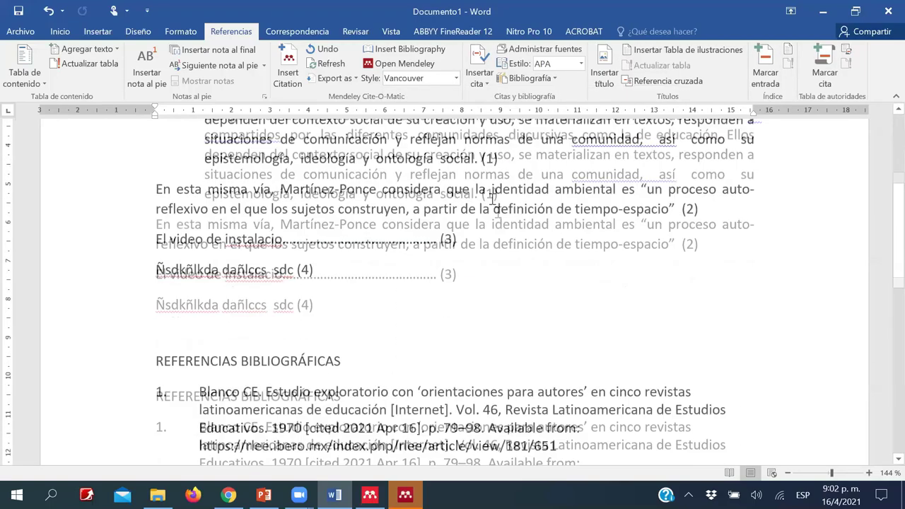
pyautogui.scroll(-4, 502, 187)
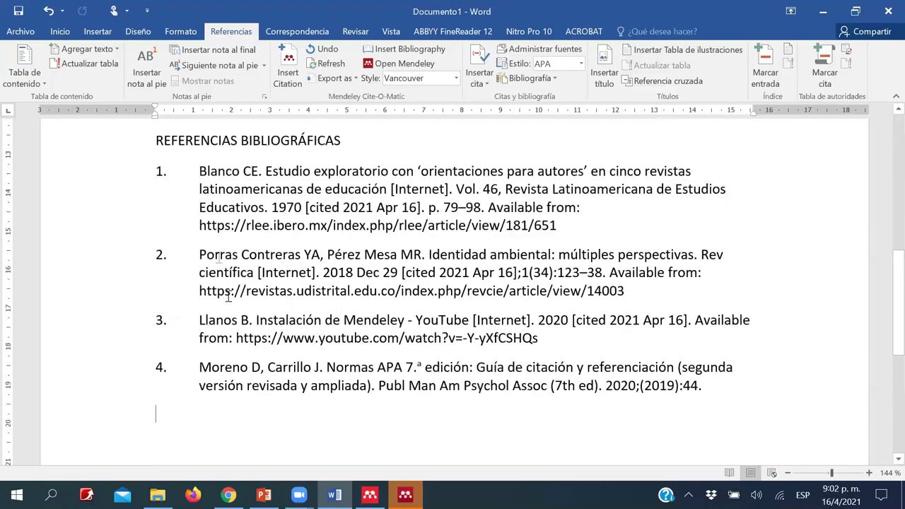
pyautogui.scroll(7, 559, 219)
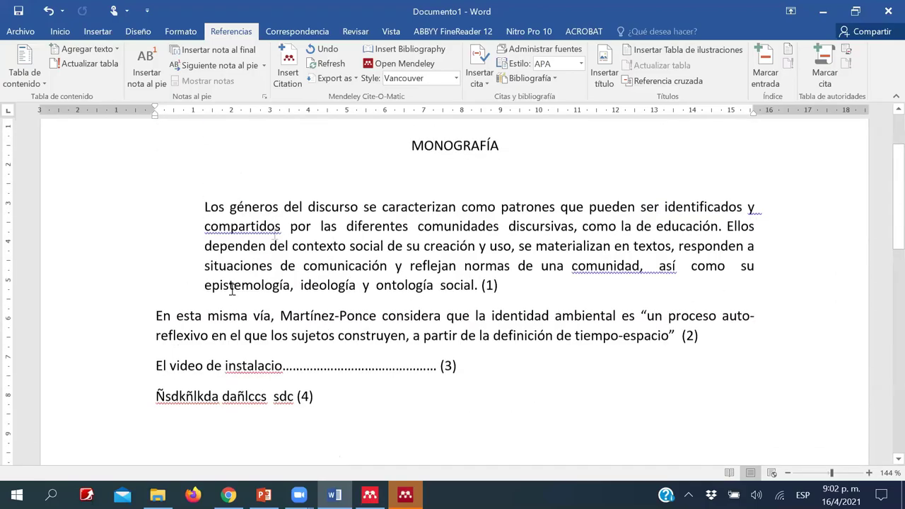
pyautogui.scroll(-6, 255, 339)
pyautogui.scroll(-2, 256, 339)
pyautogui.scroll(6, 441, 126)
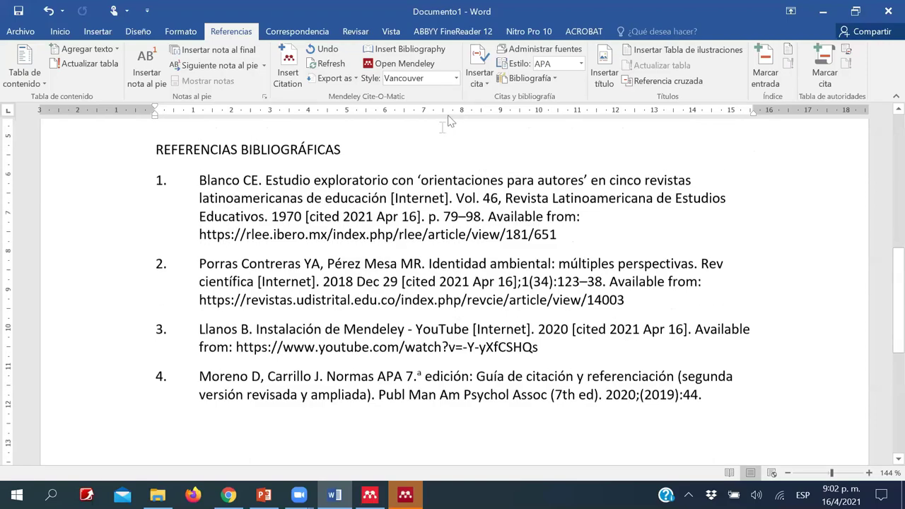
pyautogui.click(456, 82)
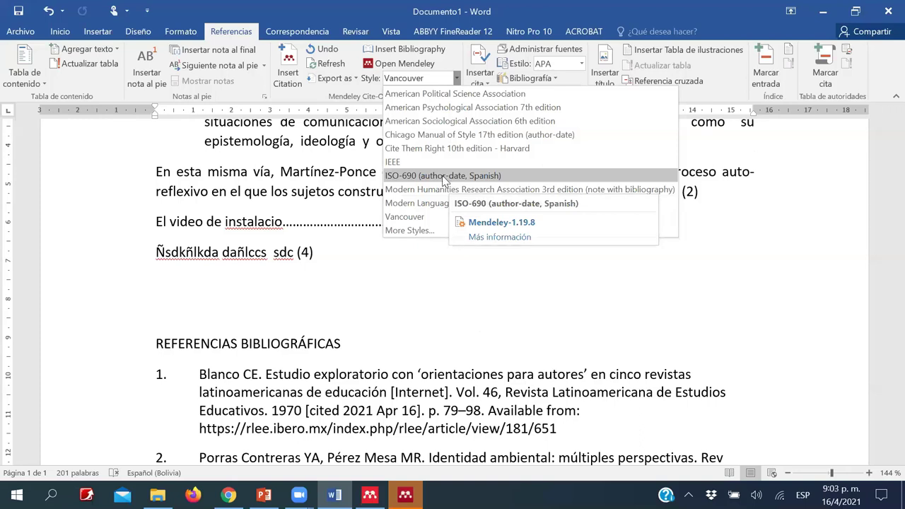
# - Restyle the citations and bibliography to ISO-690 (author-date, Spanish)
pyautogui.click(444, 177)
pyautogui.scroll(-5, 431, 251)
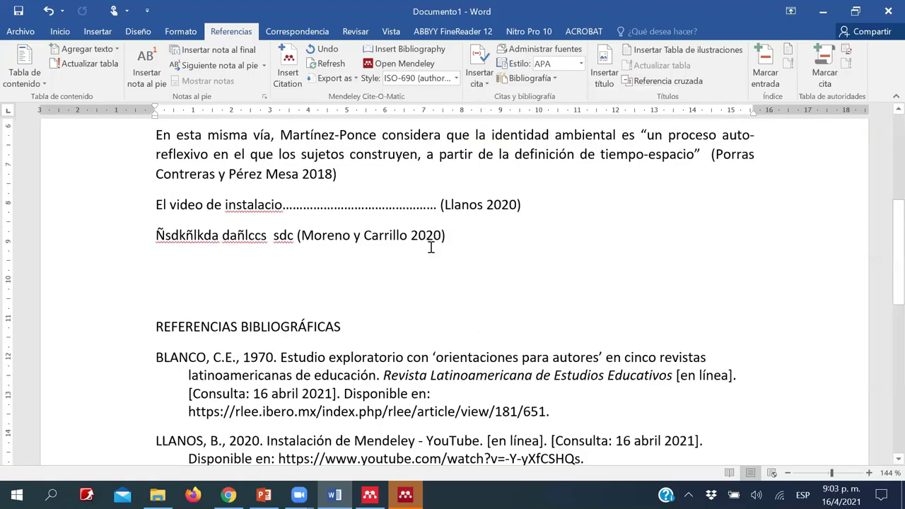
pyautogui.scroll(2, 209, 311)
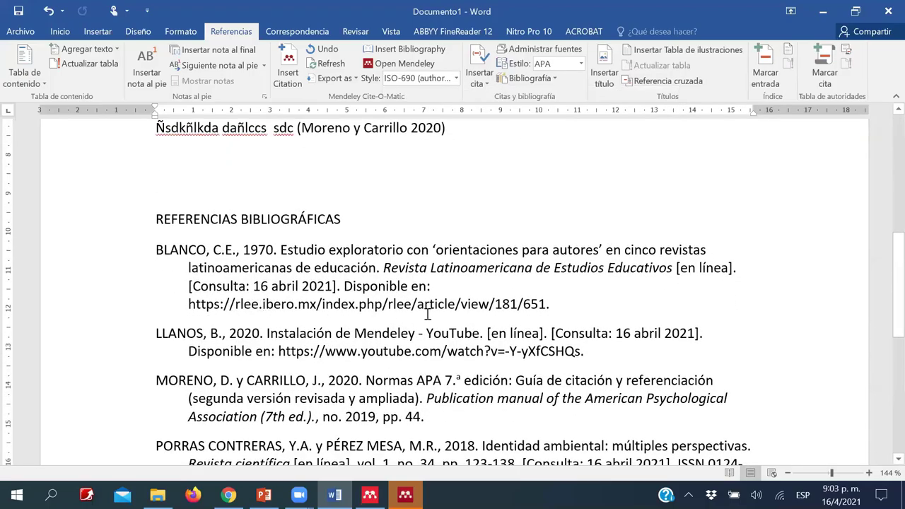
pyautogui.scroll(-3, 428, 315)
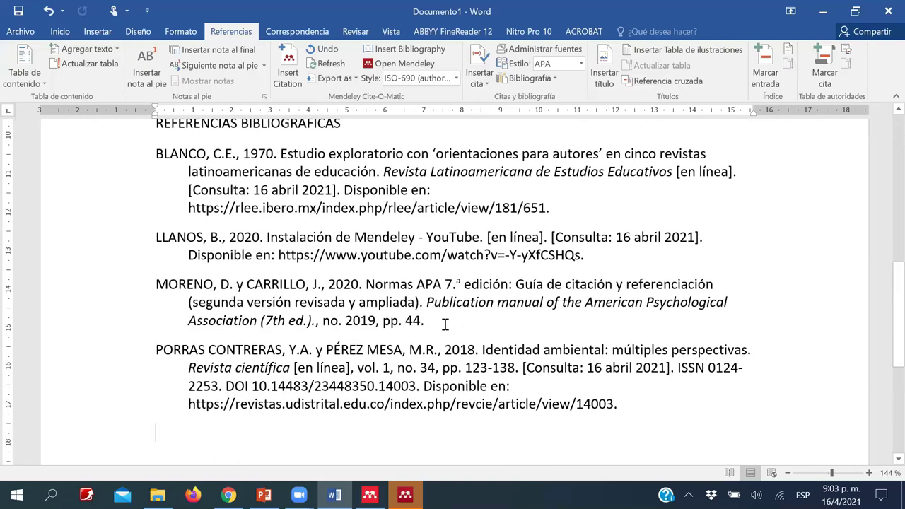
pyautogui.scroll(-2, 444, 324)
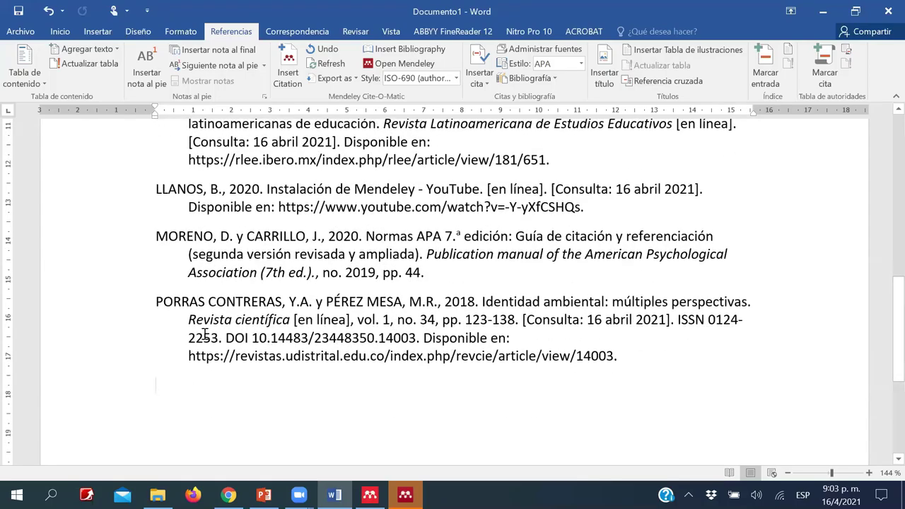
# - Review the ISO-690 bibliography with capitalised surnames, then bring Mendeley Desktop to the front
pyautogui.hotkey('ctrl', 'shift', 'Up')
pyautogui.hotkey('ctrl', 'shift', 'Up')
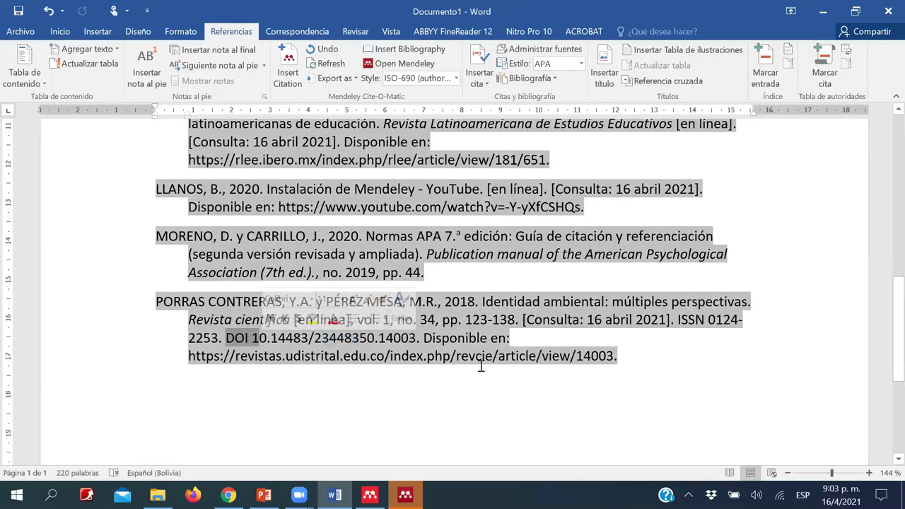
pyautogui.click(479, 353)
pyautogui.scroll(3, 467, 341)
pyautogui.scroll(-2, 466, 342)
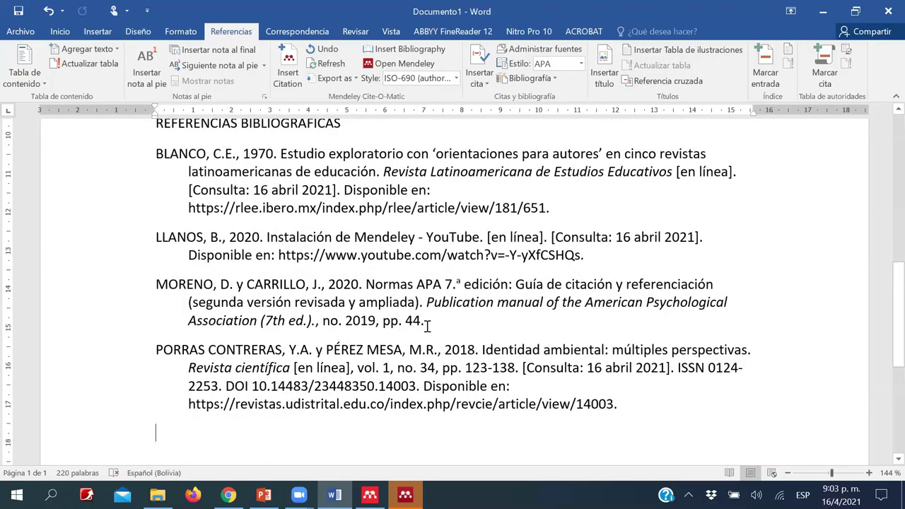
pyautogui.scroll(3, 427, 325)
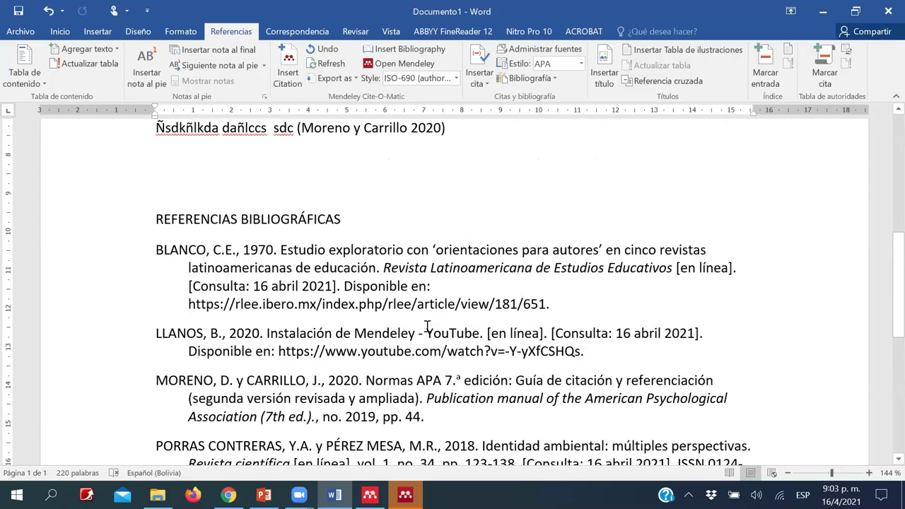
pyautogui.scroll(2, 427, 326)
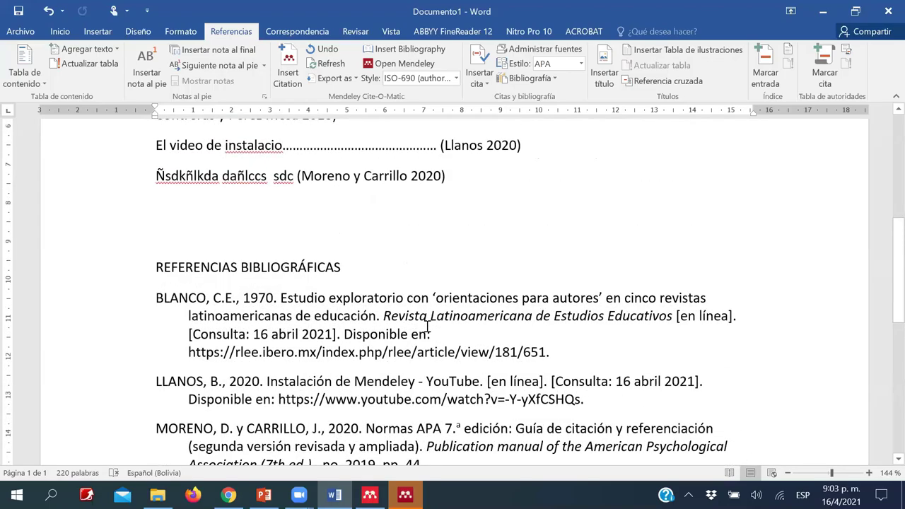
pyautogui.scroll(5, 427, 326)
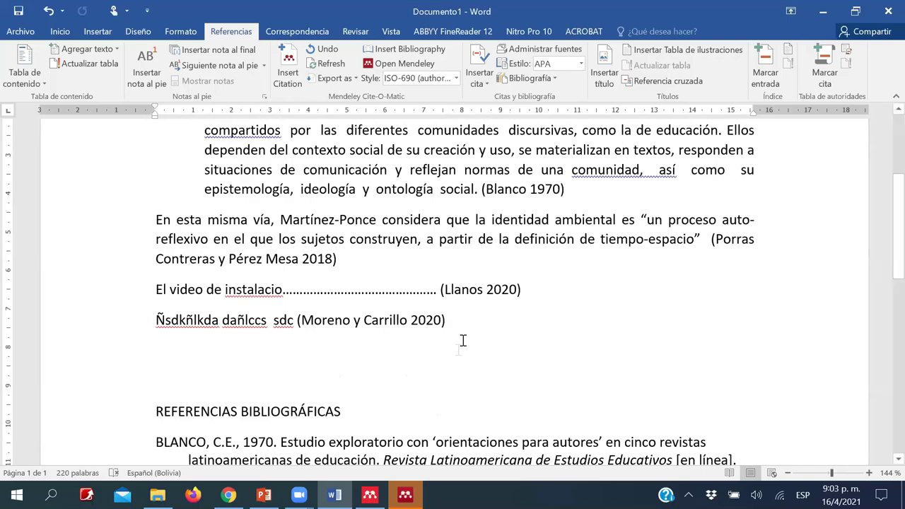
pyautogui.scroll(-8, 459, 339)
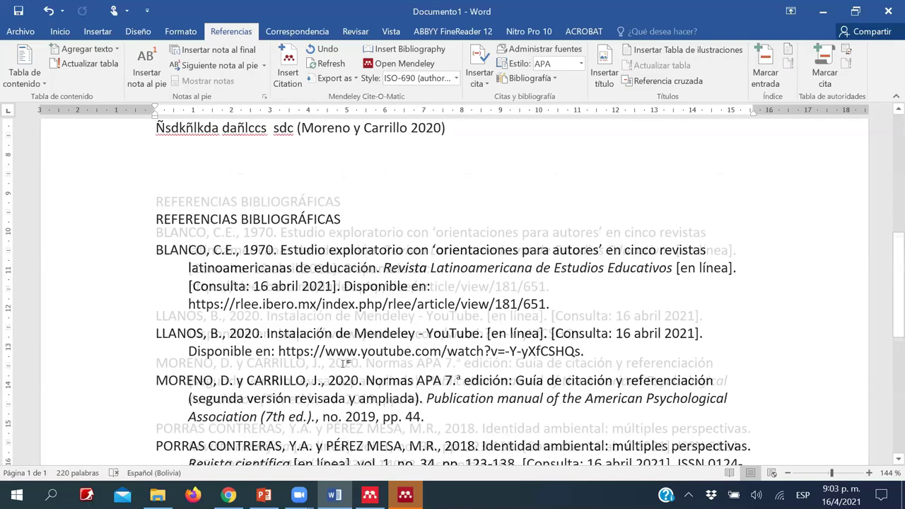
pyautogui.hotkey('alt', 'Tab')
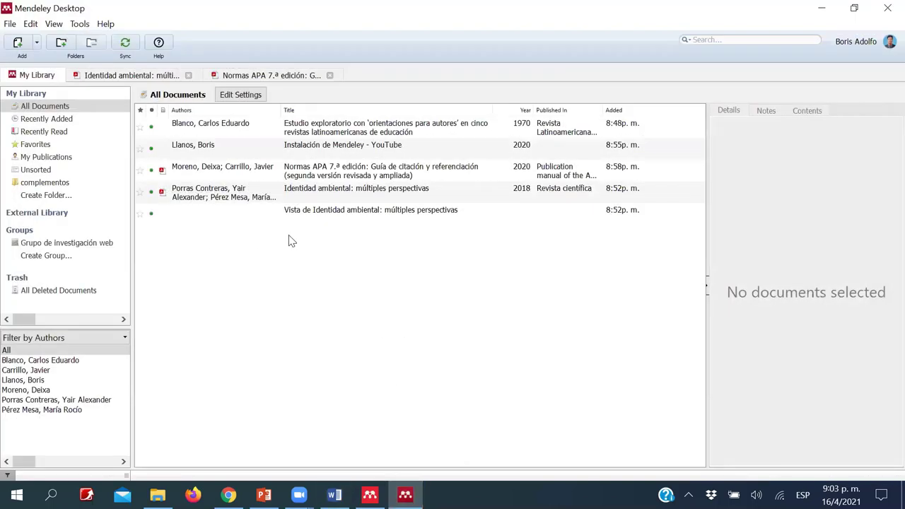
# - Sort the library by date added, import the 'La ciencia. Su método y su filosofía' PDF, and open it
pyautogui.click(612, 111)
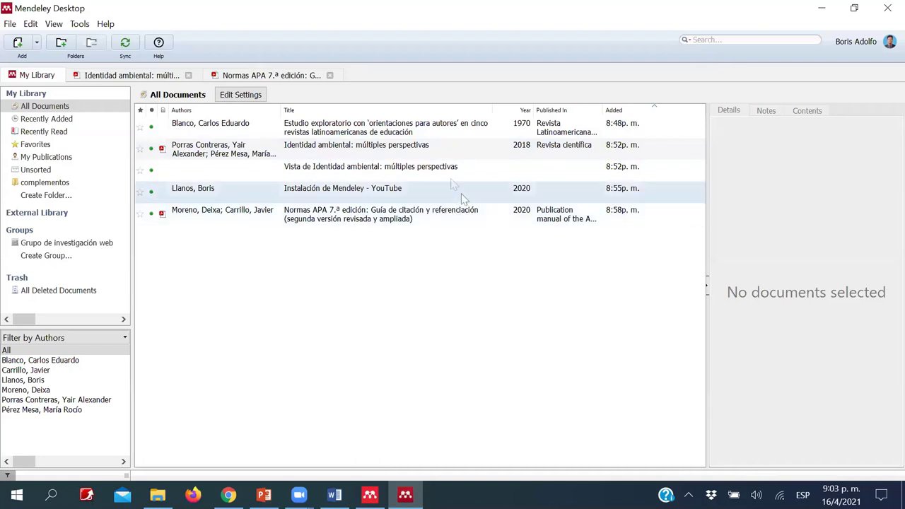
pyautogui.click(408, 134)
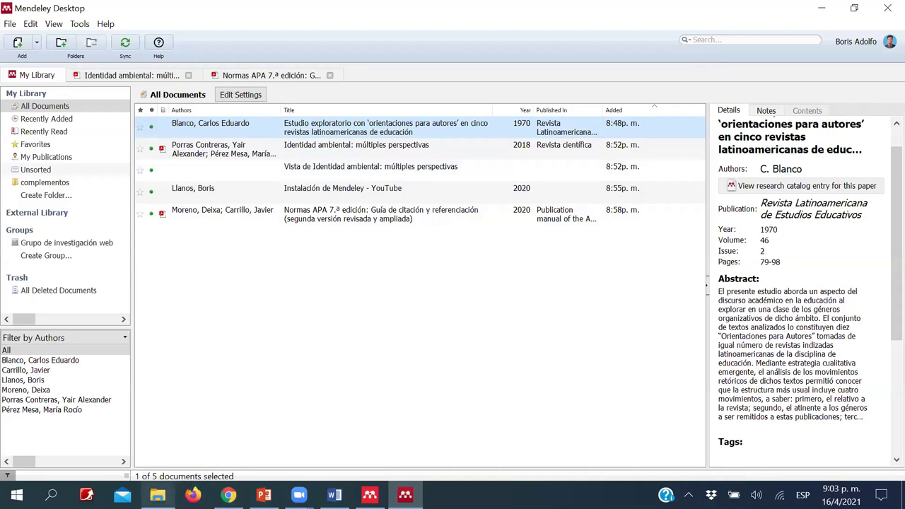
pyautogui.click(157, 495)
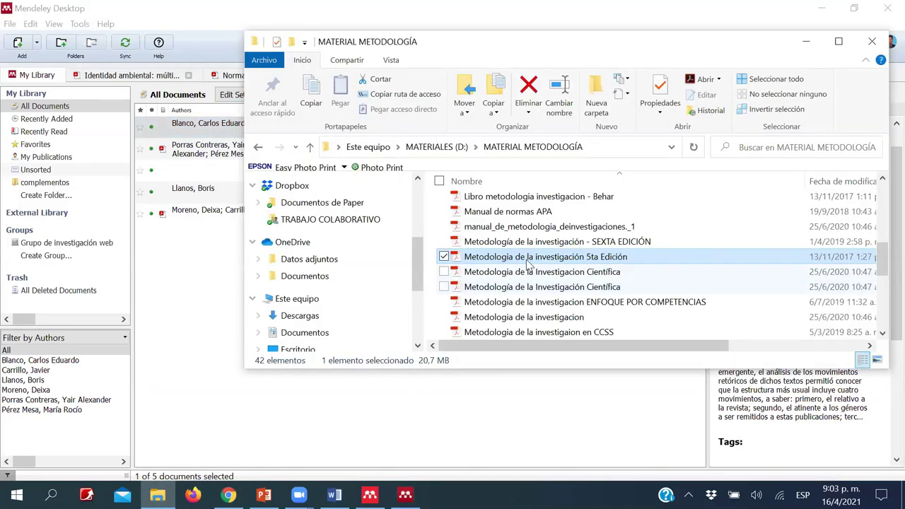
pyautogui.scroll(2, 541, 269)
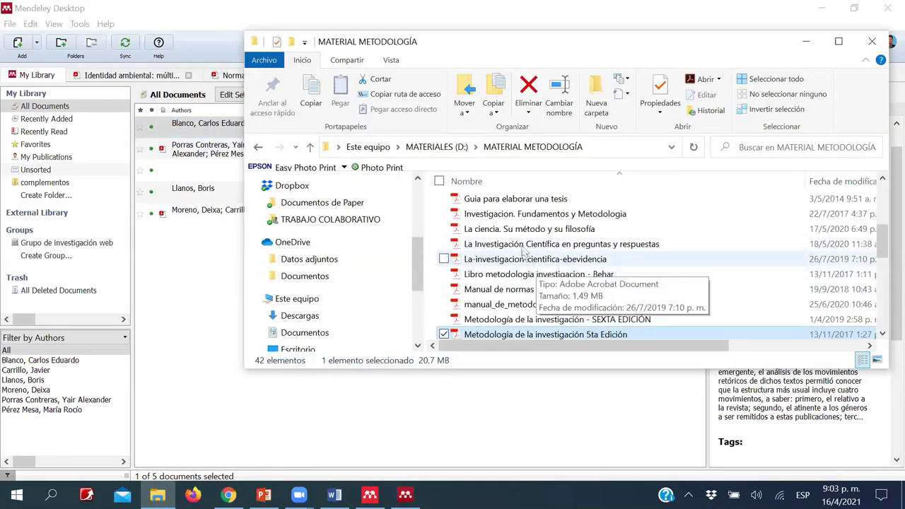
pyautogui.moveTo(545, 230); pyautogui.dragTo(190, 408)
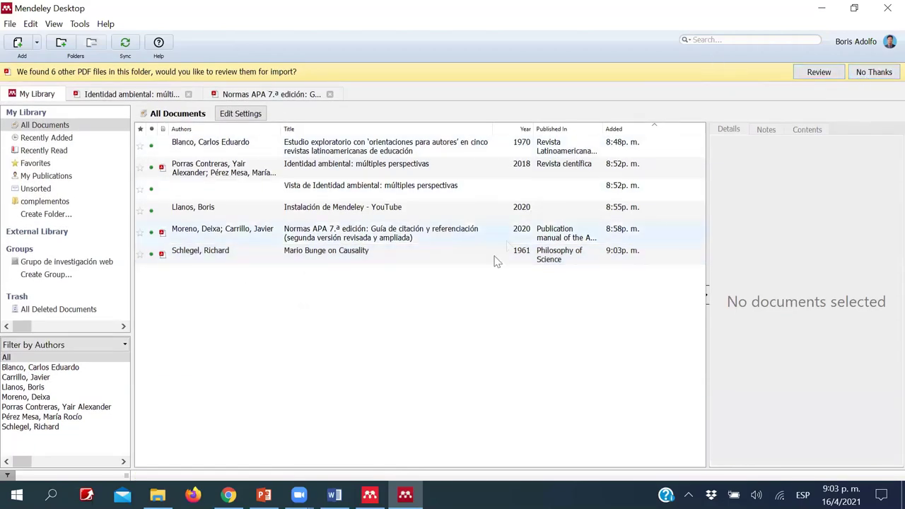
pyautogui.doubleClick(238, 258)
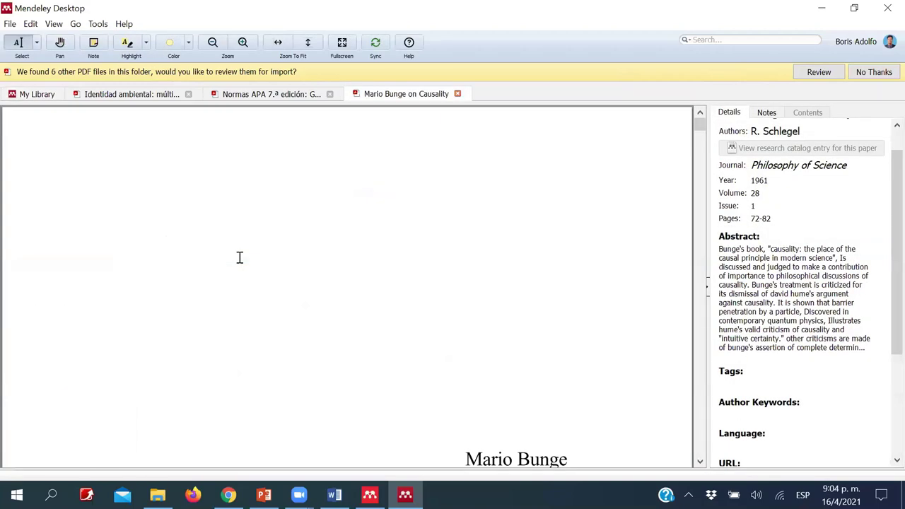
pyautogui.scroll(-3, 344, 172)
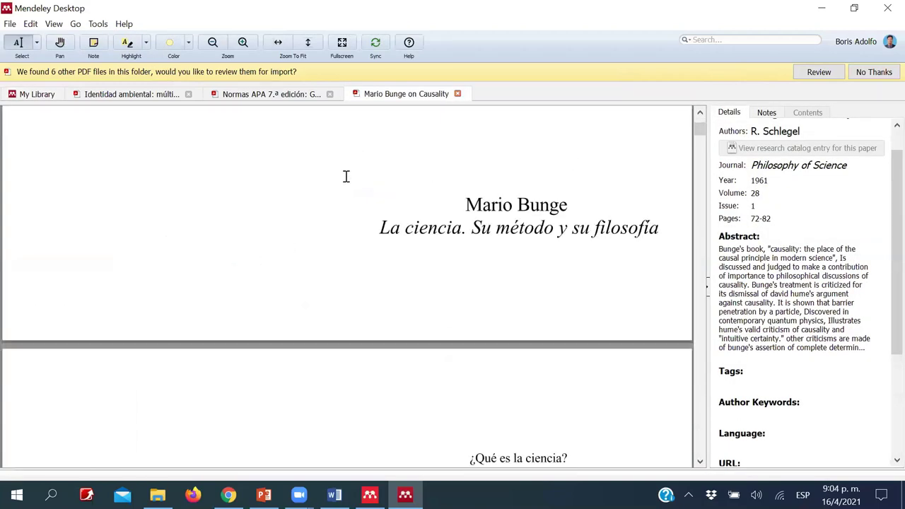
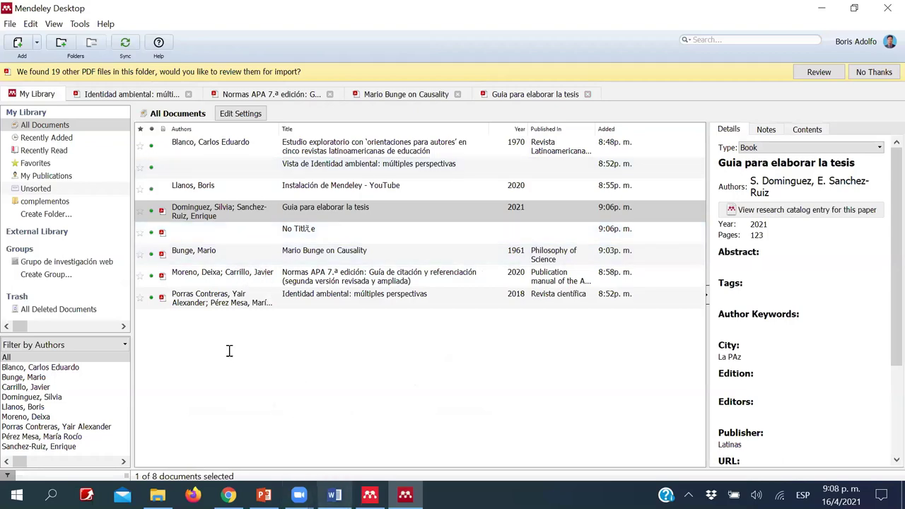
# - Switch from Mendeley to the Word document that holds the references
pyautogui.hotkey('alt', 'Tab')
# - Insert a page break after the reference list and head the new page BIBLIOGRAFÍA
pyautogui.scroll(5, 225, 326)
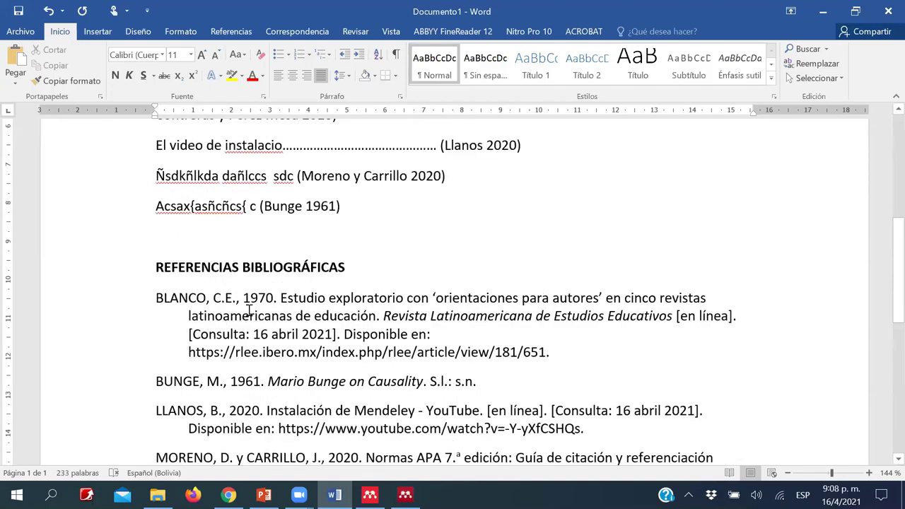
pyautogui.scroll(3, 239, 215)
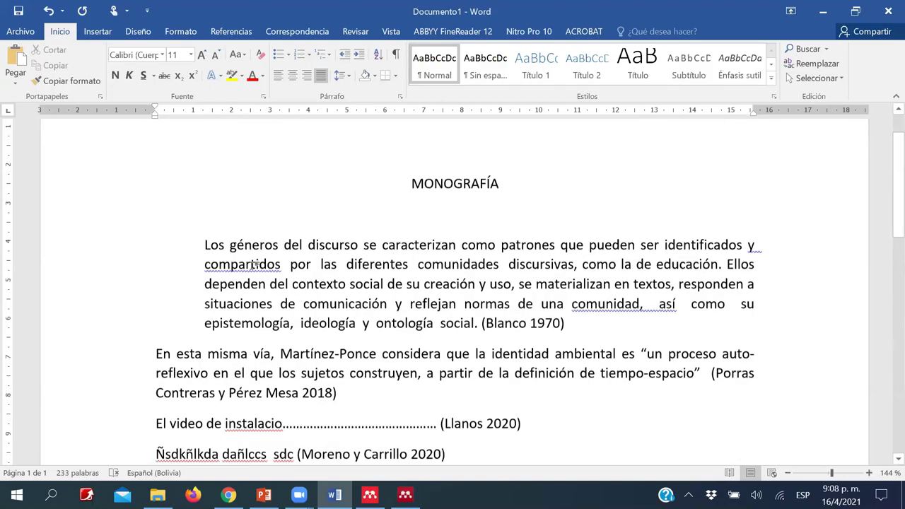
pyautogui.scroll(-15, 476, 311)
pyautogui.press('Return')
pyautogui.press('Return')
pyautogui.press('Return')
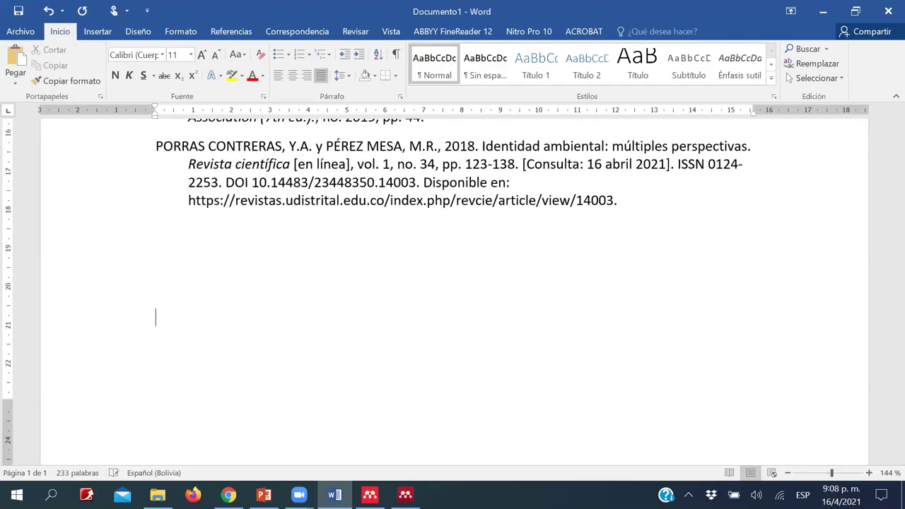
pyautogui.hotkey('ctrl', 'Return')
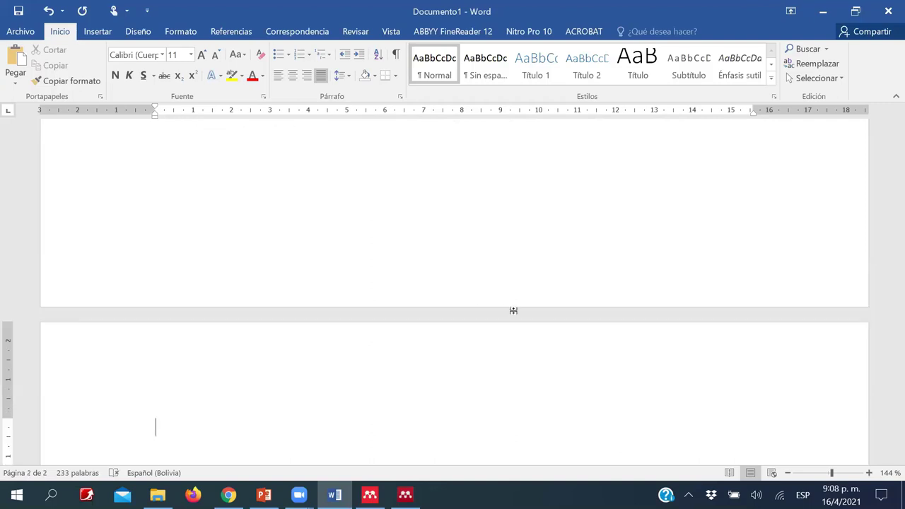
pyautogui.write('BlBLIOGRAFPUA')
pyautogui.press('BackSpace')
pyautogui.press('BackSpace')
pyautogui.press('BackSpace')
pyautogui.write('ÍA')
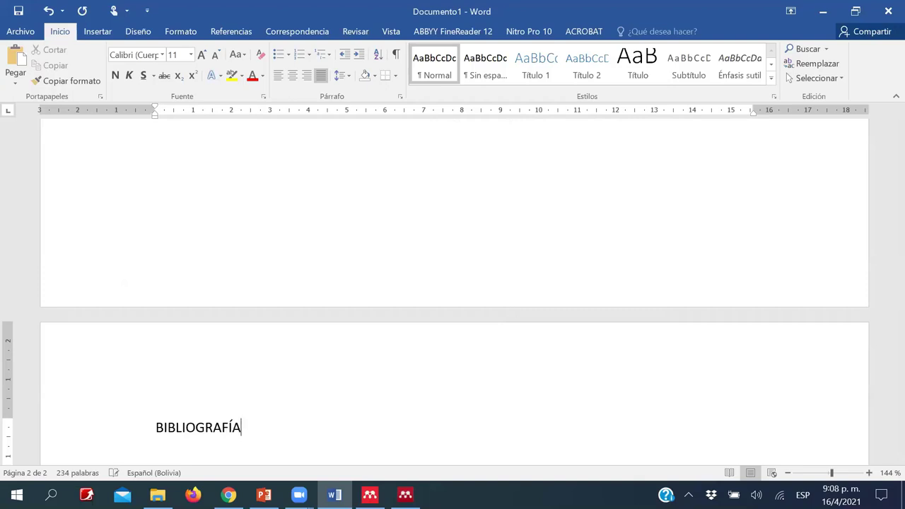
pyautogui.scroll(-3, 522, 311)
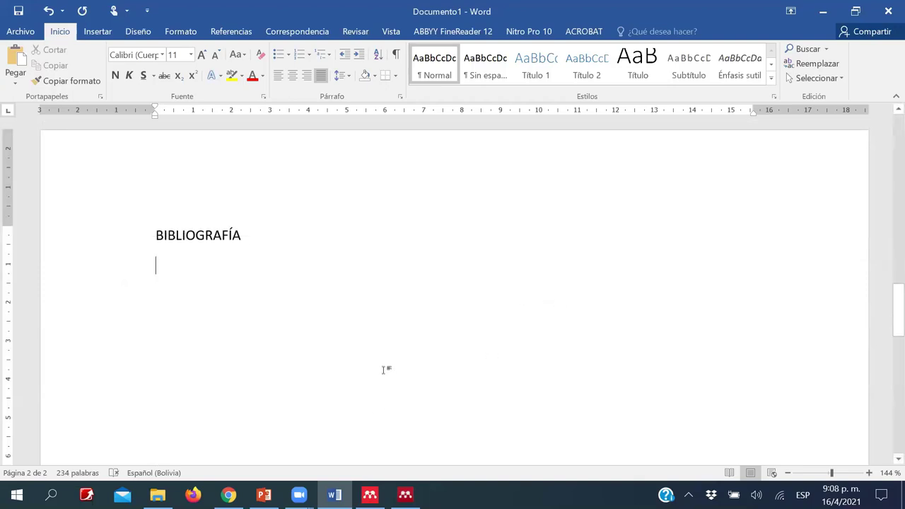
# - Select all eight library documents in Mendeley and copy them as formatted citations
pyautogui.click(405, 495)
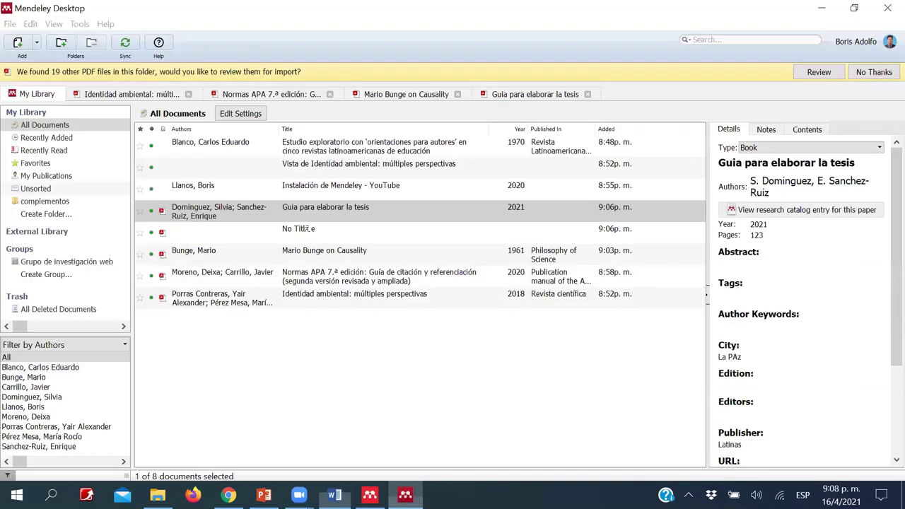
pyautogui.click(244, 154)
pyautogui.hotkey('shift', 'Down')
pyautogui.hotkey('shift', 'Down')
pyautogui.hotkey('shift', 'Down')
pyautogui.hotkey('shift', 'Down')
pyautogui.hotkey('shift', 'Down')
pyautogui.hotkey('shift', 'Down')
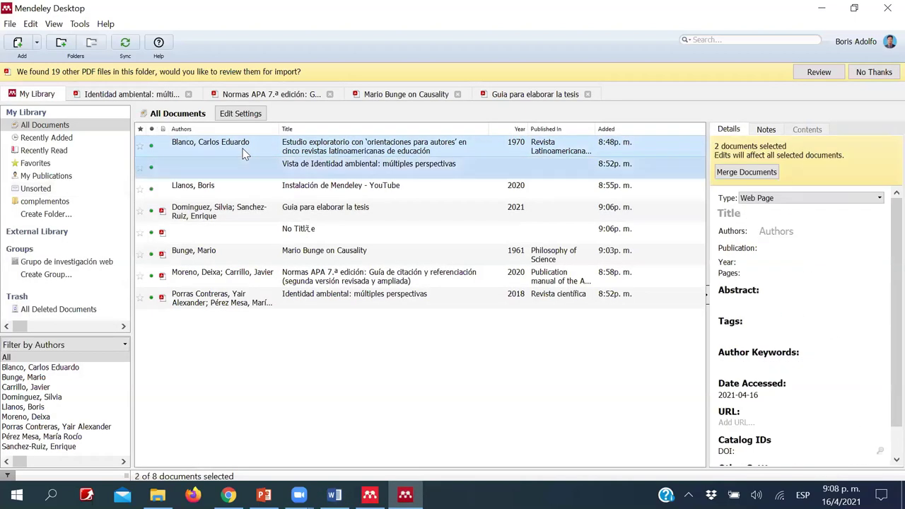
pyautogui.hotkey('shift', 'Down')
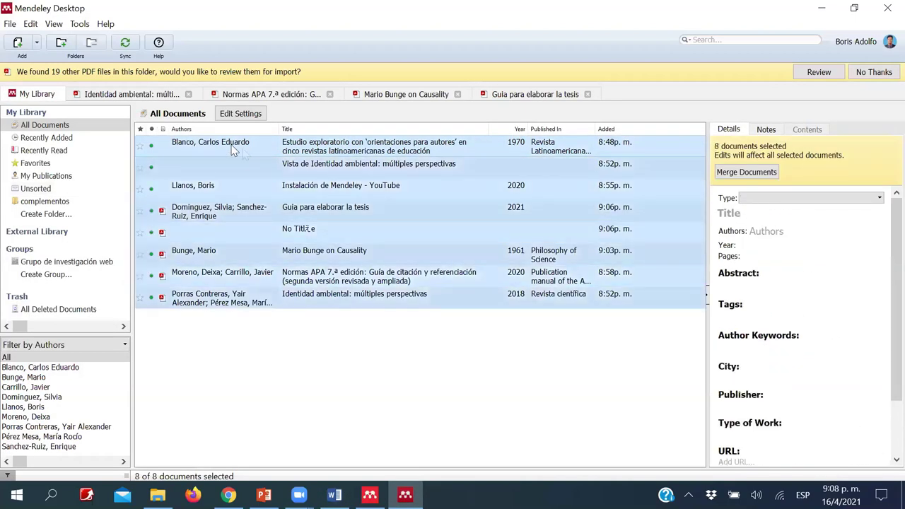
pyautogui.rightClick(246, 254)
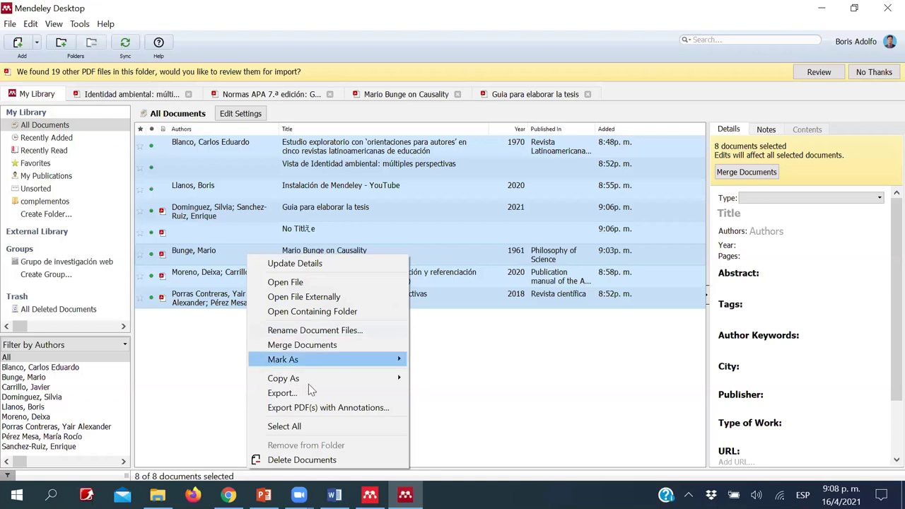
pyautogui.moveTo(309, 384)
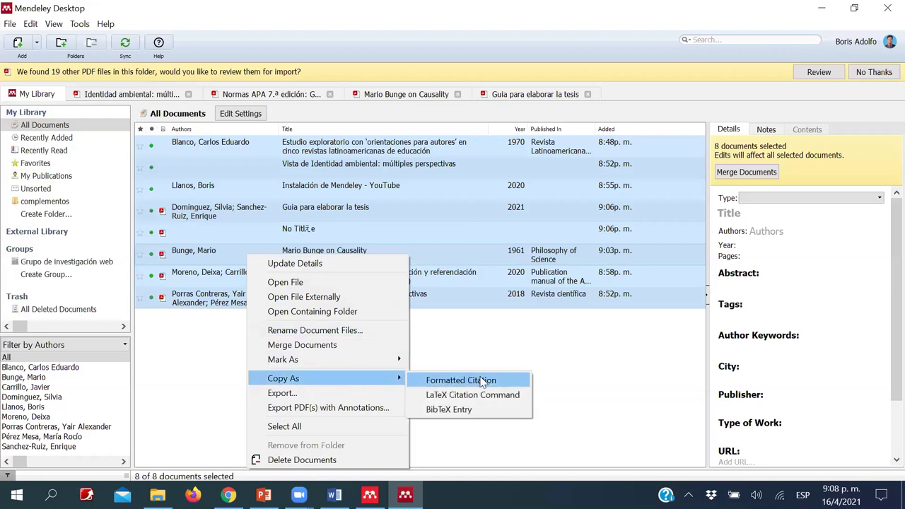
pyautogui.click(483, 382)
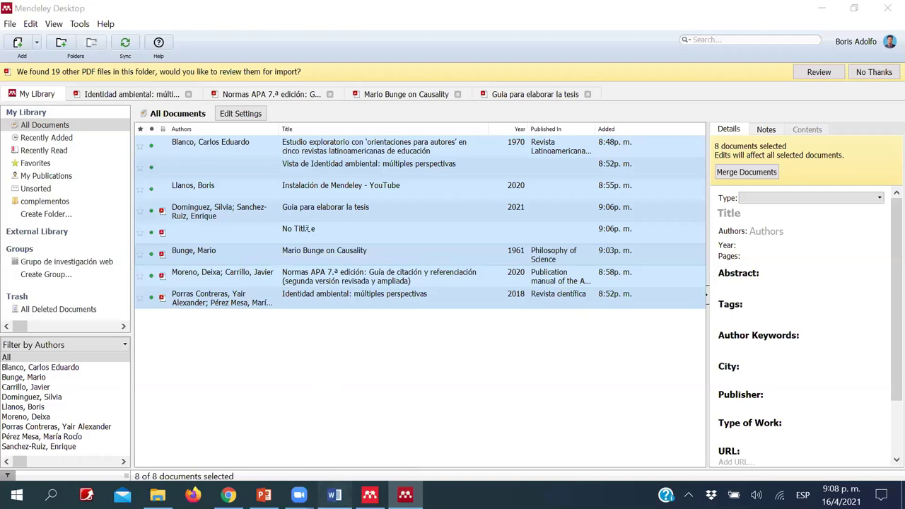
# - Copy the eight documents as formatted citations once more and return to Word
pyautogui.click(334, 495)
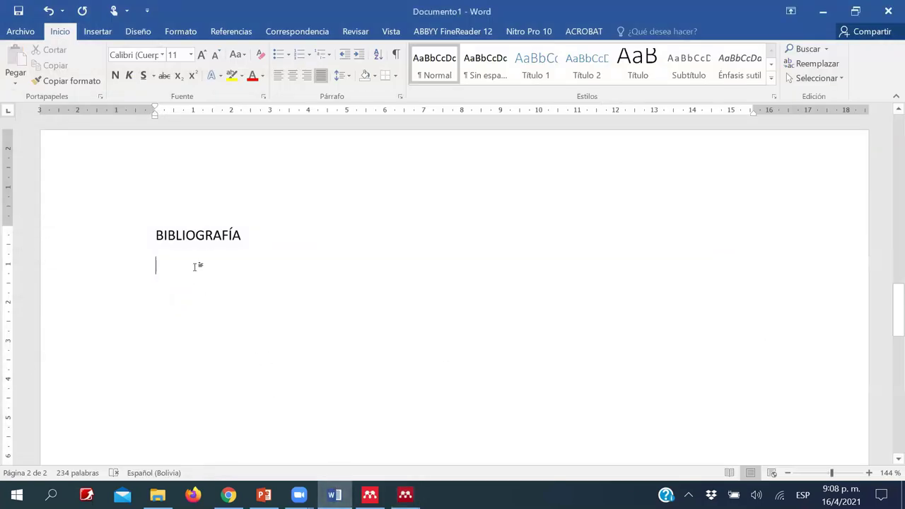
pyautogui.click(405, 495)
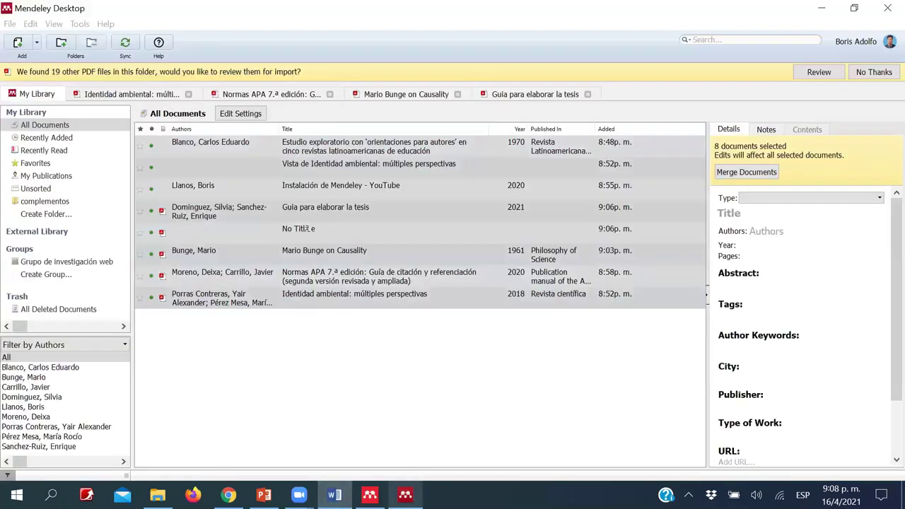
pyautogui.rightClick(300, 210)
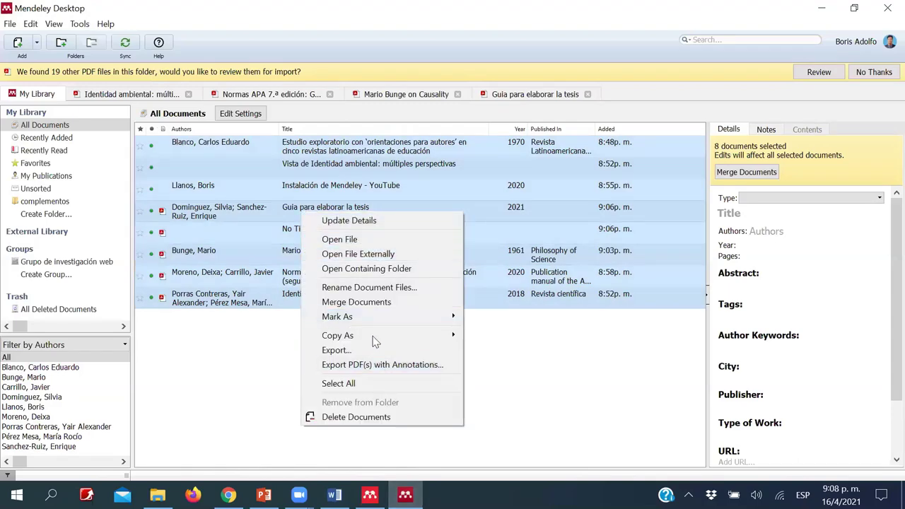
pyautogui.moveTo(394, 336)
pyautogui.click(518, 338)
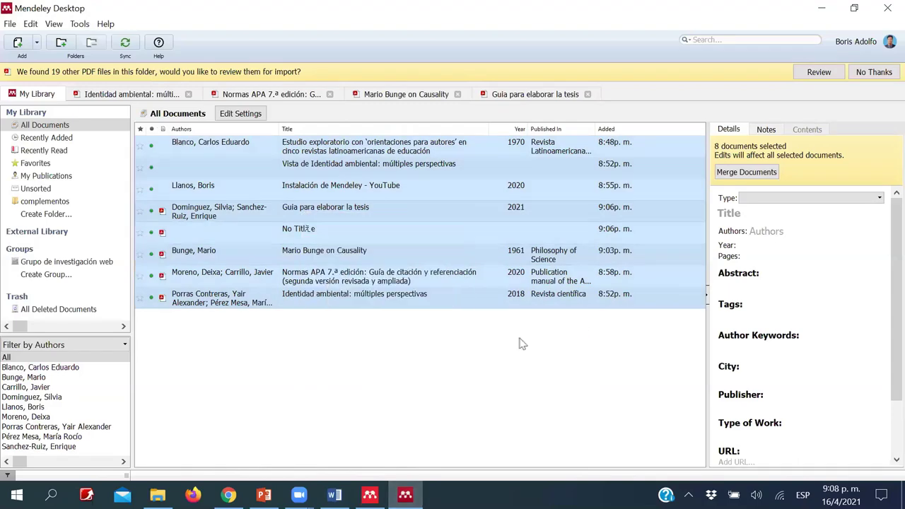
pyautogui.hotkey('alt', 'Tab')
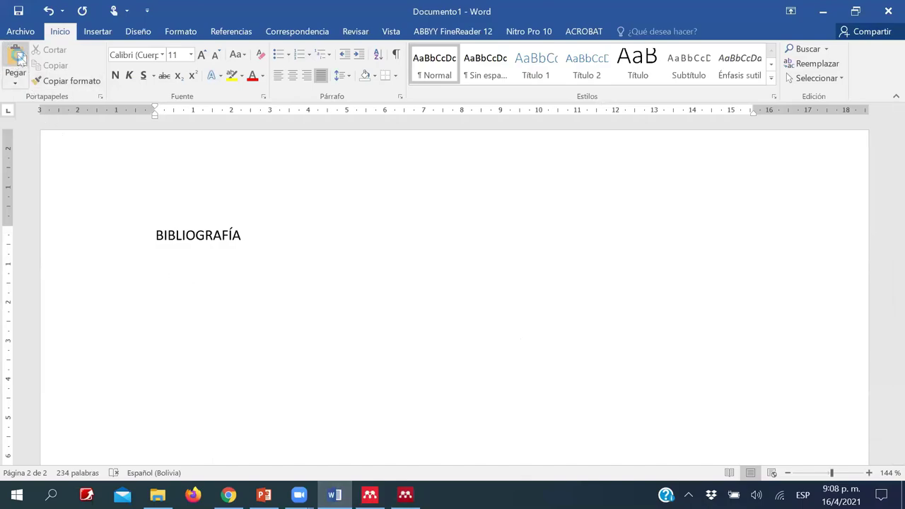
# - Paste the formatted citations under the BIBLIOGRAFÍA heading
pyautogui.hotkey('ctrl', 'v')
pyautogui.scroll(2, 293, 340)
pyautogui.scroll(3, 293, 338)
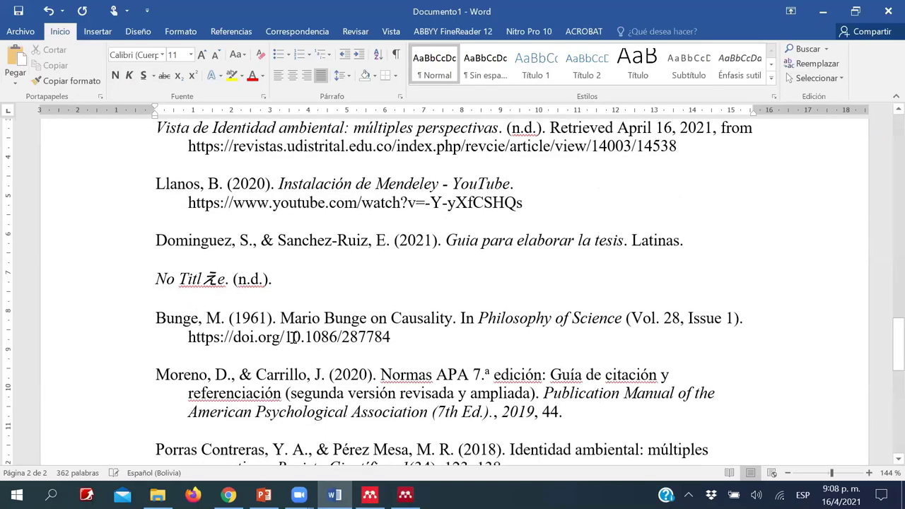
pyautogui.scroll(1, 293, 338)
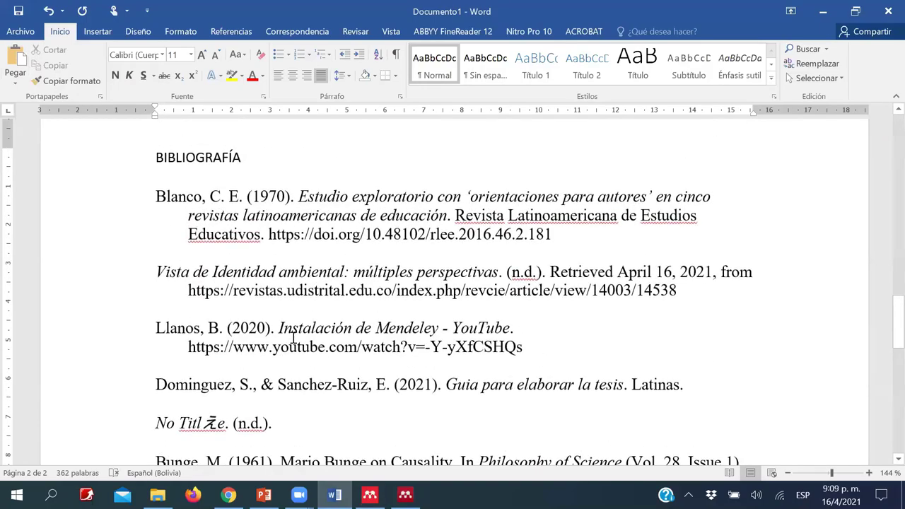
pyautogui.scroll(-3, 293, 338)
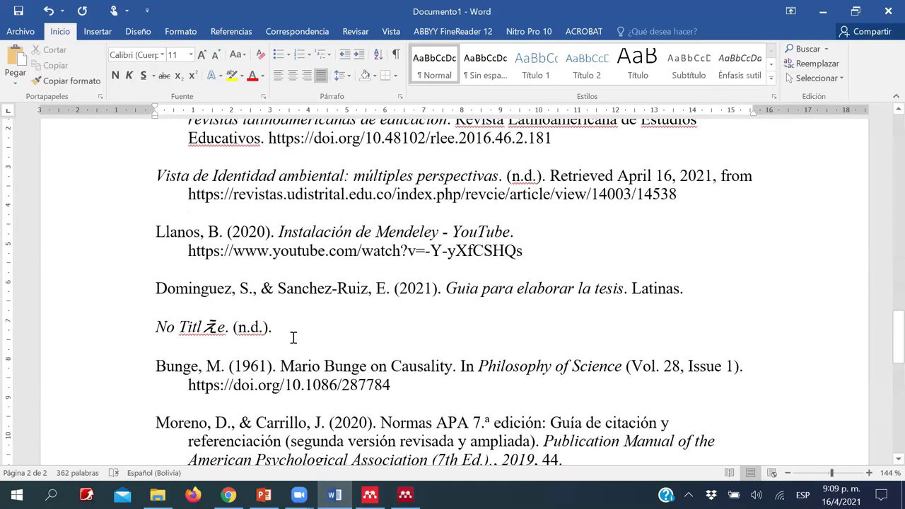
pyautogui.scroll(3, 292, 338)
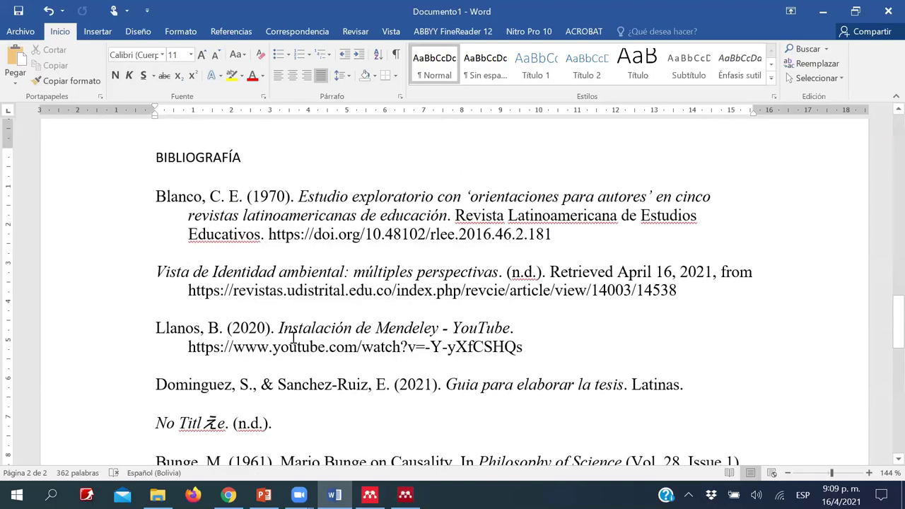
pyautogui.scroll(-3, 311, 318)
pyautogui.scroll(3, 295, 259)
pyautogui.write('Porras Contreras, Y. A., & Pérez Mesa, M. R. (2018). Identidad ambiental: múltiples perspectivas. Revista Científica, 1(34), 123–138. https://doi.org/10.14483/23448350.14003')
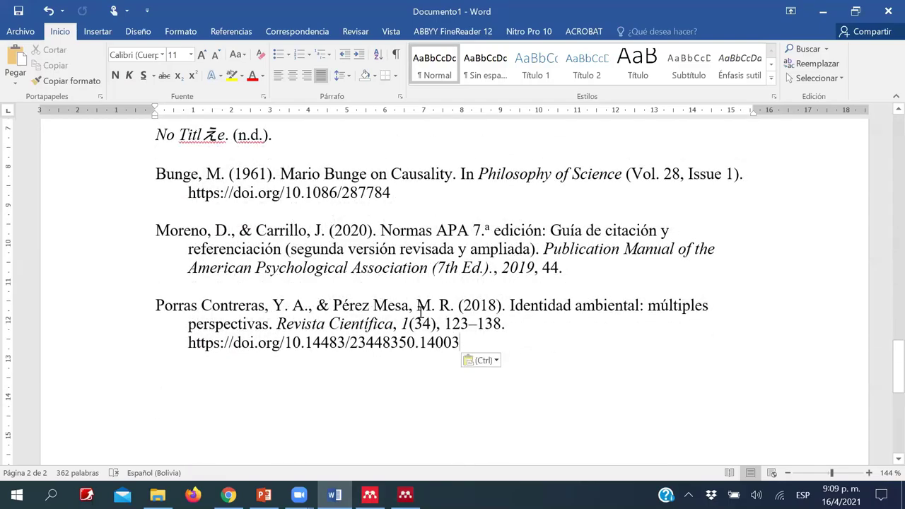
pyautogui.hotkey('ctrl', 'a')
pyautogui.scroll(10, 149, 254)
pyautogui.scroll(-5, 149, 254)
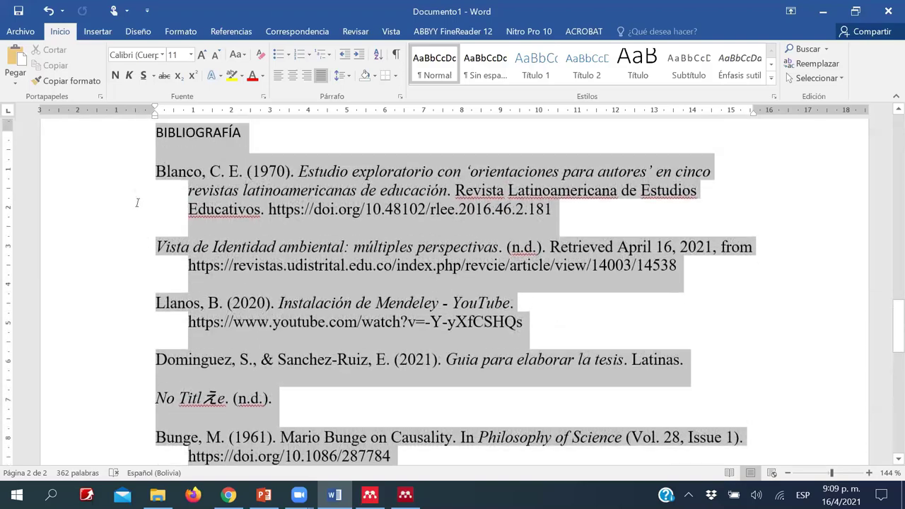
# - Sort the bibliography entries alphabetically in ascending order
pyautogui.click(135, 178)
pyautogui.click(375, 55)
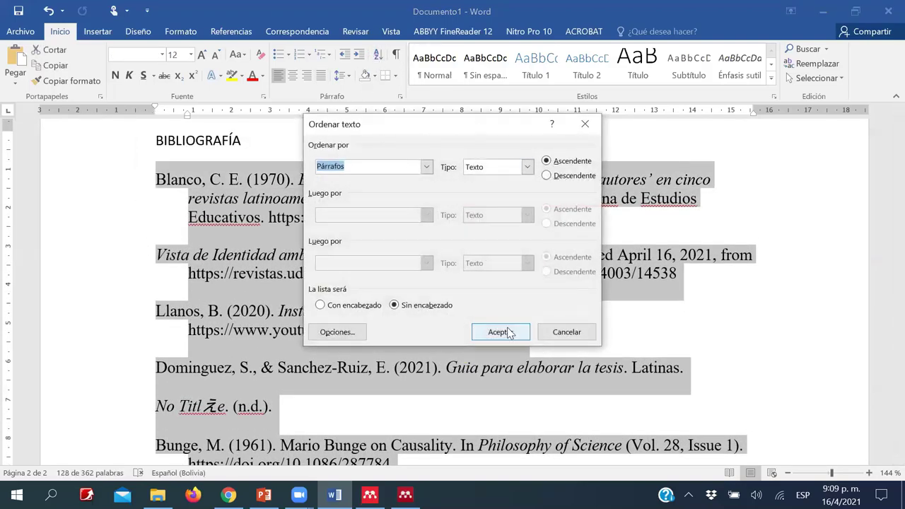
pyautogui.click(499, 331)
pyautogui.scroll(-3, 320, 291)
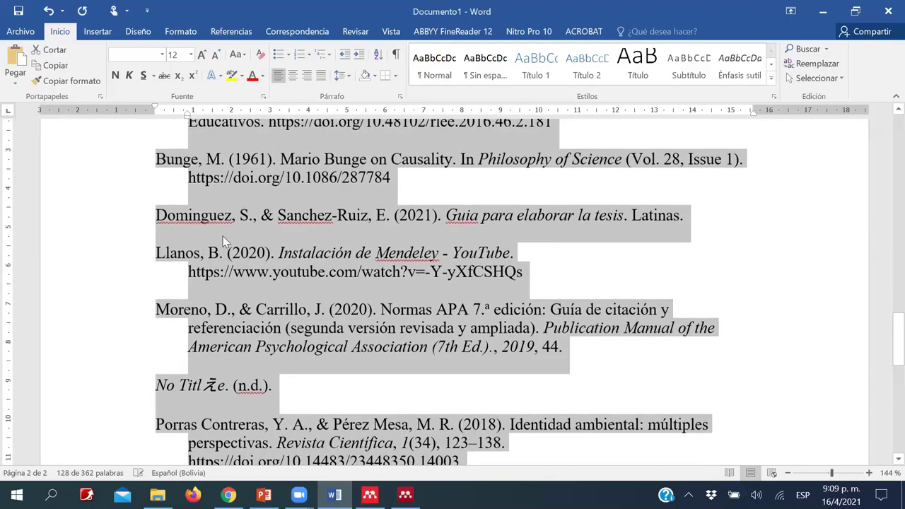
pyautogui.scroll(2, 223, 240)
pyautogui.click(168, 177)
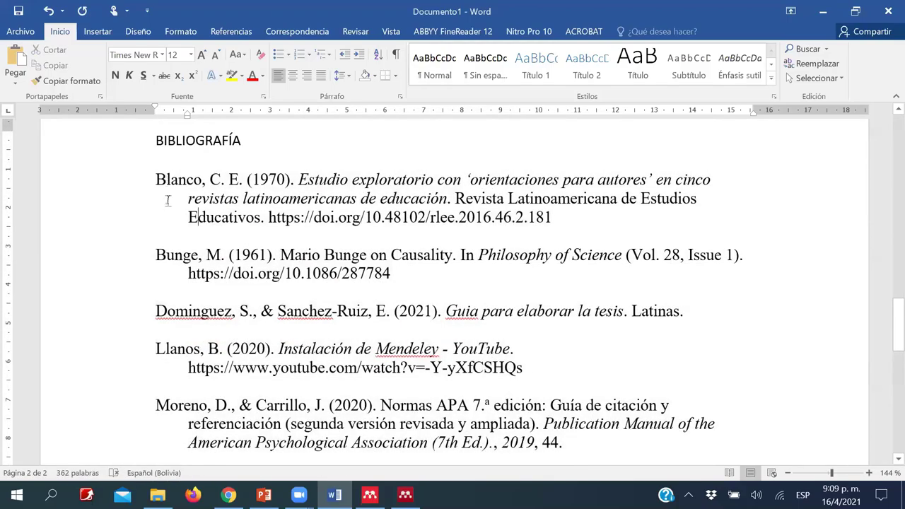
# - Review the sorted bibliography, then bring Mendeley forward and dismiss the PDF import offer
pyautogui.scroll(-3, 205, 294)
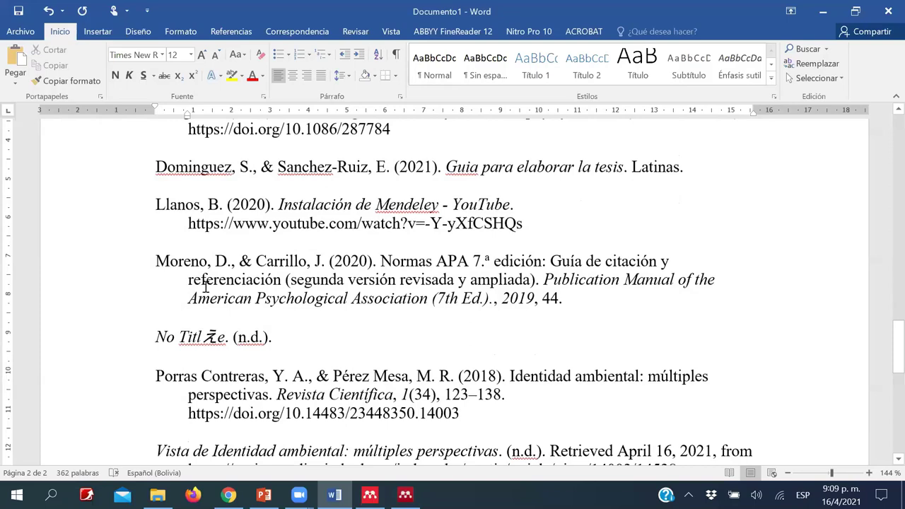
pyautogui.scroll(-2, 163, 272)
pyautogui.scroll(-3, 213, 376)
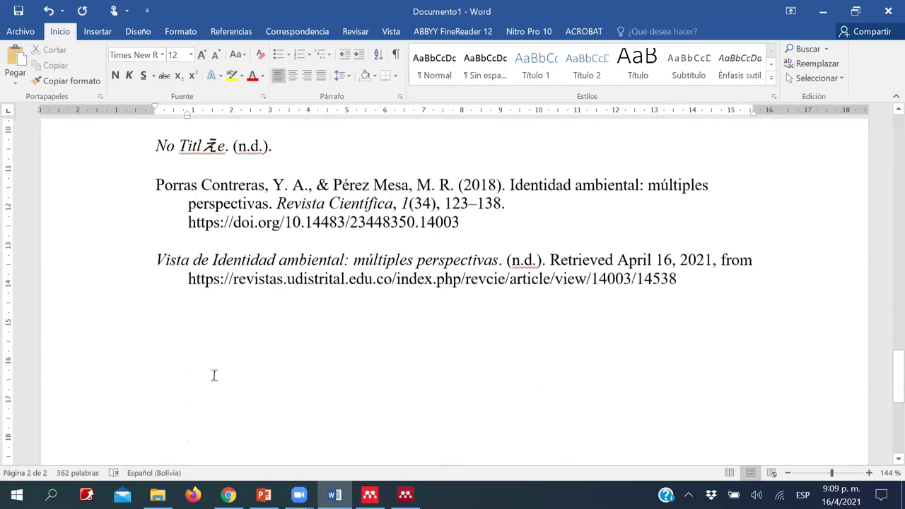
pyautogui.scroll(4, 215, 375)
pyautogui.scroll(3, 214, 375)
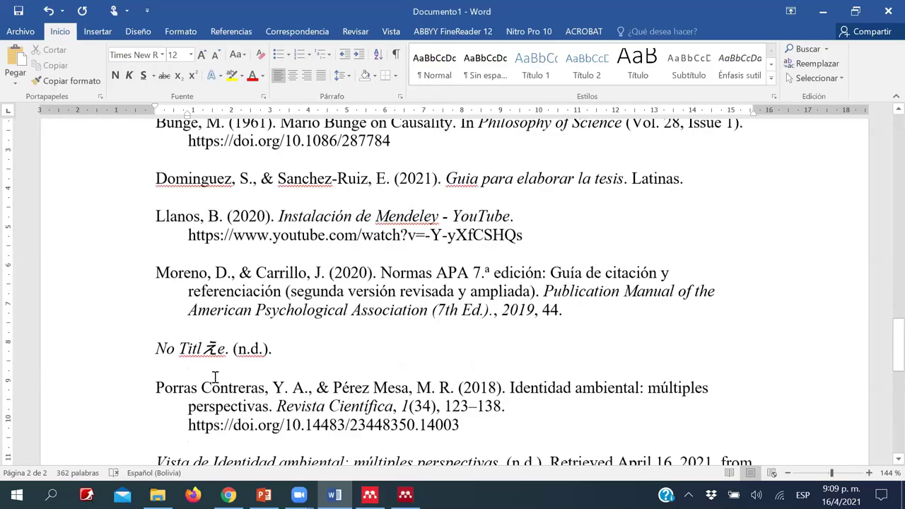
pyautogui.scroll(2, 212, 370)
pyautogui.scroll(5, 209, 352)
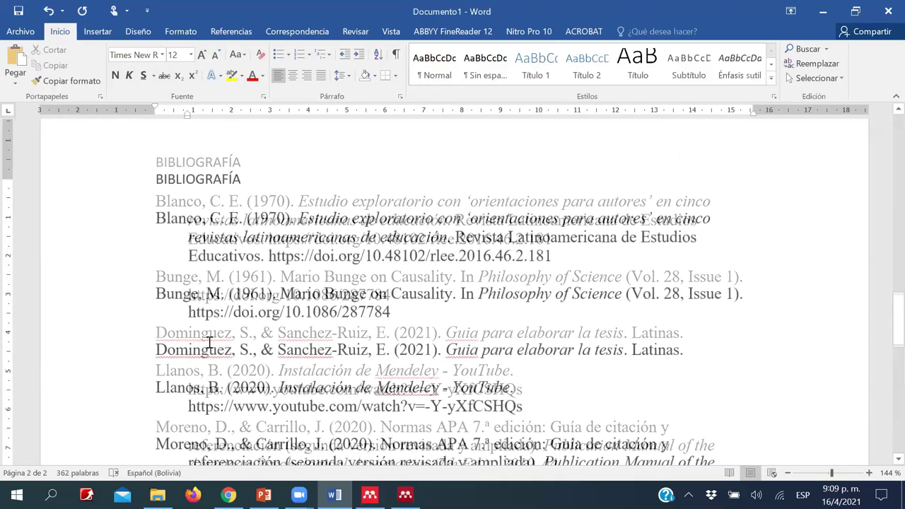
pyautogui.scroll(-4, 210, 351)
pyautogui.scroll(-1, 206, 349)
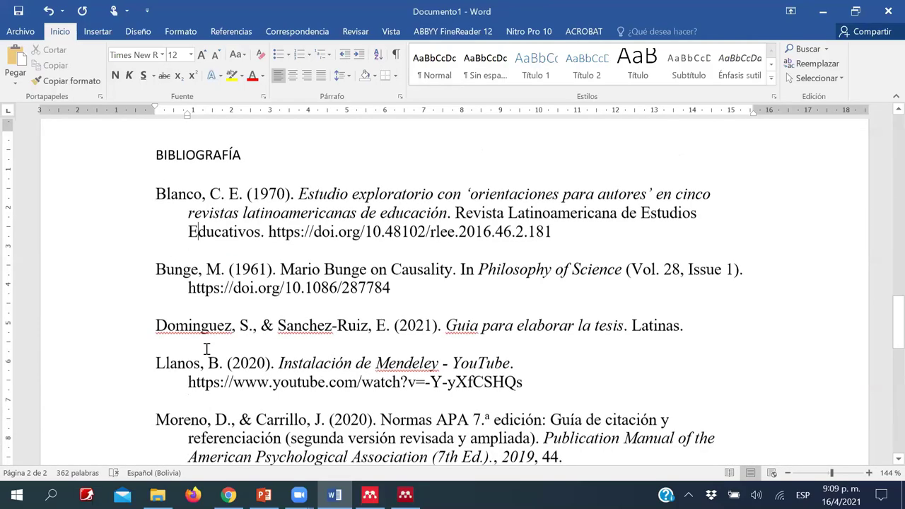
pyautogui.scroll(3, 208, 350)
pyautogui.scroll(-10, 207, 349)
pyautogui.scroll(12, 207, 347)
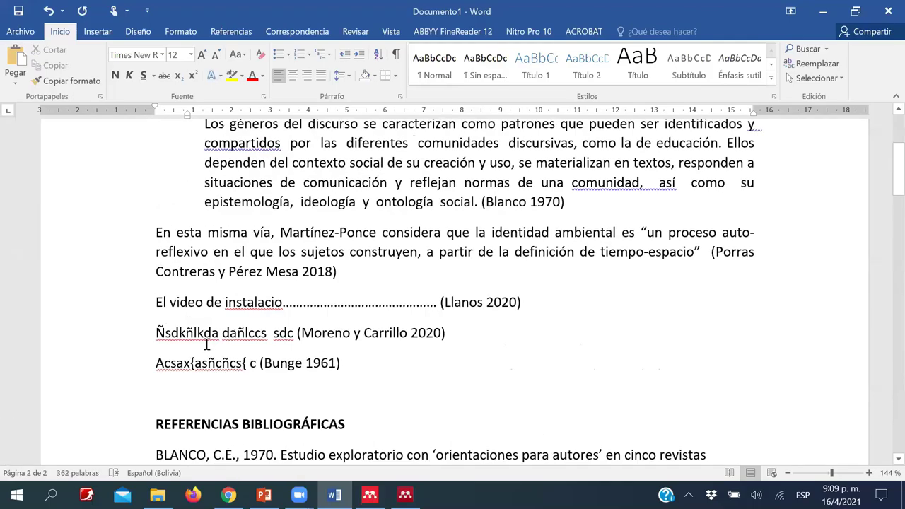
pyautogui.scroll(-6, 206, 344)
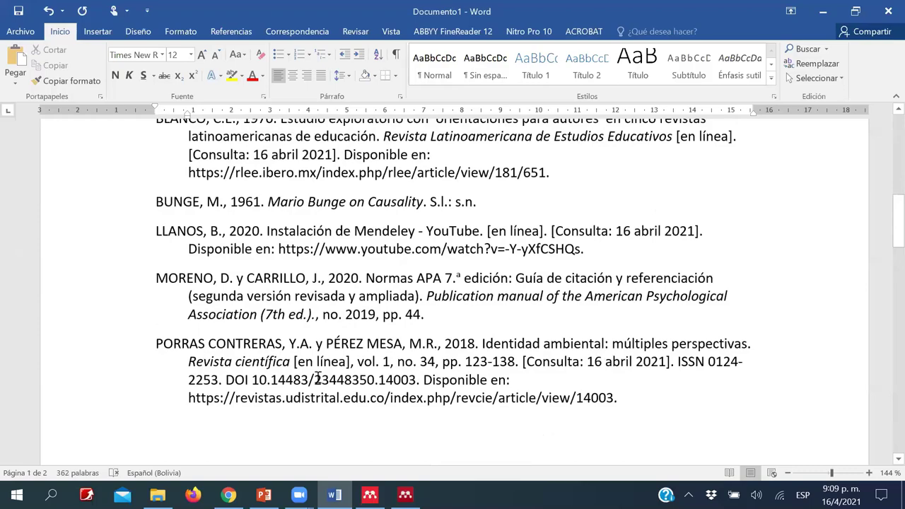
pyautogui.scroll(3, 316, 380)
pyautogui.scroll(-5, 303, 337)
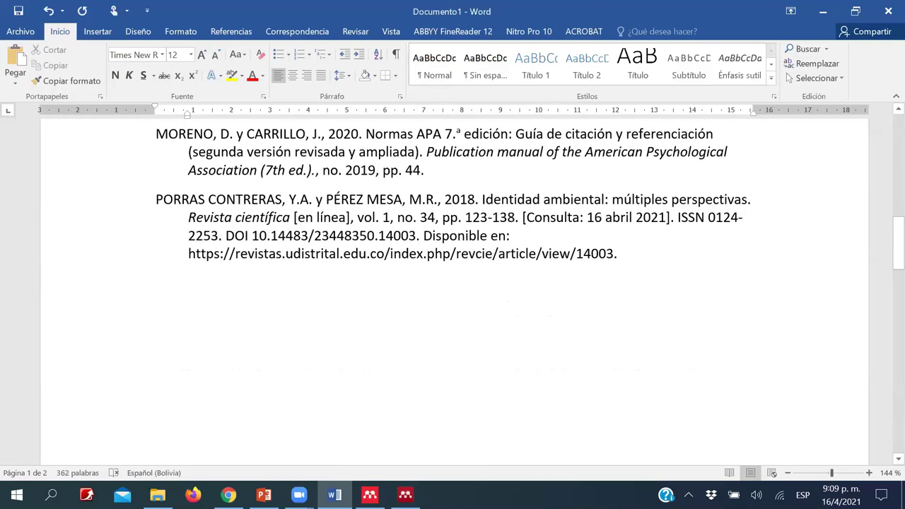
pyautogui.click(405, 495)
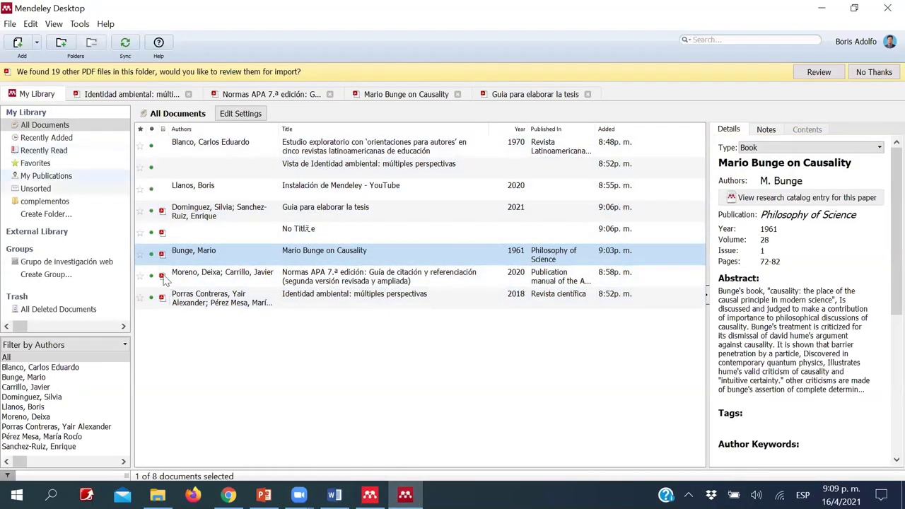
pyautogui.click(864, 73)
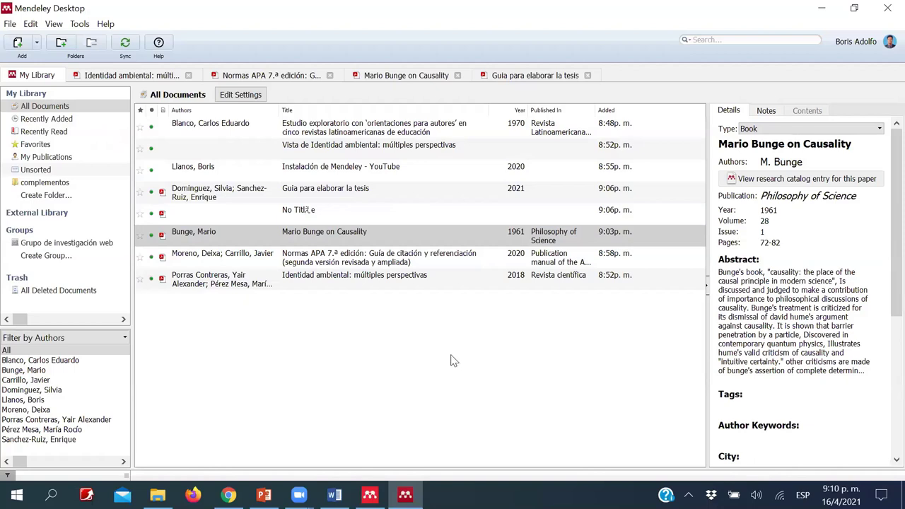
# - Start a manually entered reference in Mendeley with type Book
pyautogui.click(37, 44)
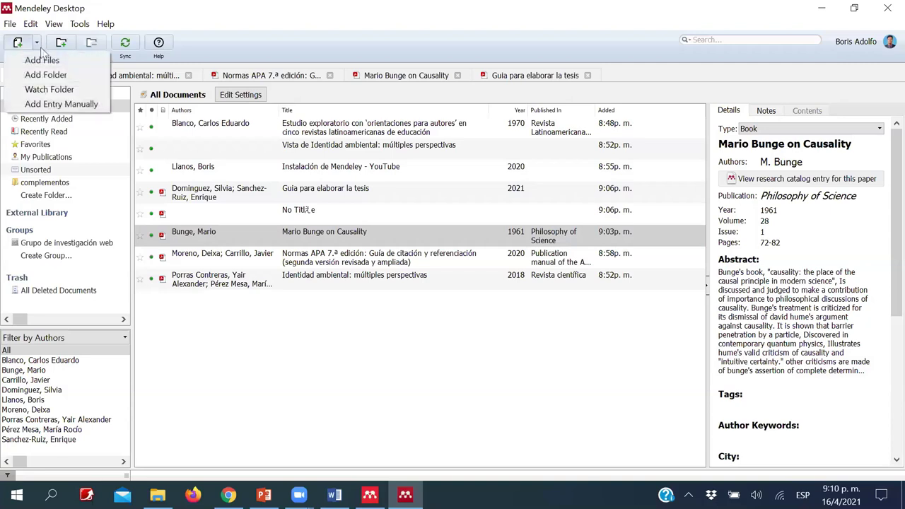
pyautogui.click(66, 104)
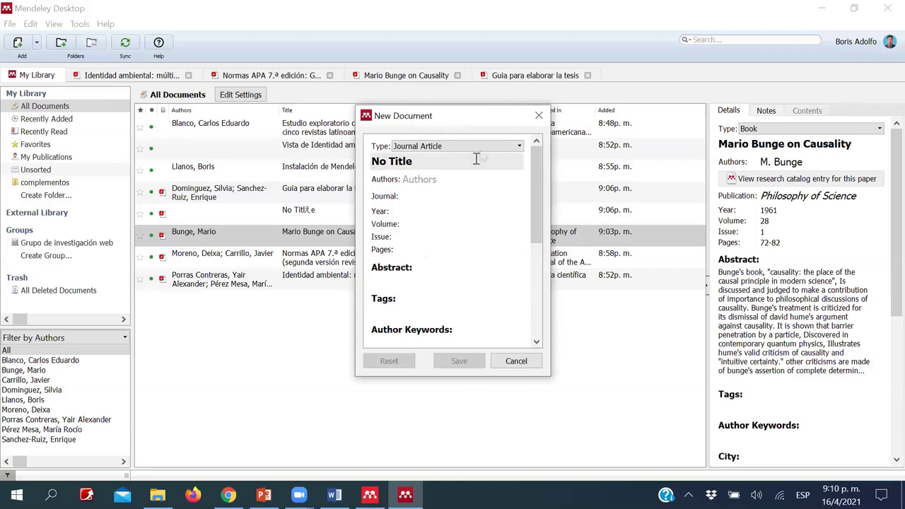
pyautogui.click(519, 146)
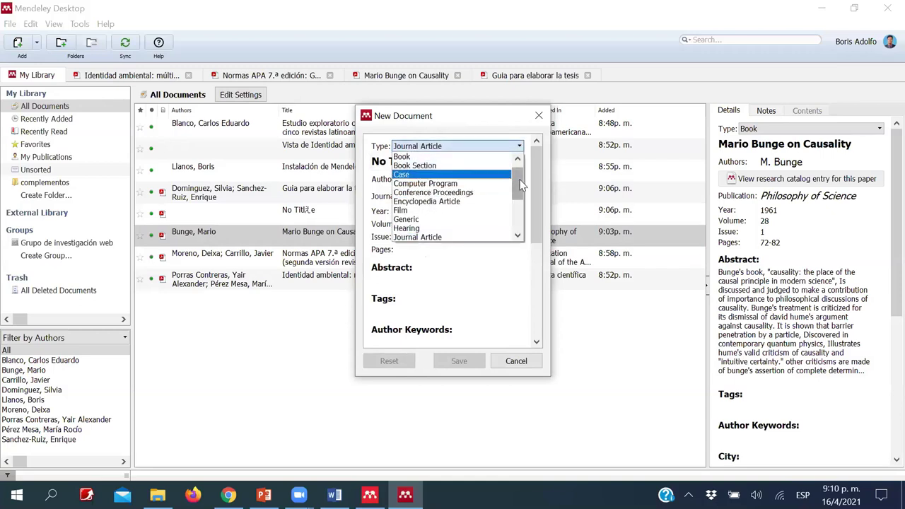
pyautogui.click(460, 157)
# - Enter title 'Investigación de mercados', author J. Castro, year 2000 and 132 pages
pyautogui.click(375, 161)
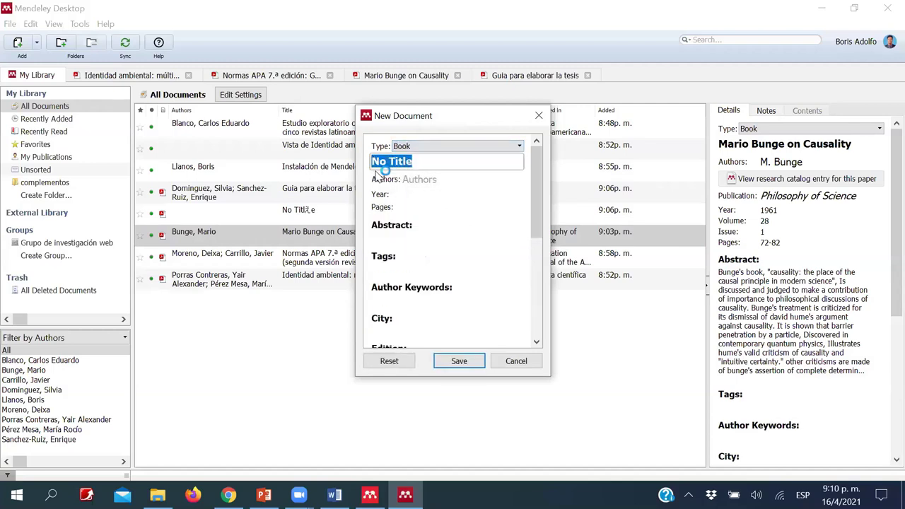
pyautogui.write('Inve')
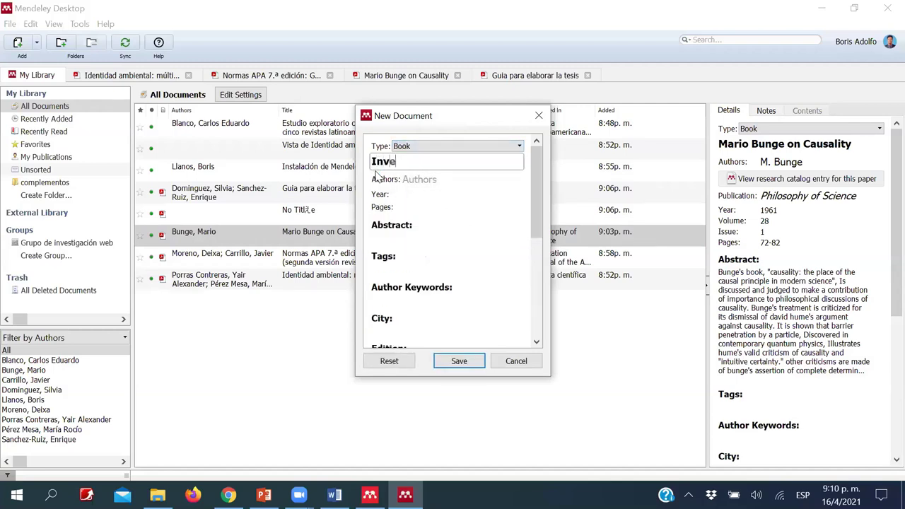
pyautogui.write('stigación de mercados')
pyautogui.click(428, 178)
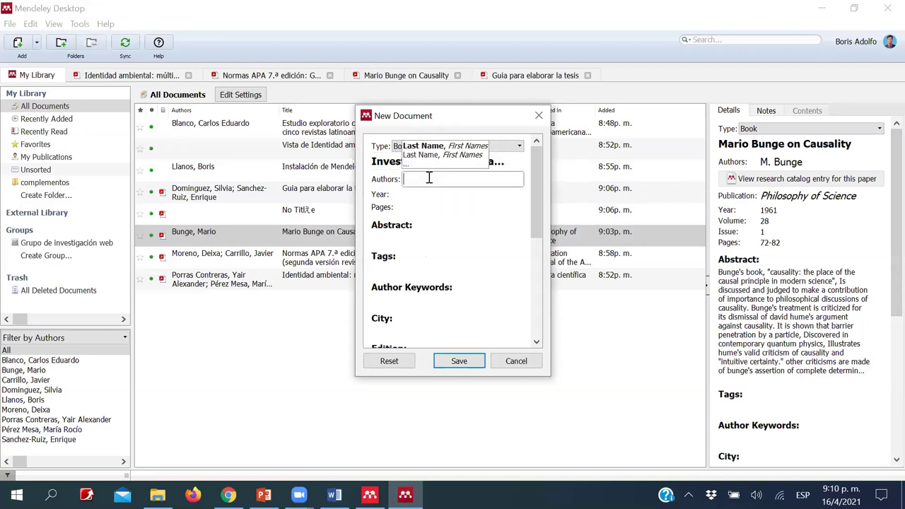
pyautogui.write('J')
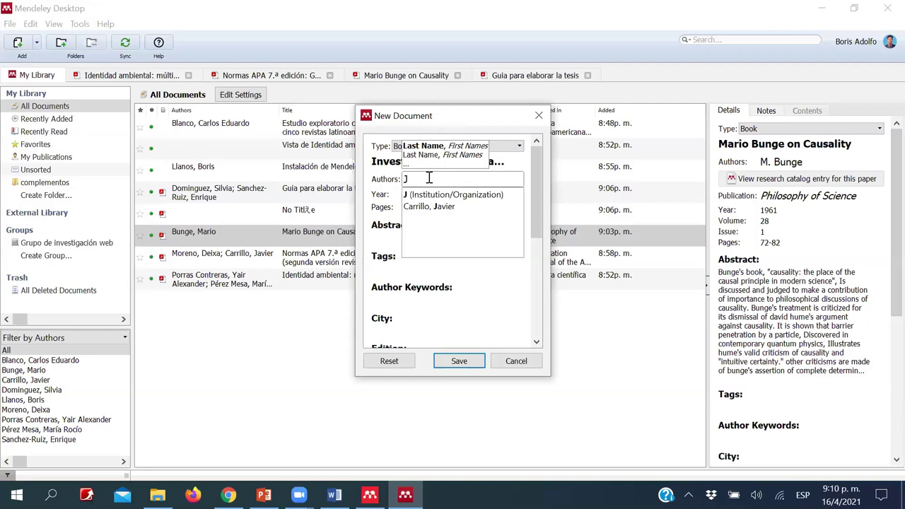
pyautogui.write('an')
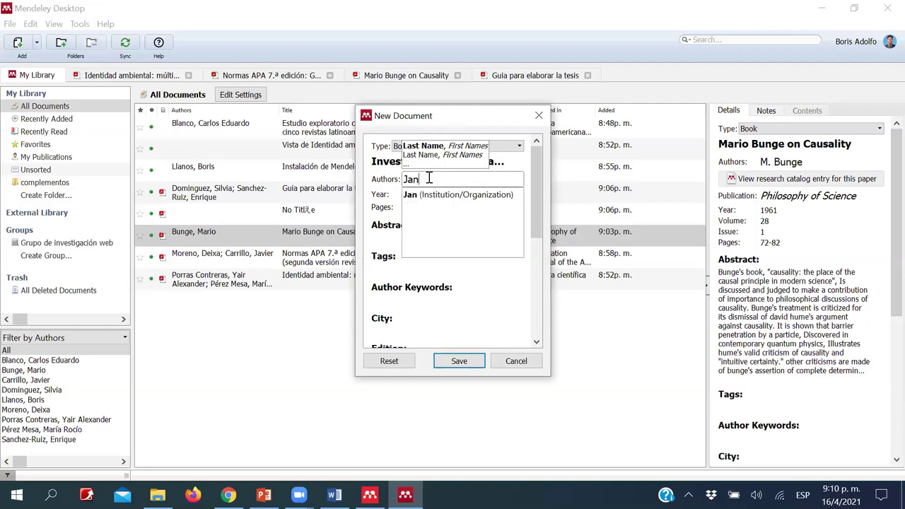
pyautogui.write('y C')
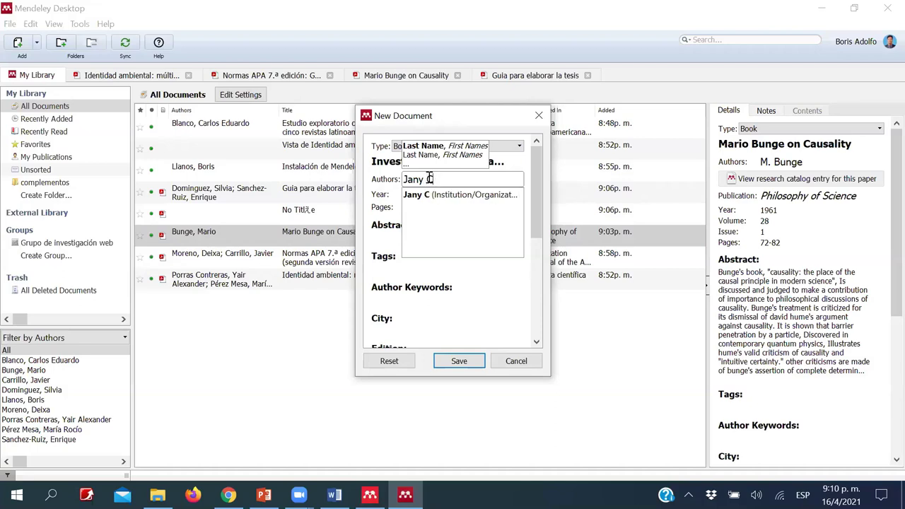
pyautogui.press('BackSpace')
pyautogui.press('BackSpace')
pyautogui.write(', CAs')
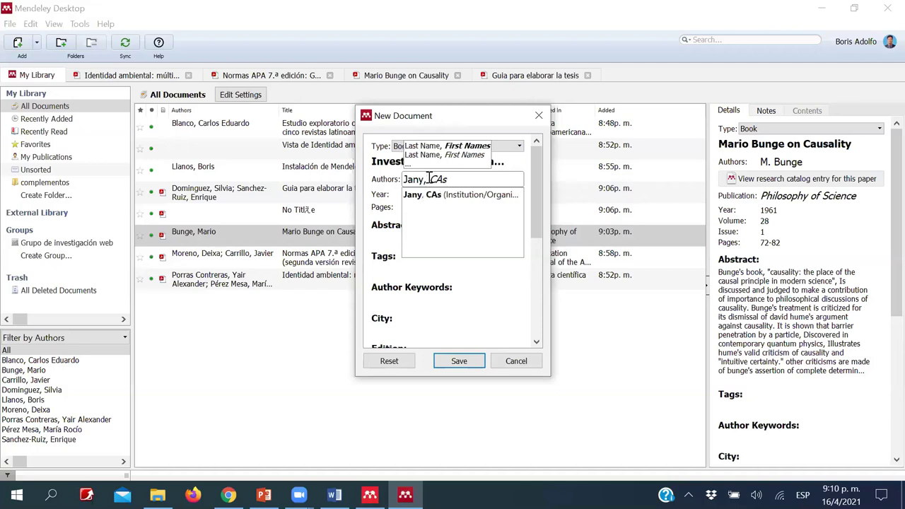
pyautogui.hotkey('ctrl', 'a')
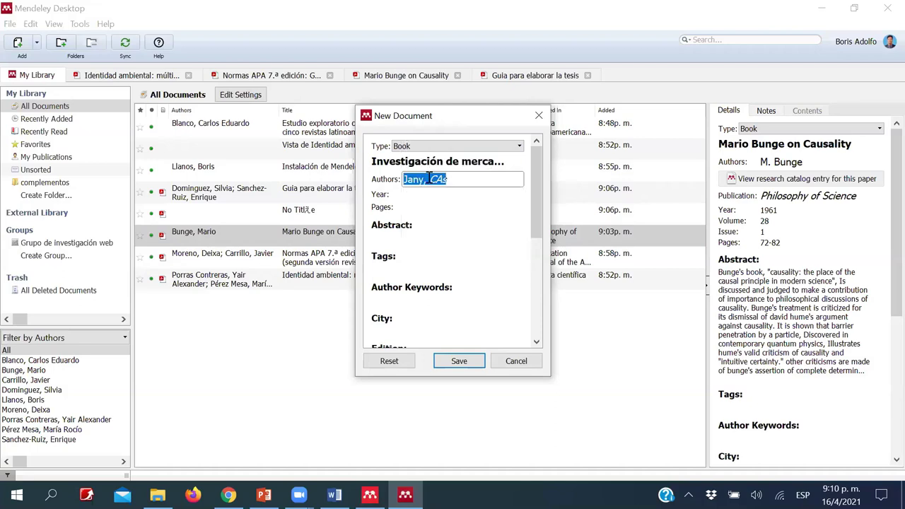
pyautogui.write('Castro, ')
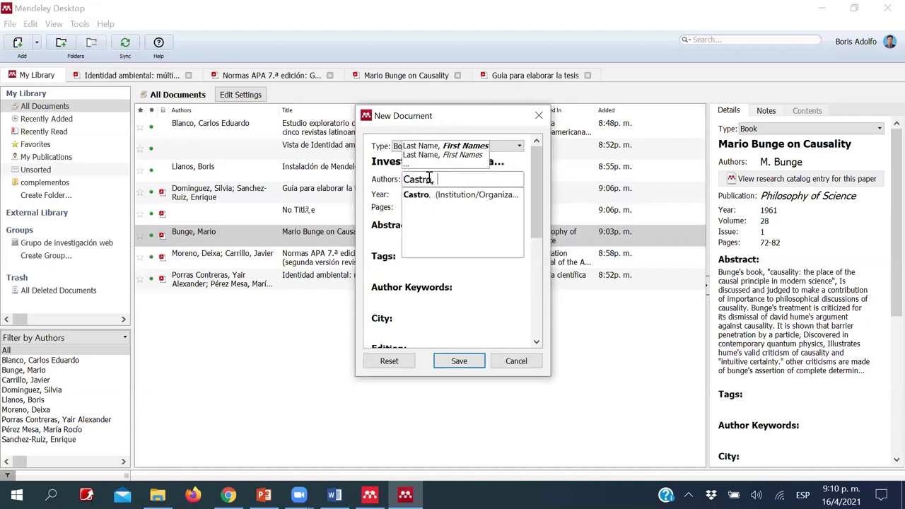
pyautogui.write('JAny')
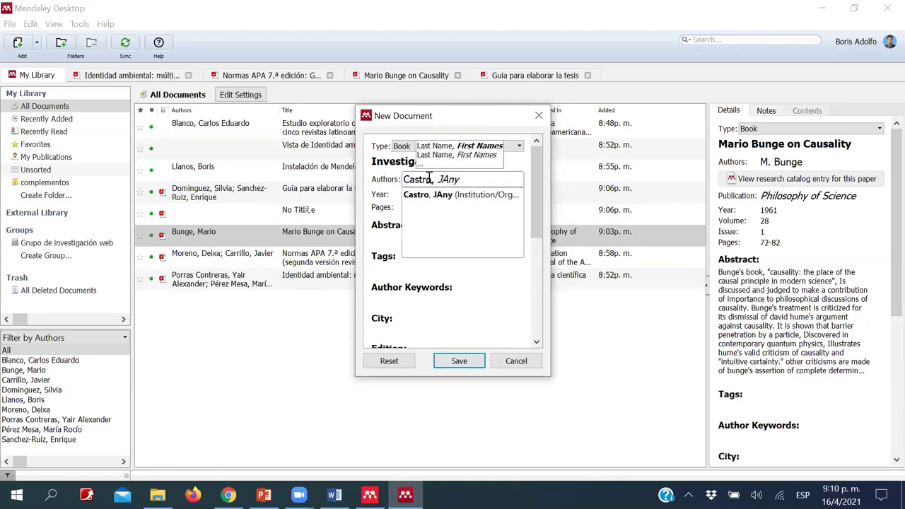
pyautogui.click(406, 194)
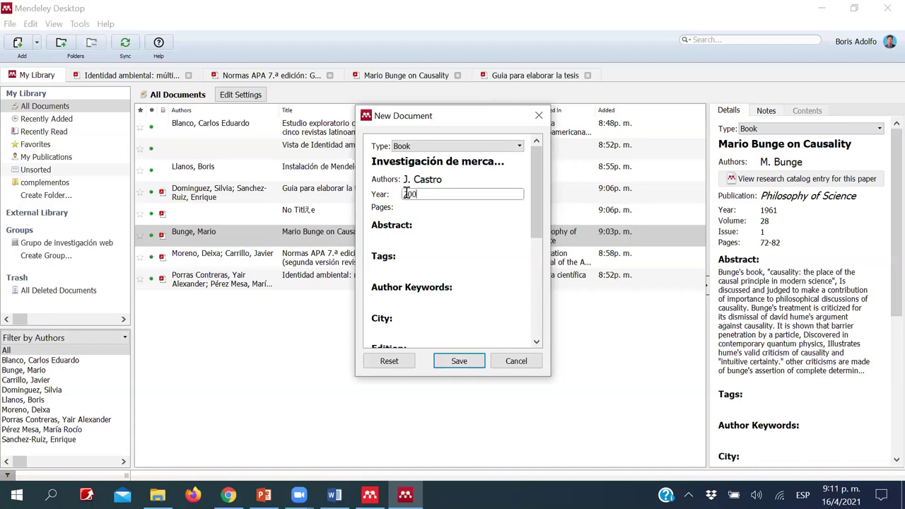
pyautogui.write('2000')
pyautogui.click(418, 207)
pyautogui.write('132')
# - Fill in city Bogota, edition 1 and publisher MacGraw for the Castro book
pyautogui.scroll(-1, 409, 242)
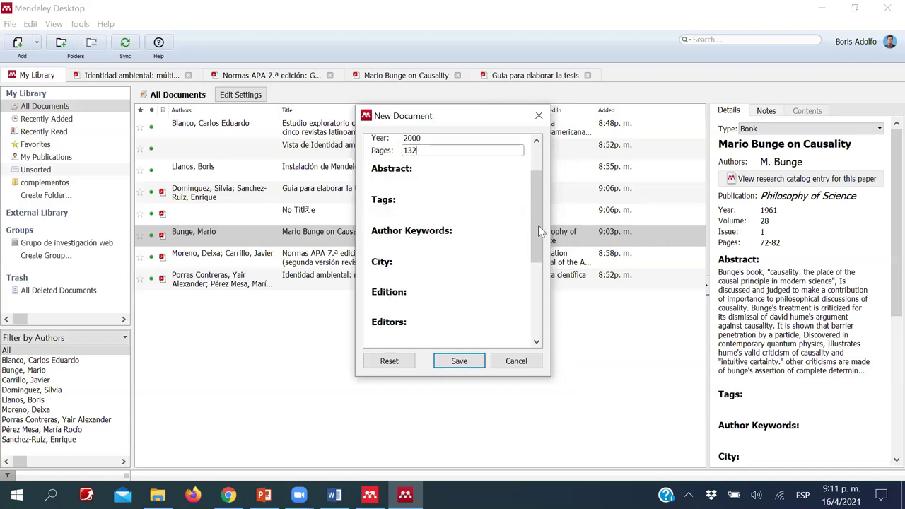
pyautogui.scroll(-2, 535, 233)
pyautogui.click(430, 196)
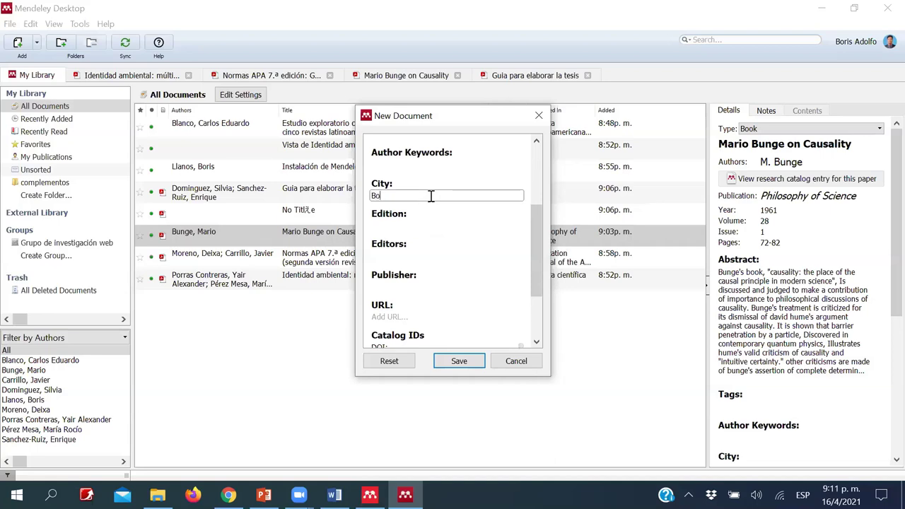
pyautogui.click(413, 225)
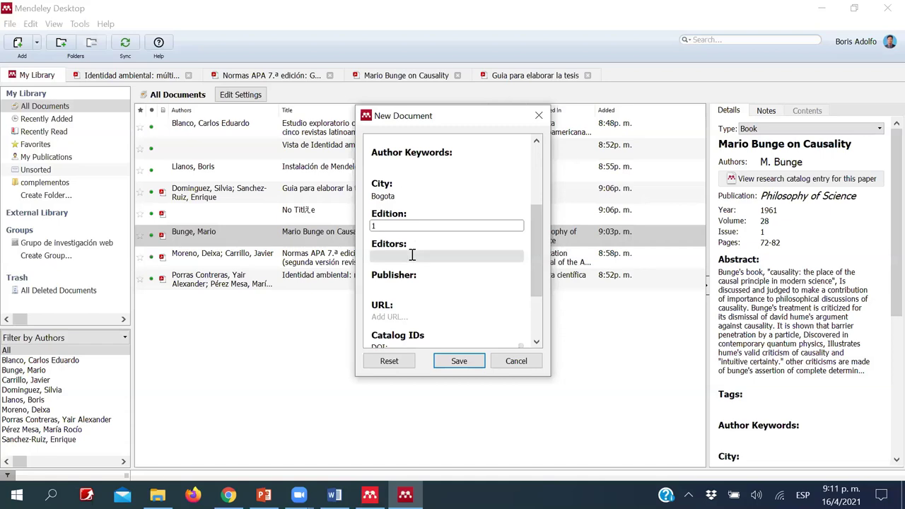
pyautogui.click(412, 253)
pyautogui.click(408, 287)
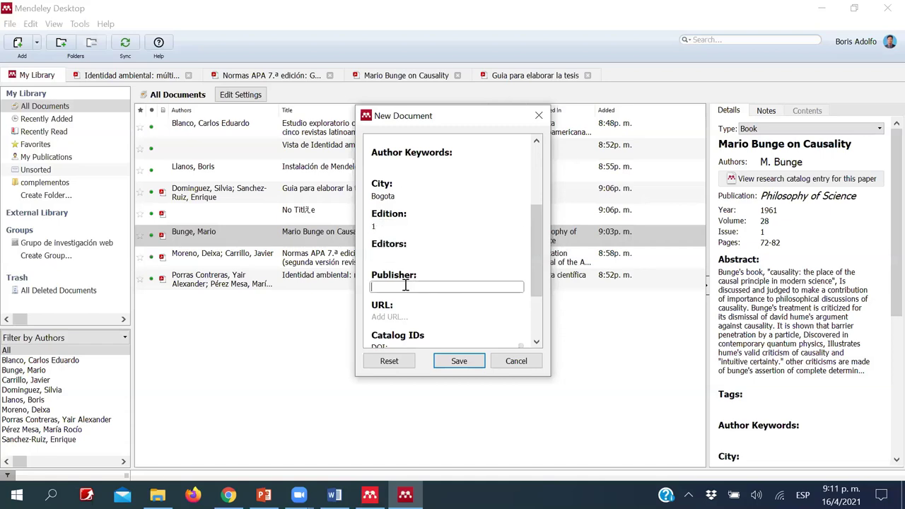
pyautogui.scroll(-1, 407, 285)
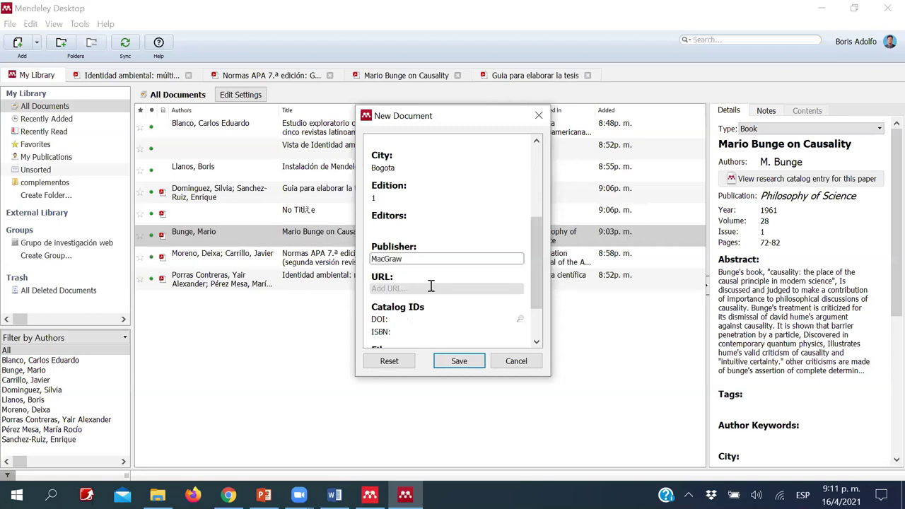
pyautogui.scroll(-1, 431, 283)
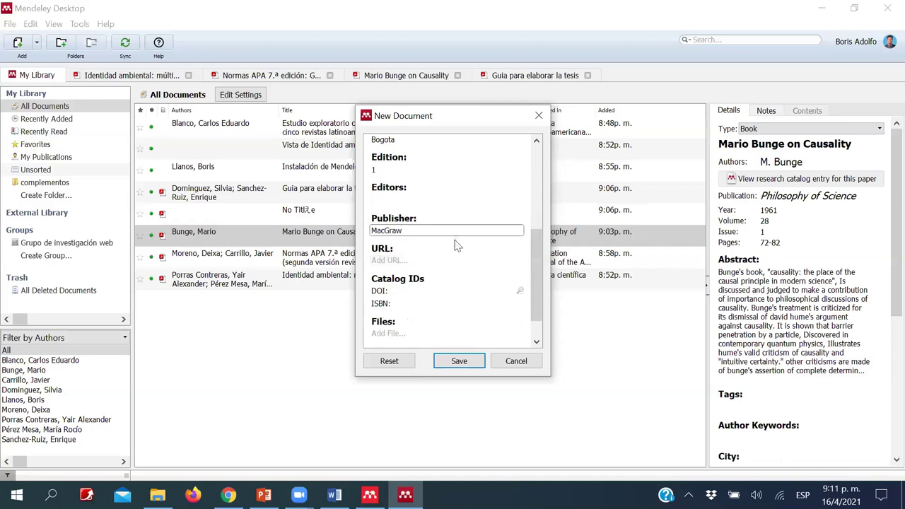
pyautogui.scroll(-1, 454, 272)
# - Add the book's ISBN and save the Castro book to My Library
pyautogui.click(418, 269)
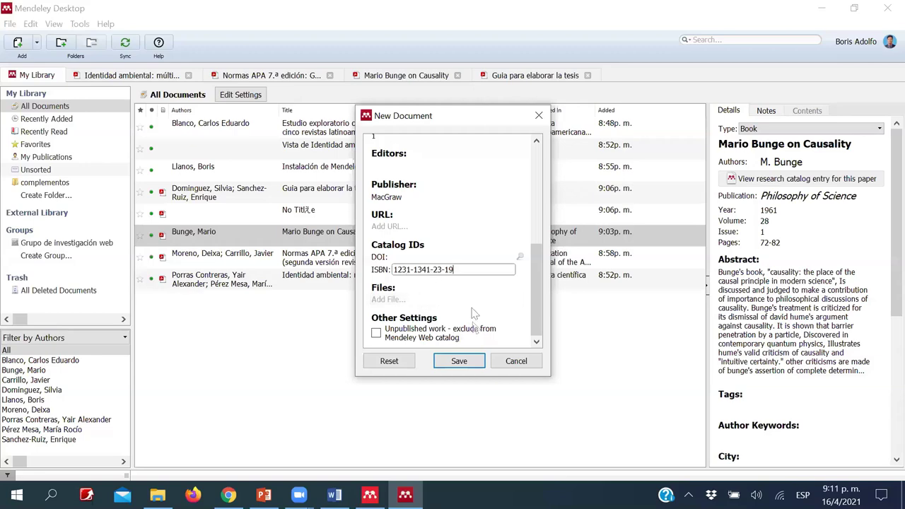
pyautogui.click(457, 361)
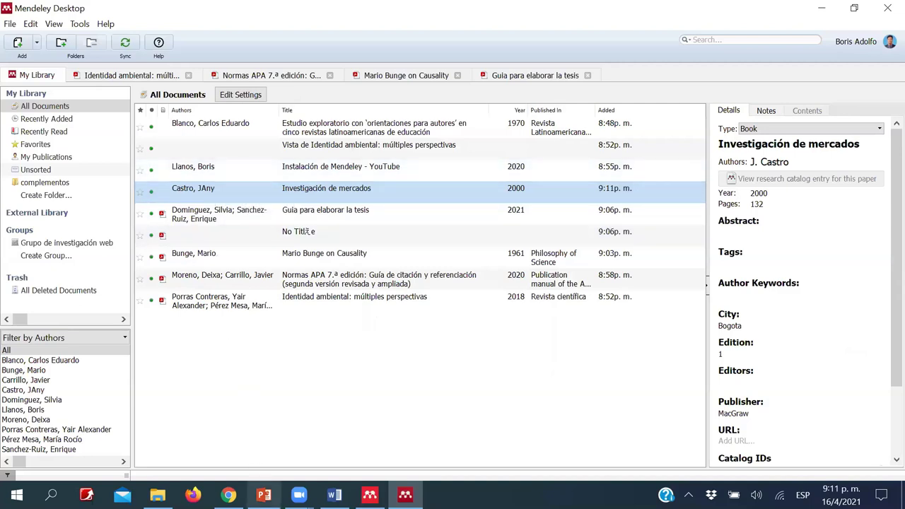
pyautogui.click(334, 495)
# - Insert the Mendeley citation (Castro 2000) on a new line after the Bunge-cited line
pyautogui.scroll(15, 285, 264)
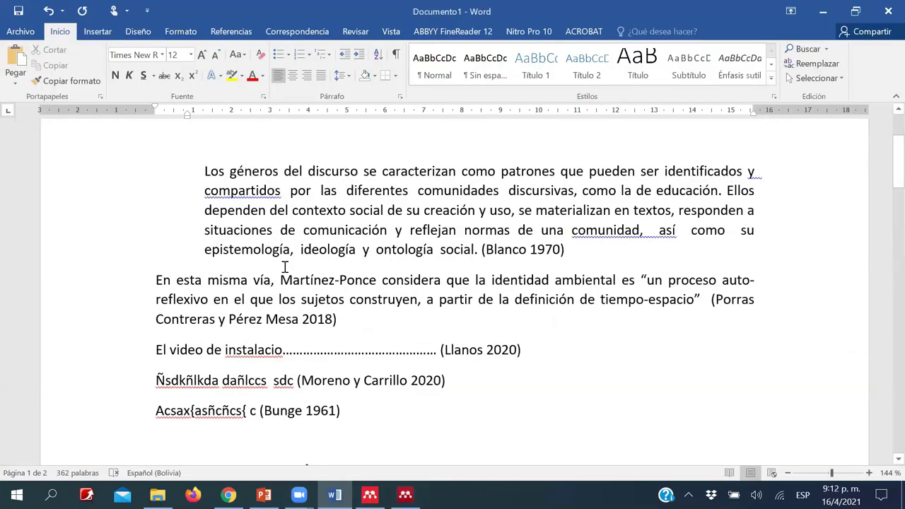
pyautogui.scroll(-7, 243, 187)
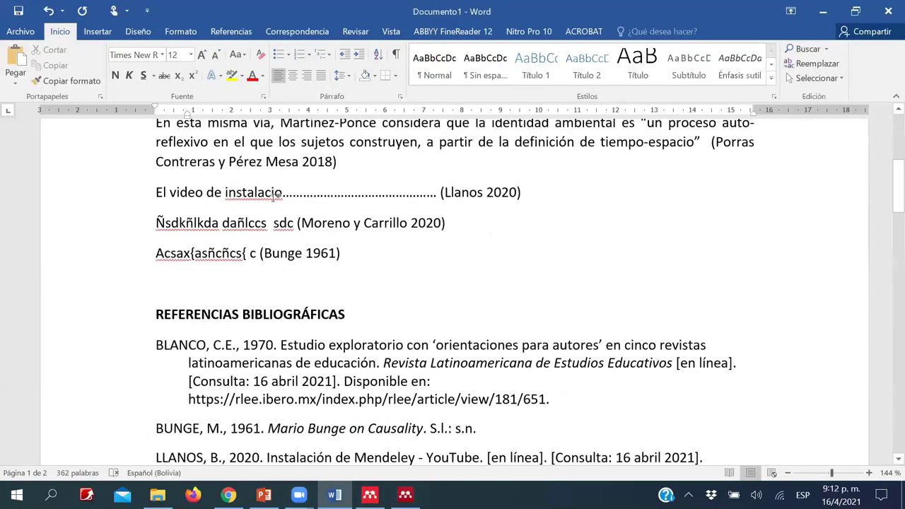
pyautogui.click(244, 189)
pyautogui.write('XñlCñzxclñ')
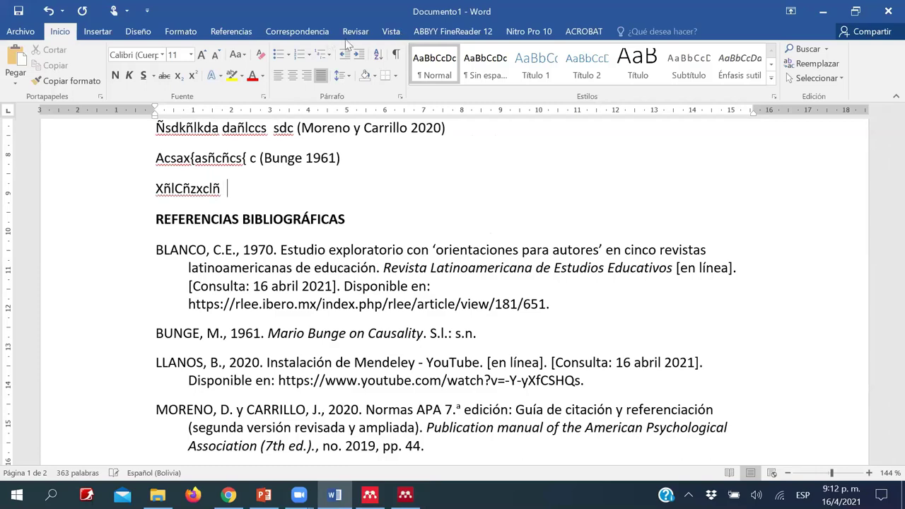
pyautogui.click(236, 31)
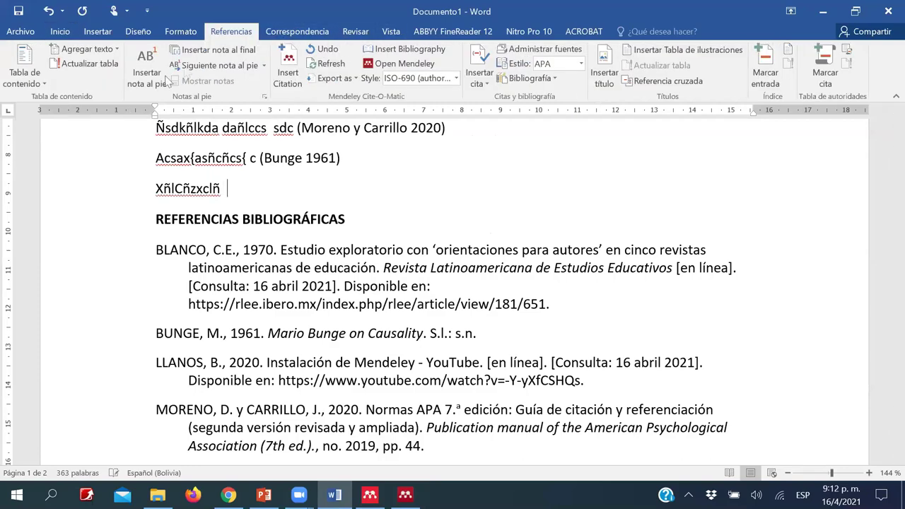
pyautogui.click(288, 58)
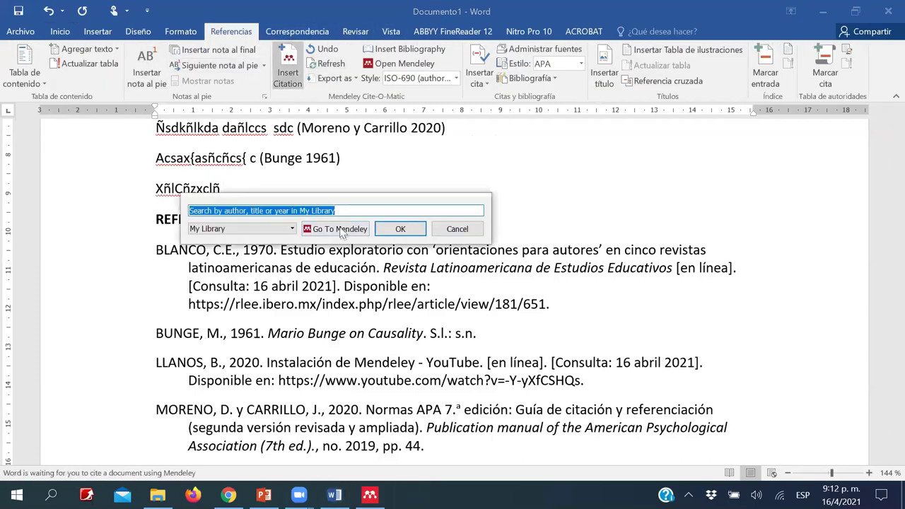
pyautogui.click(325, 228)
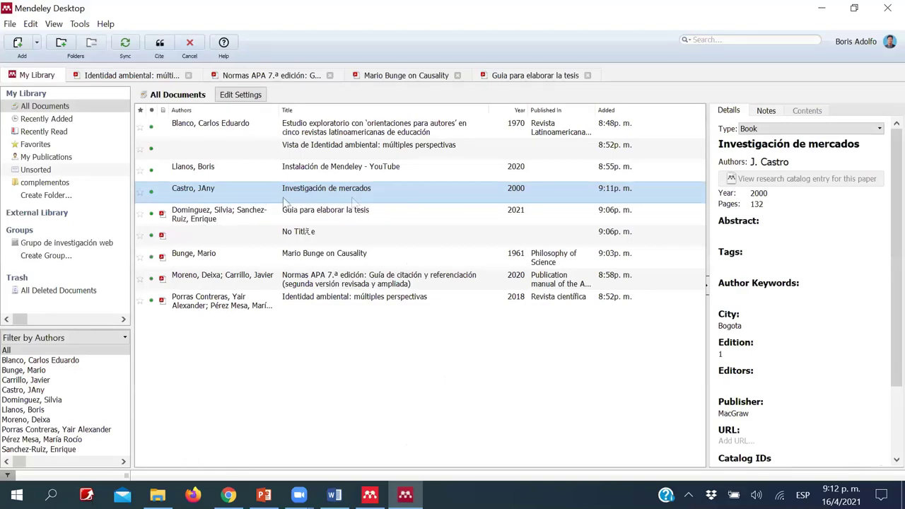
pyautogui.click(159, 44)
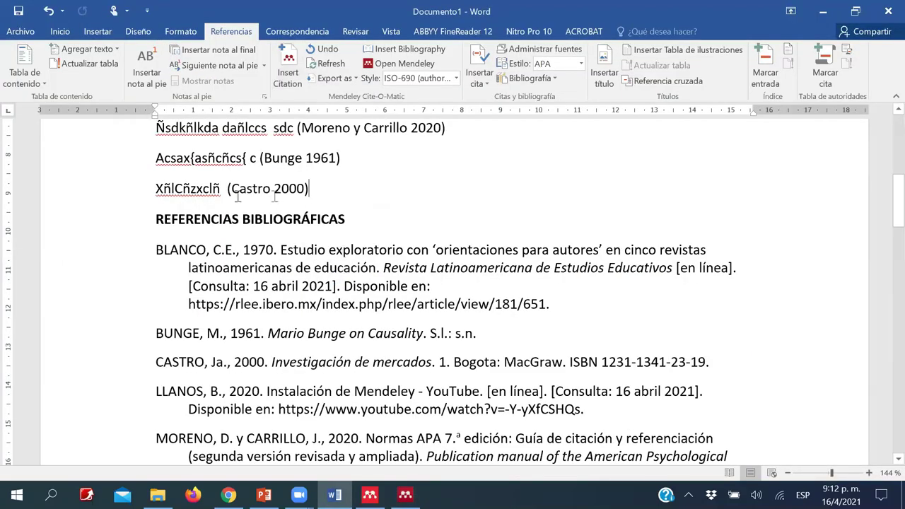
# - Check the new CASTRO, Ja., 2000 entry in the bibliography, then switch to the browser
pyautogui.scroll(-5, 282, 192)
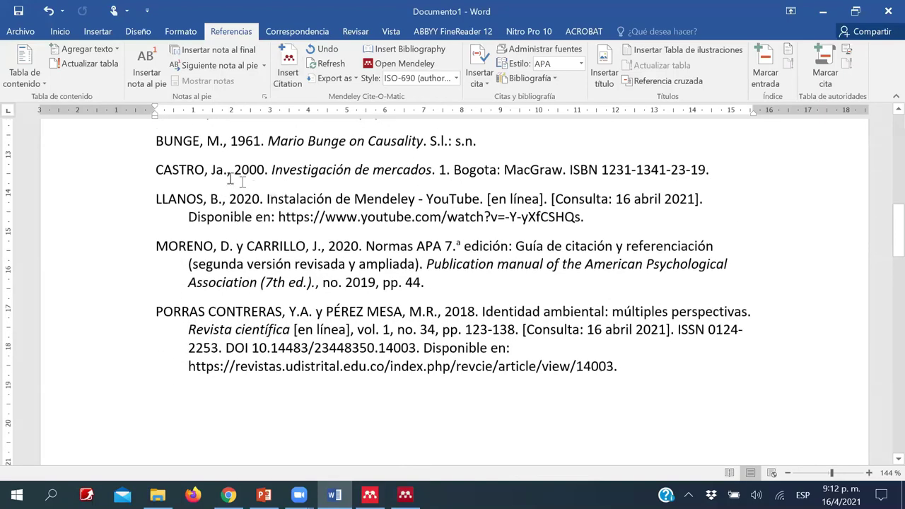
pyautogui.click(81, 181)
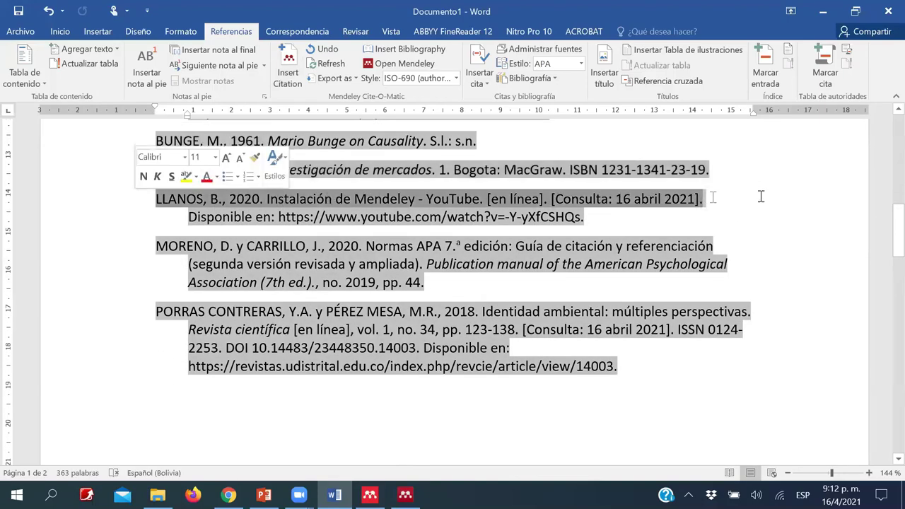
pyautogui.click(96, 170)
pyautogui.click(101, 178)
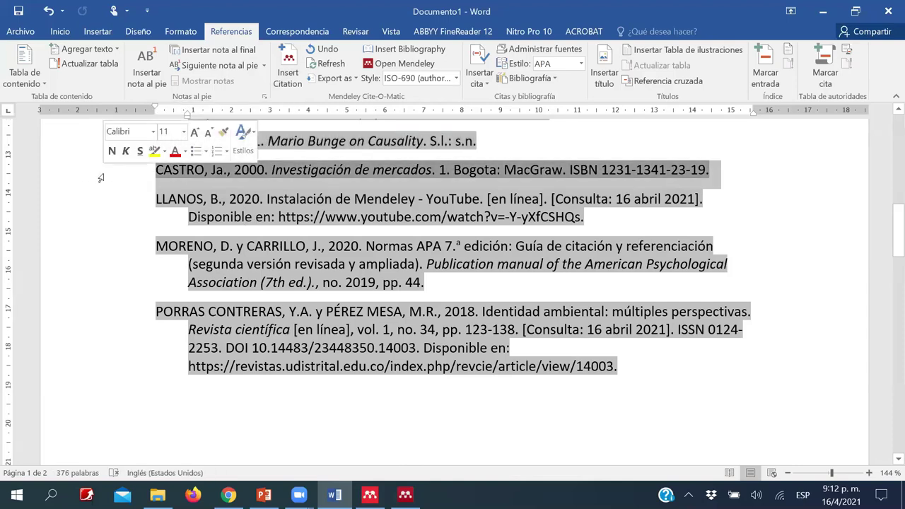
pyautogui.click(733, 264)
pyautogui.scroll(-2, 390, 285)
pyautogui.scroll(3, 390, 284)
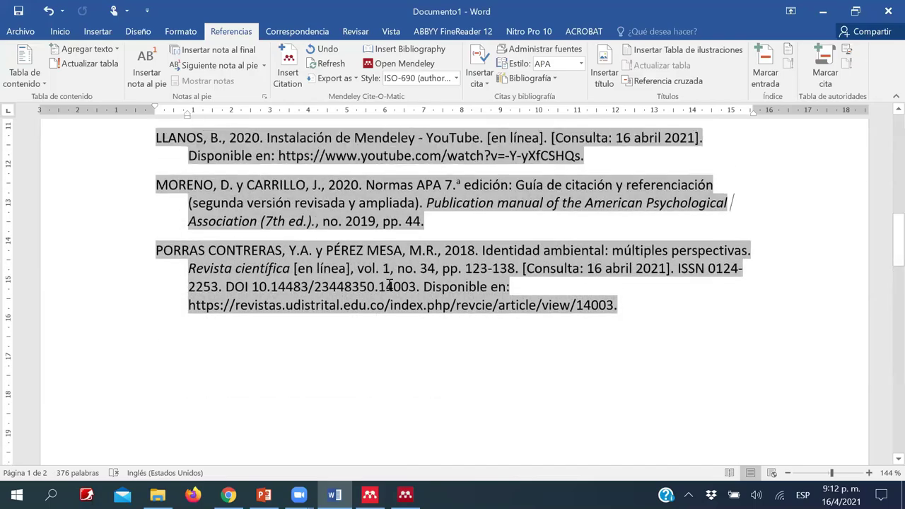
pyautogui.scroll(5, 390, 285)
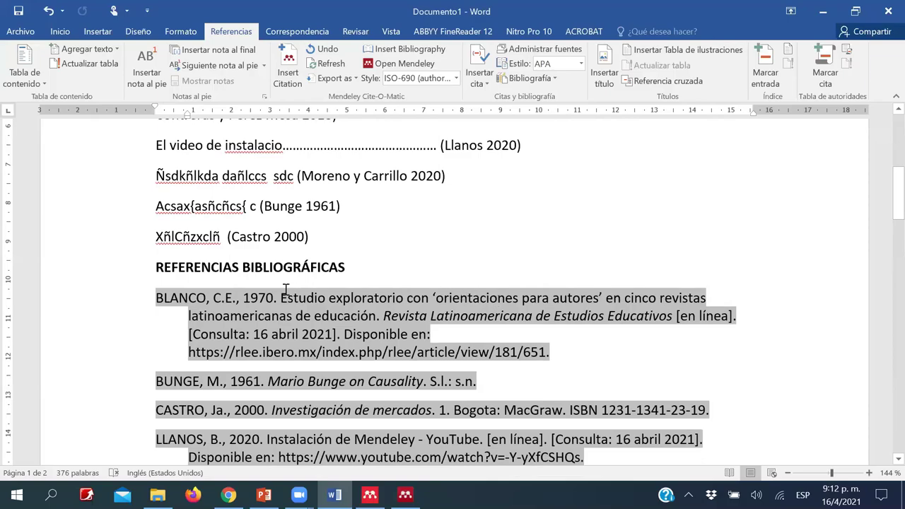
pyautogui.scroll(-4, 286, 288)
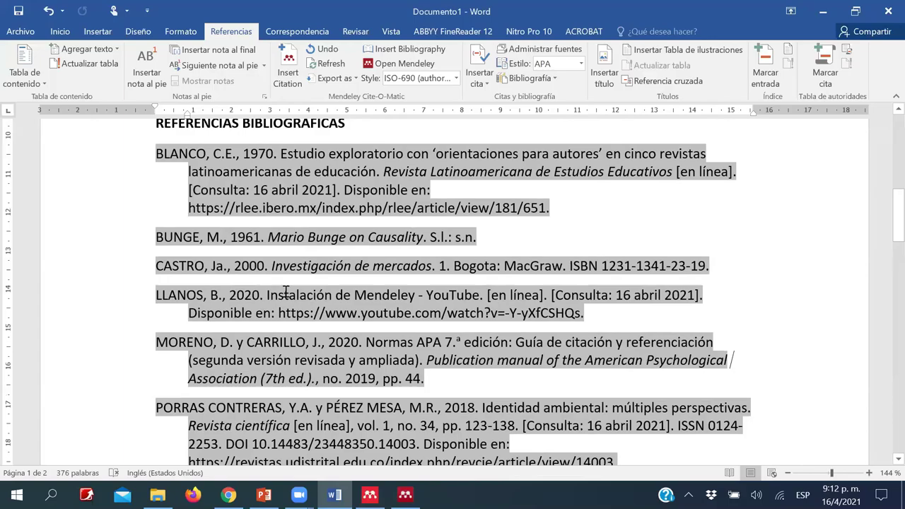
pyautogui.scroll(10, 285, 292)
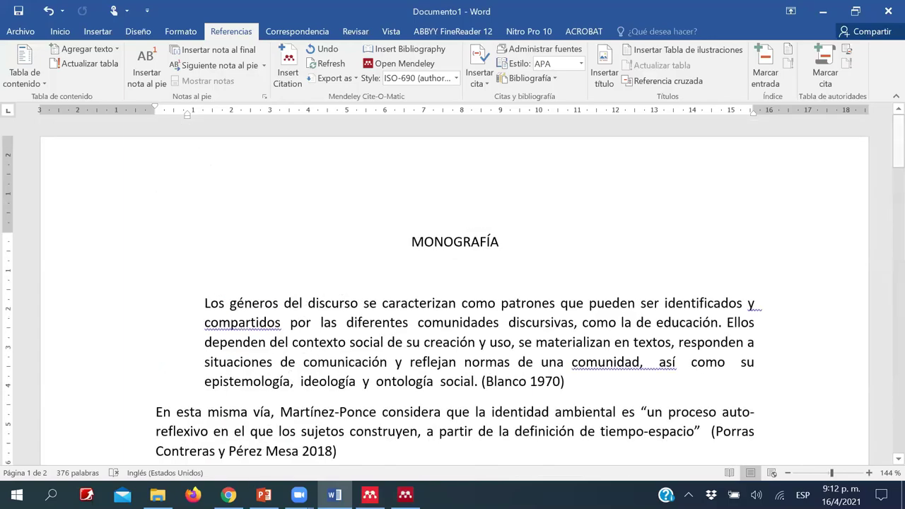
pyautogui.moveTo(228, 495)
pyautogui.click(261, 402)
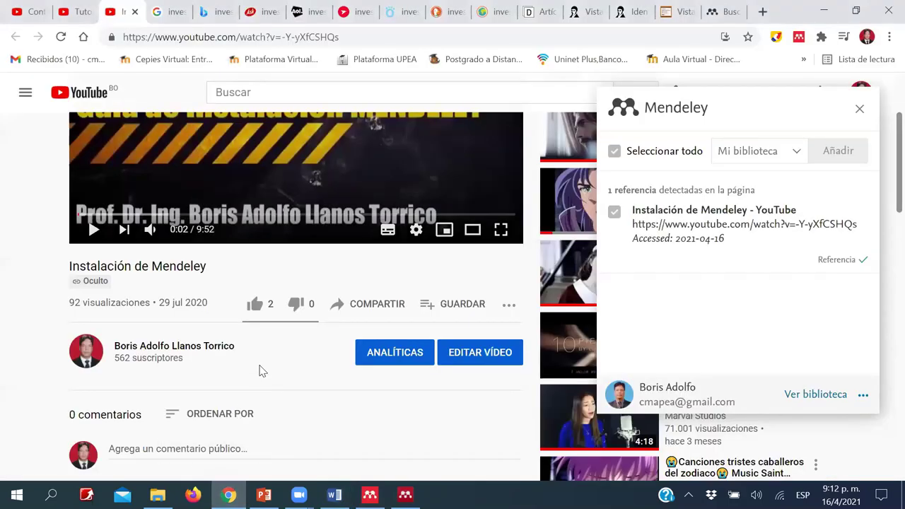
# - Play the Tutorial MENDELEY video briefly in Chrome, then return to Mendeley Desktop
pyautogui.scroll(2, 262, 367)
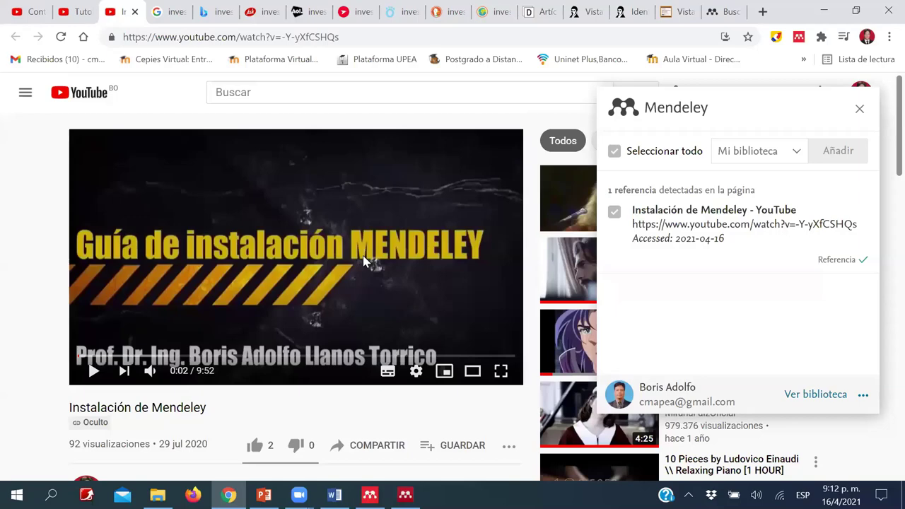
pyautogui.click(77, 11)
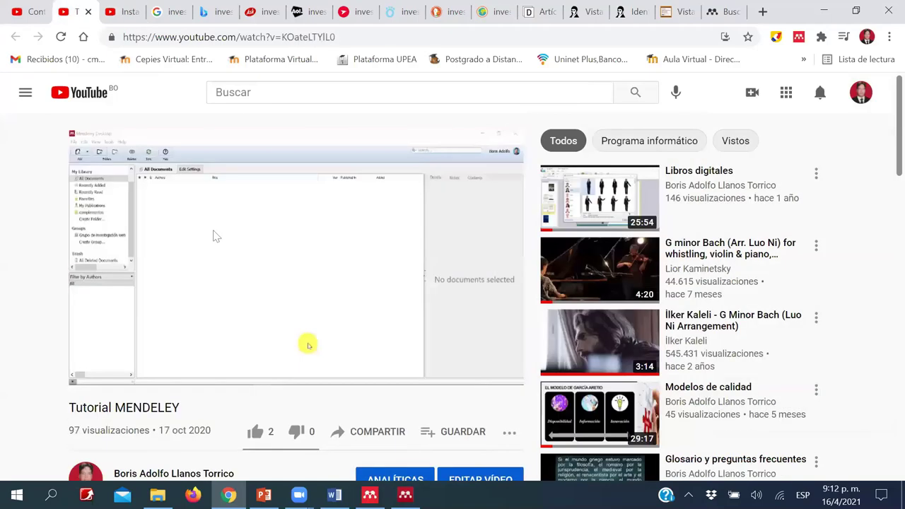
pyautogui.click(229, 301)
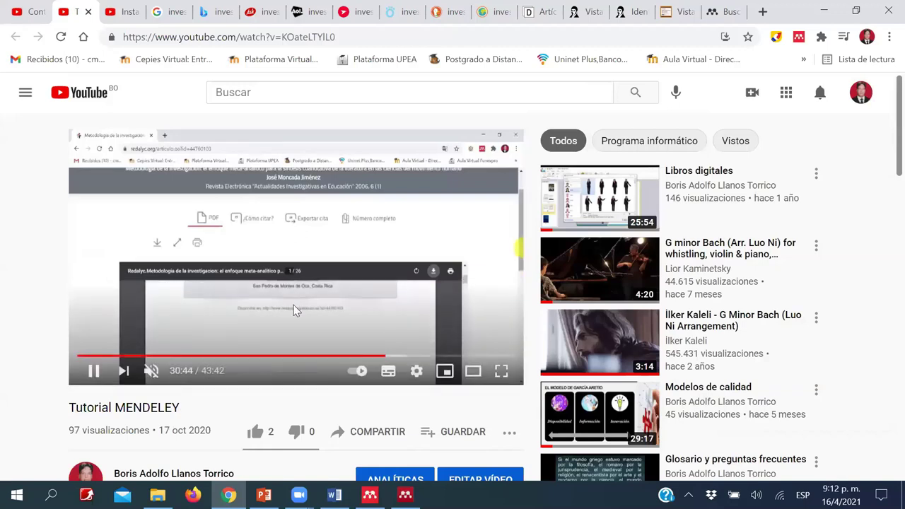
pyautogui.scroll(-1, 311, 304)
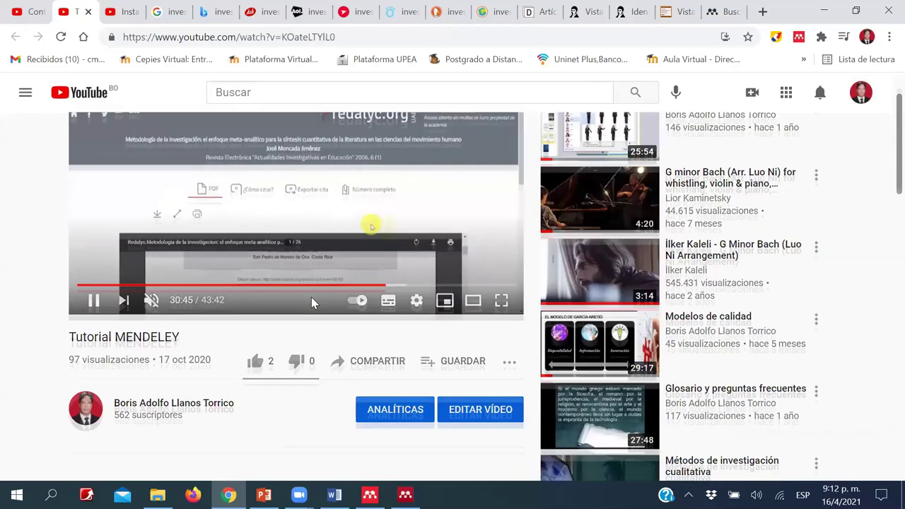
pyautogui.scroll(1, 340, 285)
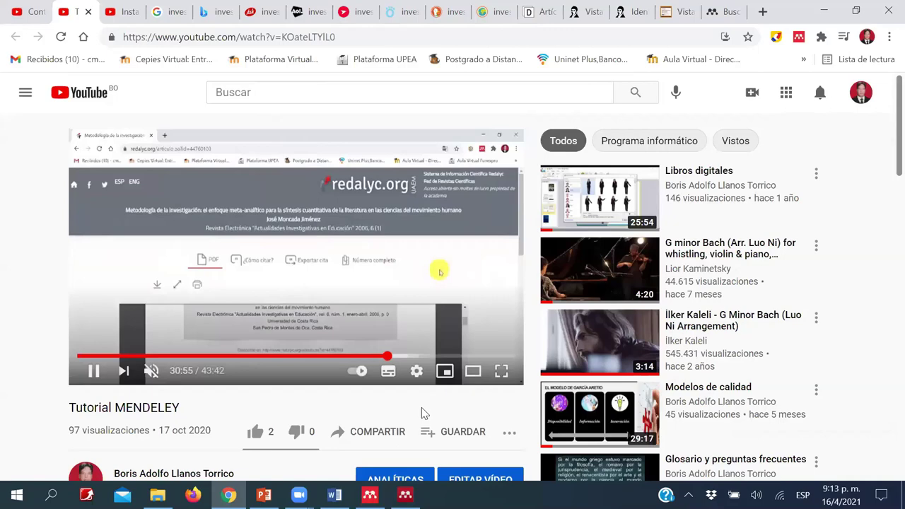
pyautogui.moveTo(405, 495)
pyautogui.click(403, 445)
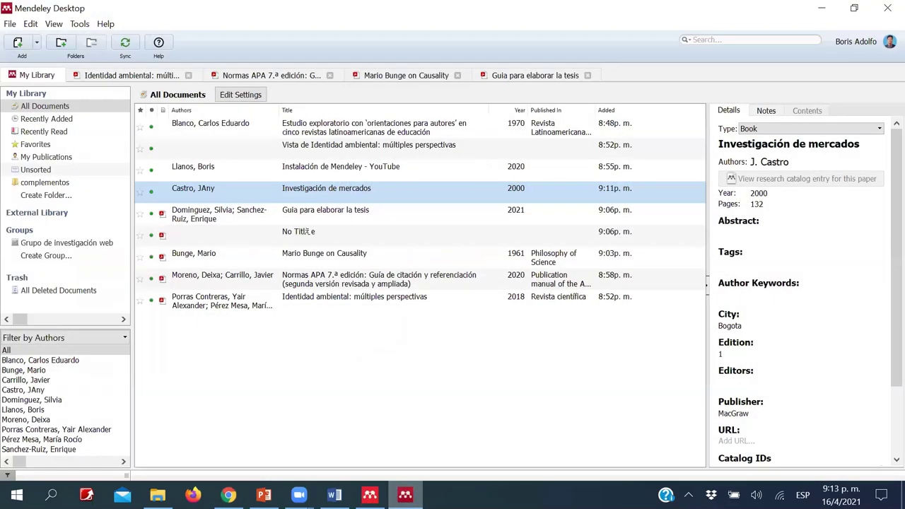